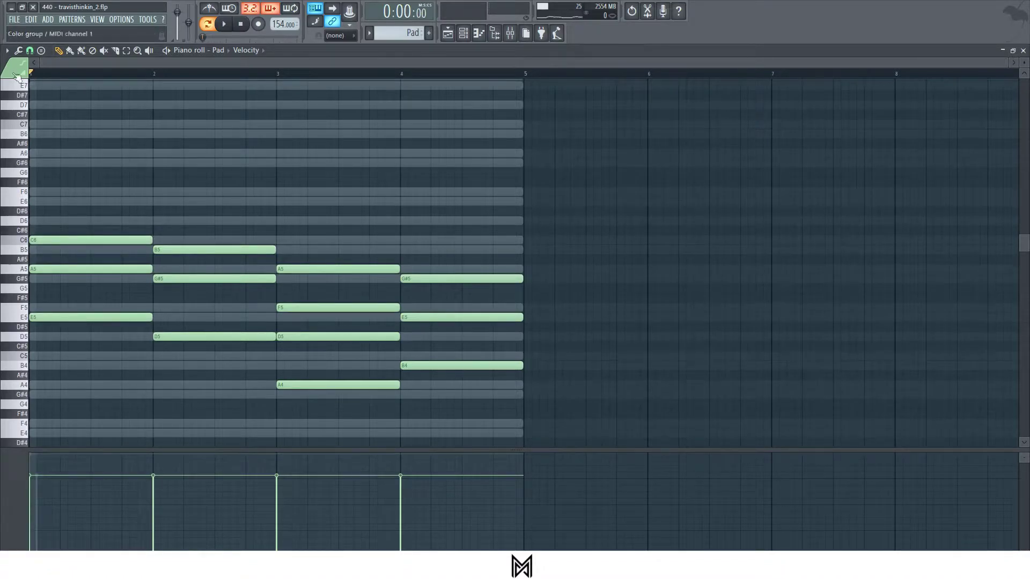
# Step: Briefly play the Pad pattern and highlight the three notes of its first chord in the piano roll
pyautogui.press('space')
pyautogui.press('space')
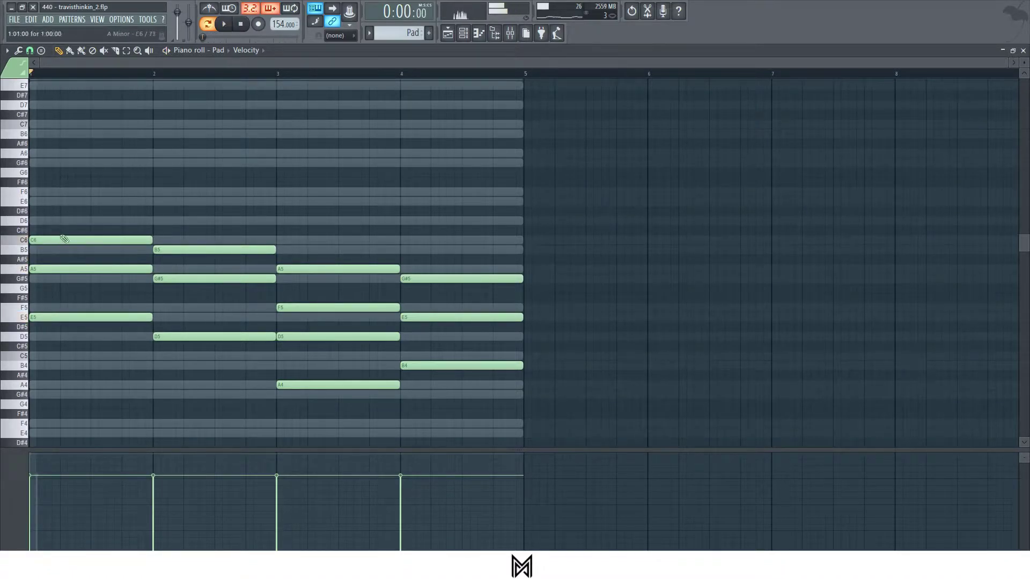
pyautogui.moveTo(96, 193); pyautogui.dragTo(86, 378)
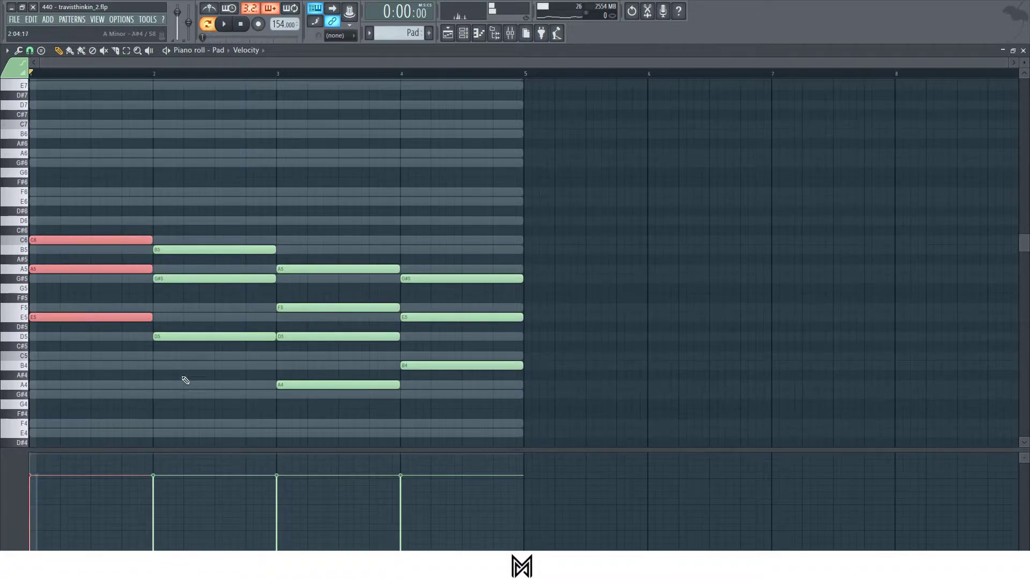
pyautogui.click(109, 310)
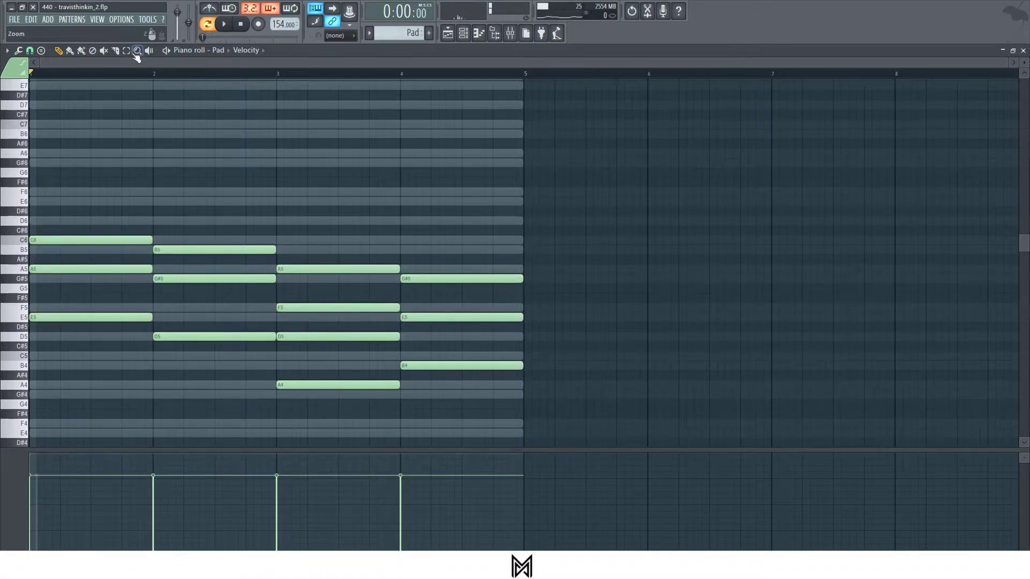
# Step: Mute the upper notes of all four Pad chords and play back only the lowest note of each chord
pyautogui.click(104, 50)
pyautogui.moveTo(105, 232)
pyautogui.mouseDown()
pyautogui.moveTo(258, 232)
pyautogui.moveTo(414, 294)
pyautogui.moveTo(470, 335)
pyautogui.mouseUp()
pyautogui.press('space')
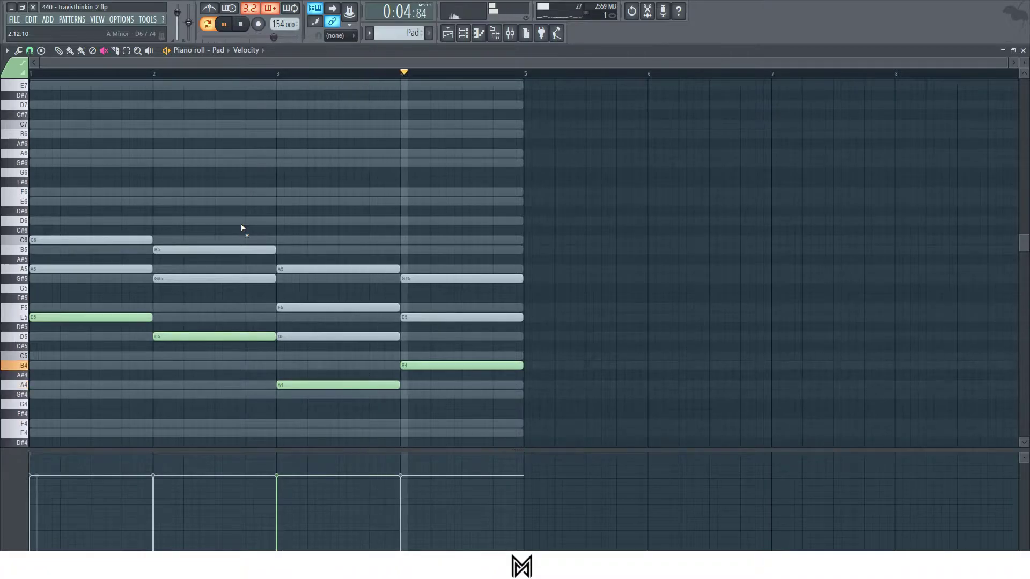
pyautogui.press('space')
# Step: Unmute the upper notes of the four Pad chords and play the full chord progression
pyautogui.moveTo(109, 247); pyautogui.dragTo(382, 276)
pyautogui.moveTo(468, 274); pyautogui.dragTo(547, 220)
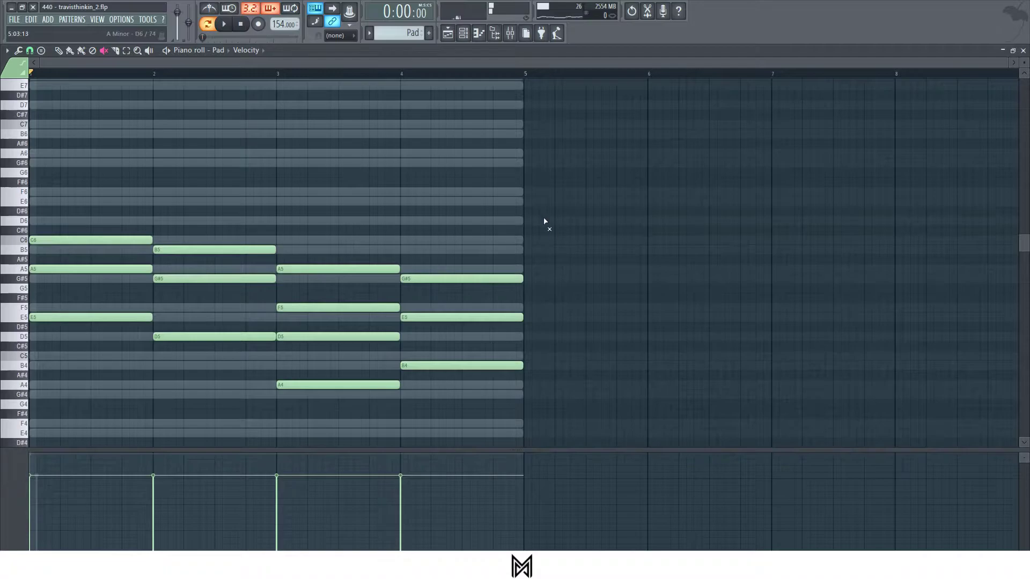
pyautogui.press('space')
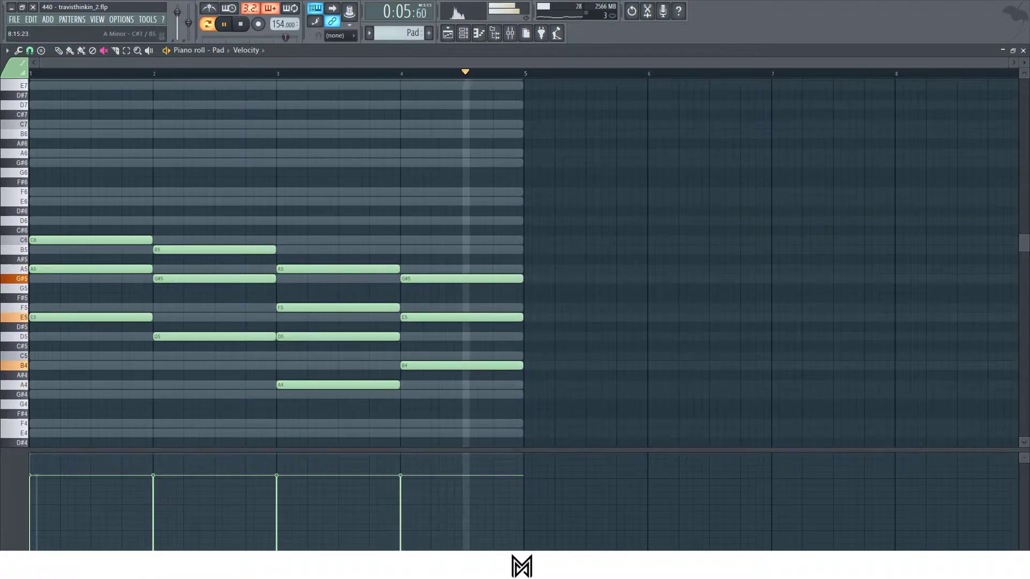
pyautogui.press('space')
# Step: Close the piano roll, then open the mixer on the Pad track and arrange it alongside the channel rack
pyautogui.click(1024, 50)
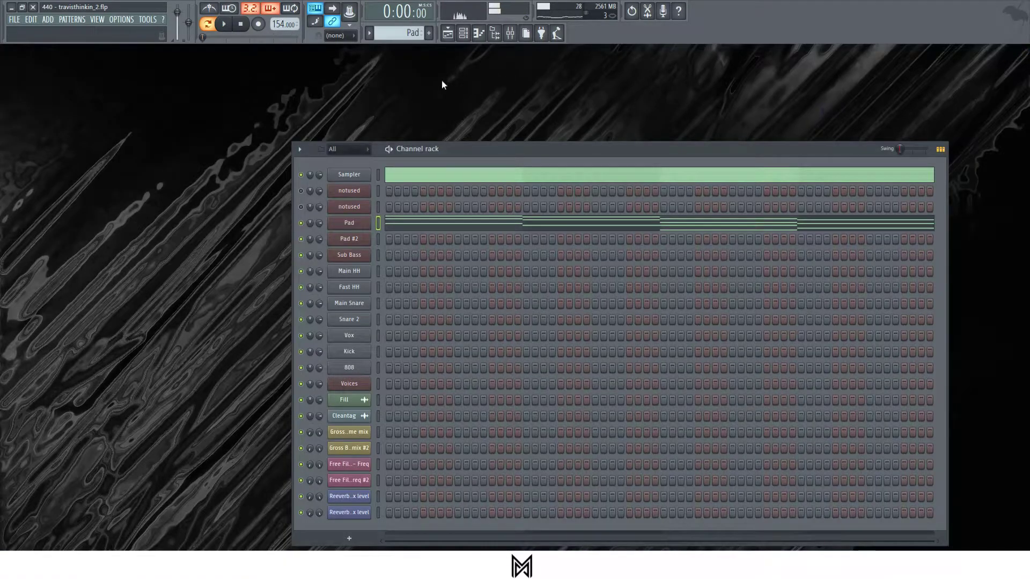
pyautogui.click(510, 33)
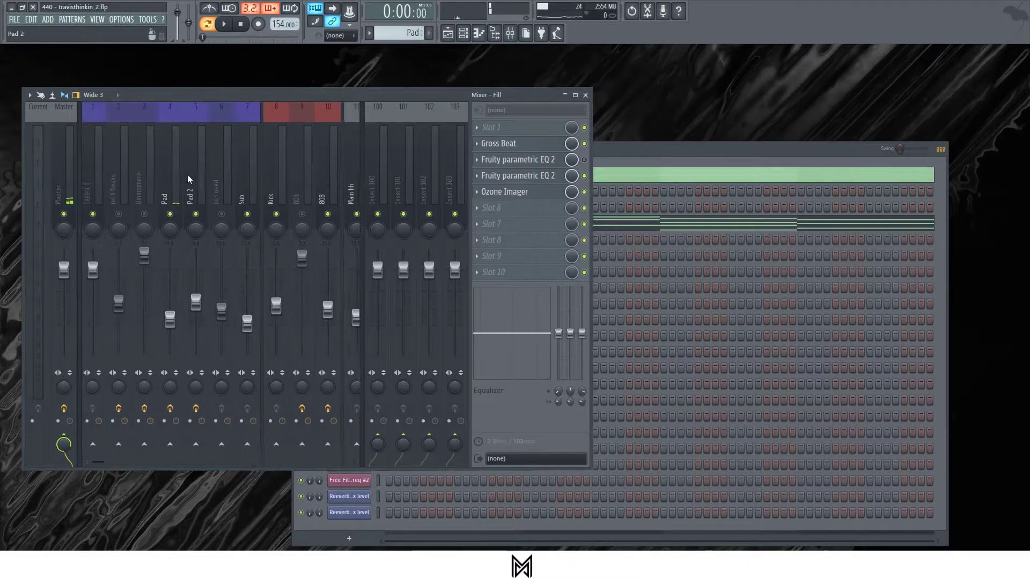
pyautogui.moveTo(434, 97); pyautogui.dragTo(843, 67)
pyautogui.click(423, 147)
pyautogui.moveTo(424, 147); pyautogui.dragTo(237, 192)
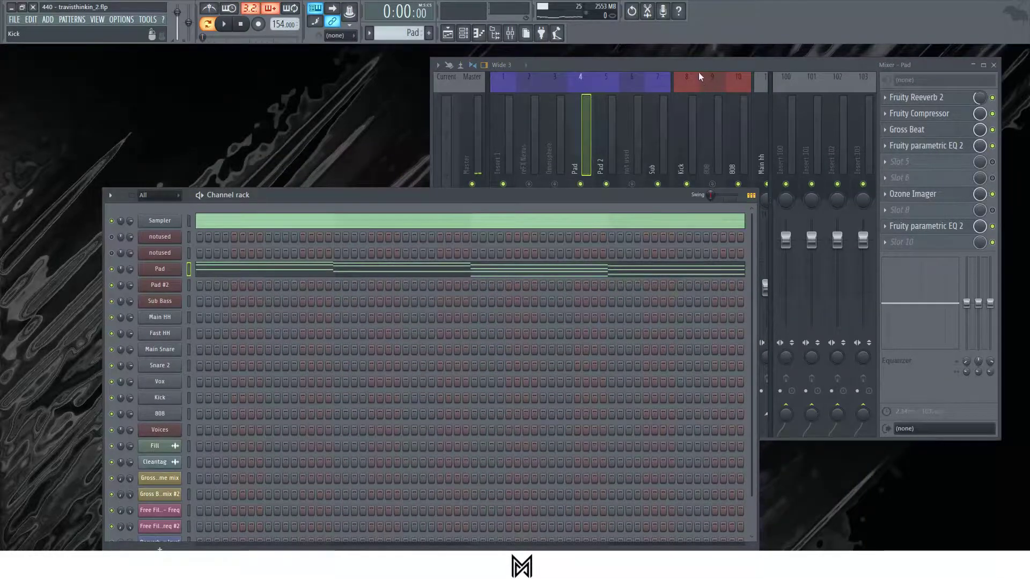
pyautogui.moveTo(697, 73); pyautogui.dragTo(704, 60)
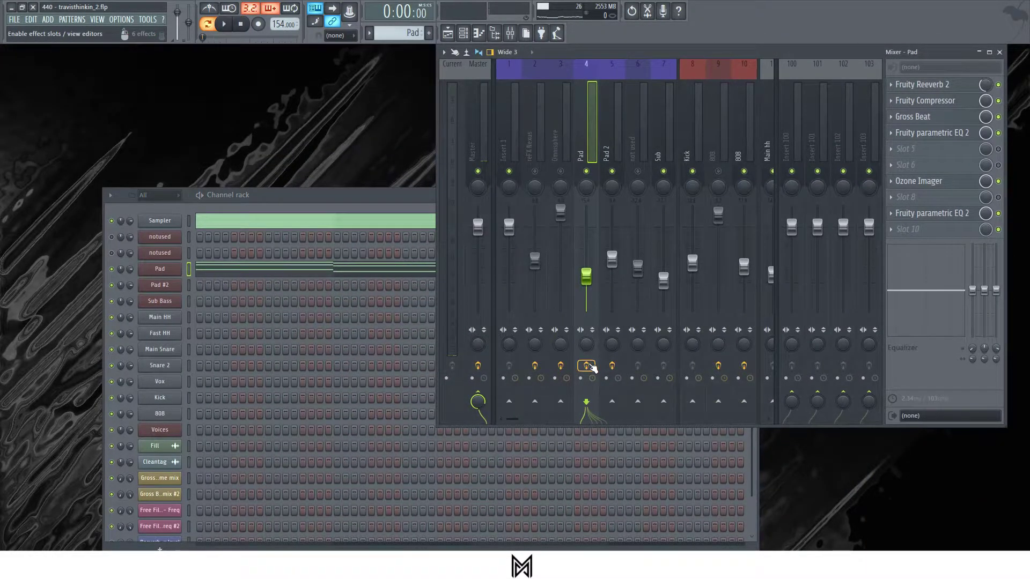
# Step: Play the Pad pattern several times with the Pad mixer track's effects bypassed
pyautogui.press('space')
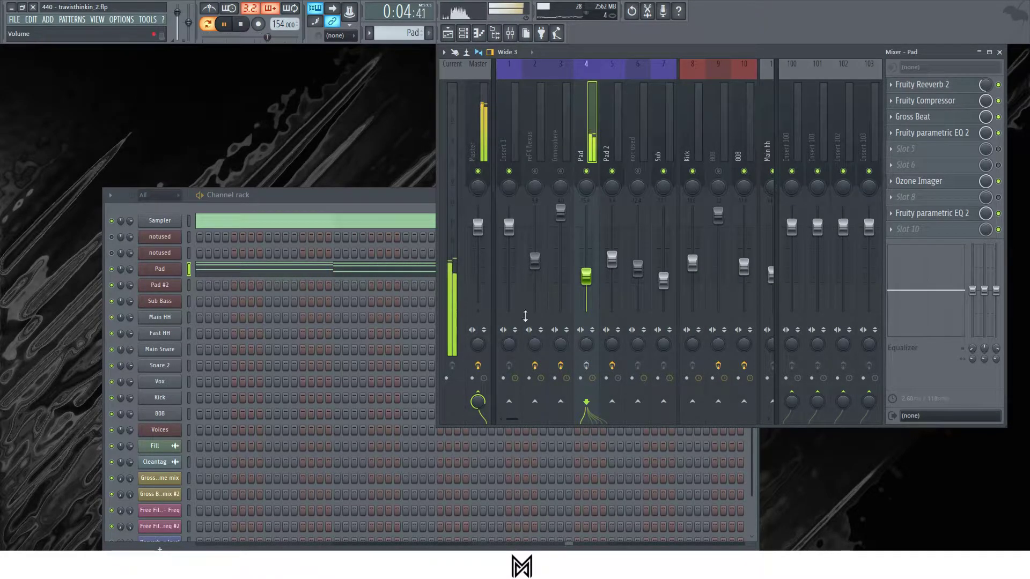
pyautogui.press('space')
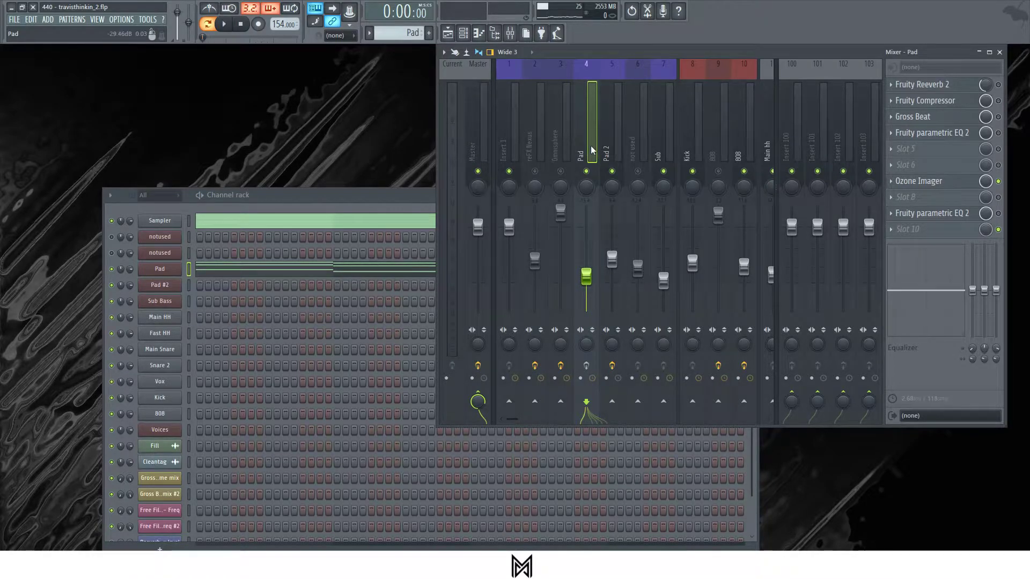
pyautogui.press('space')
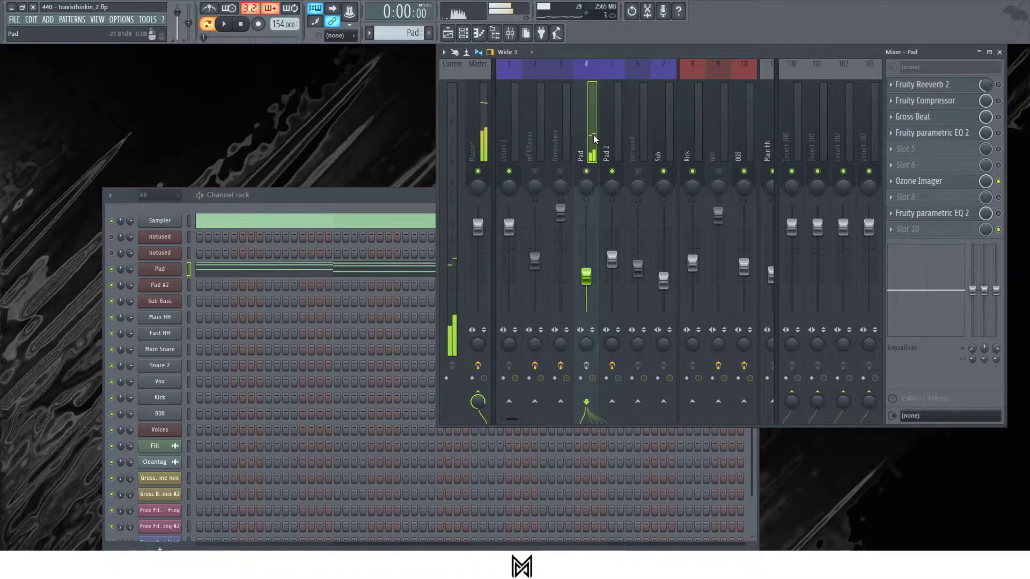
pyautogui.press('space')
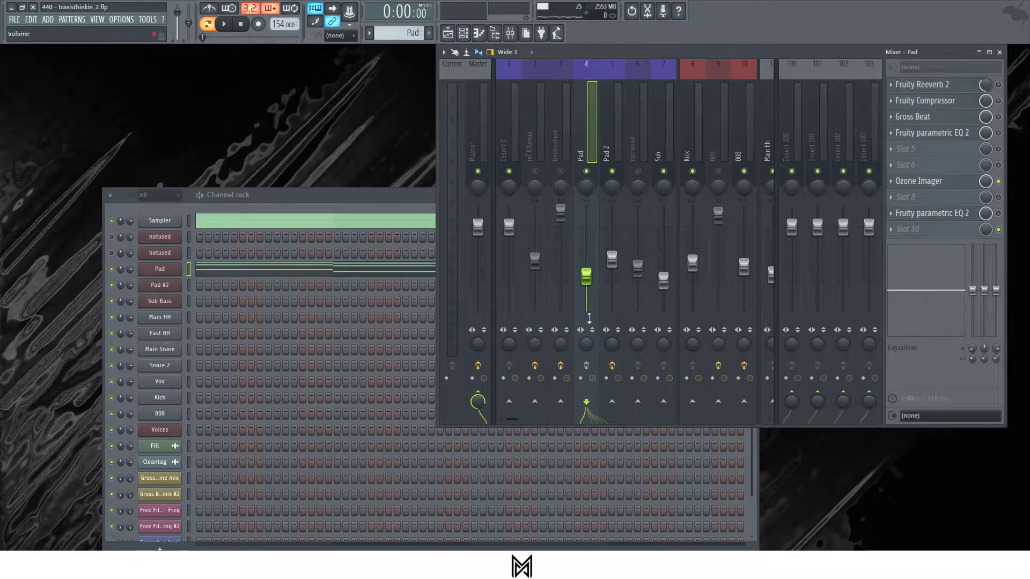
pyautogui.press('space')
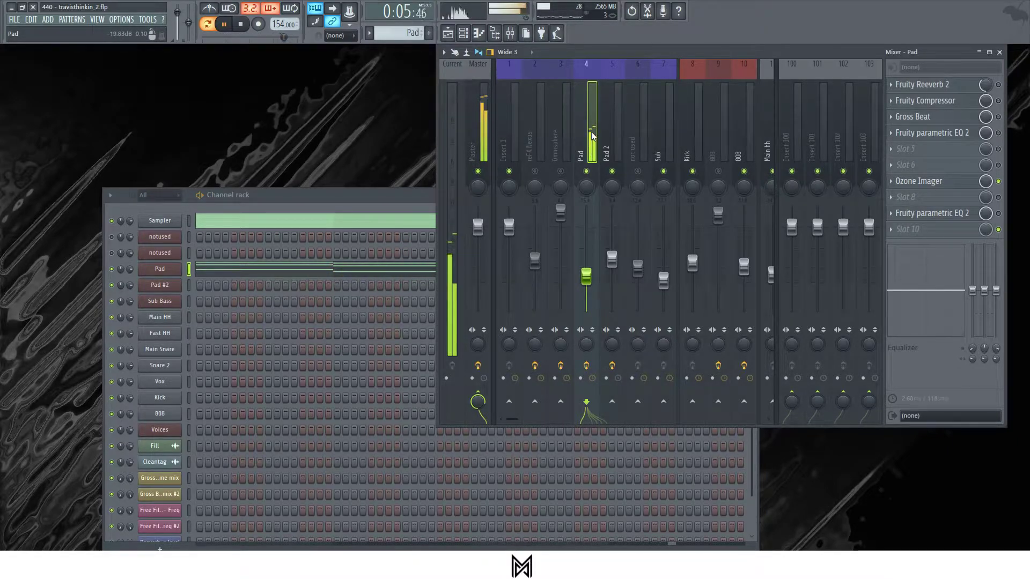
pyautogui.press('space')
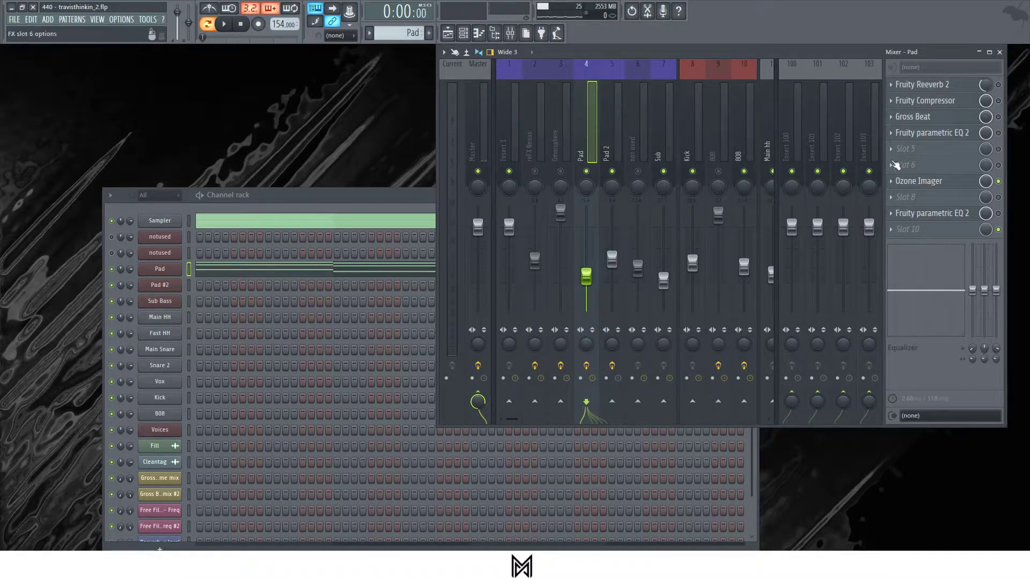
# Step: Re-enable the Pad track's effects and inspect the settings of its Ozone Imager and both Fruity parametric EQ 2 effects
pyautogui.click(934, 181)
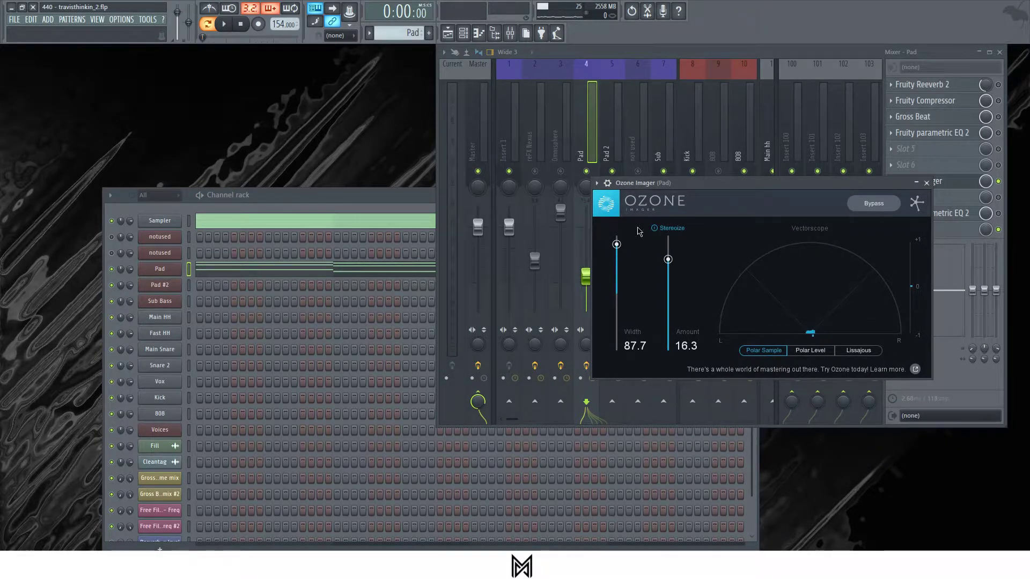
pyautogui.click(926, 183)
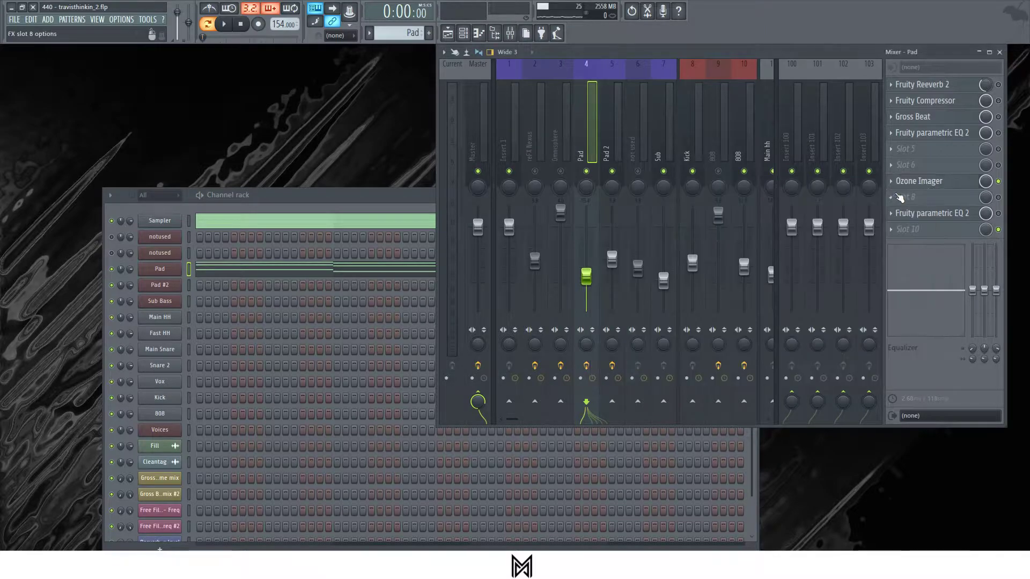
pyautogui.click(998, 100)
pyautogui.click(932, 213)
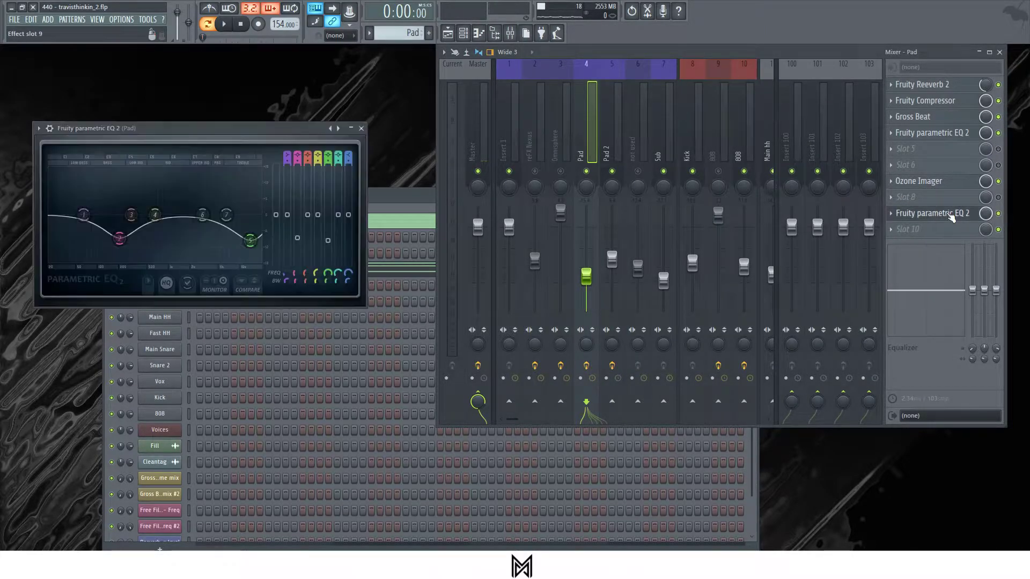
pyautogui.click(932, 213)
pyautogui.click(943, 132)
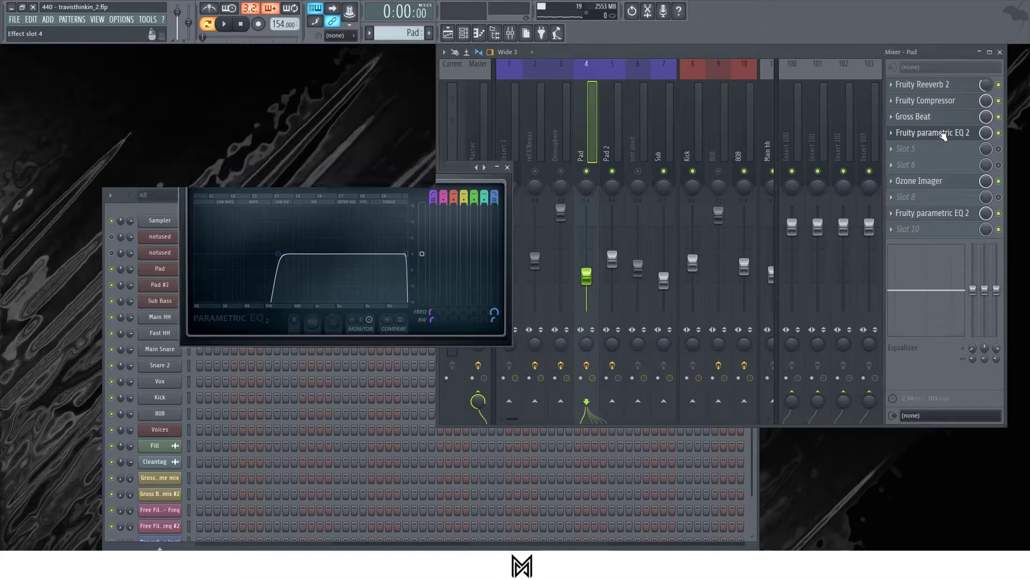
pyautogui.click(943, 133)
# Step: Close the mixer and reposition the channel rack while playing the Pad pattern with its effects enabled
pyautogui.press('space')
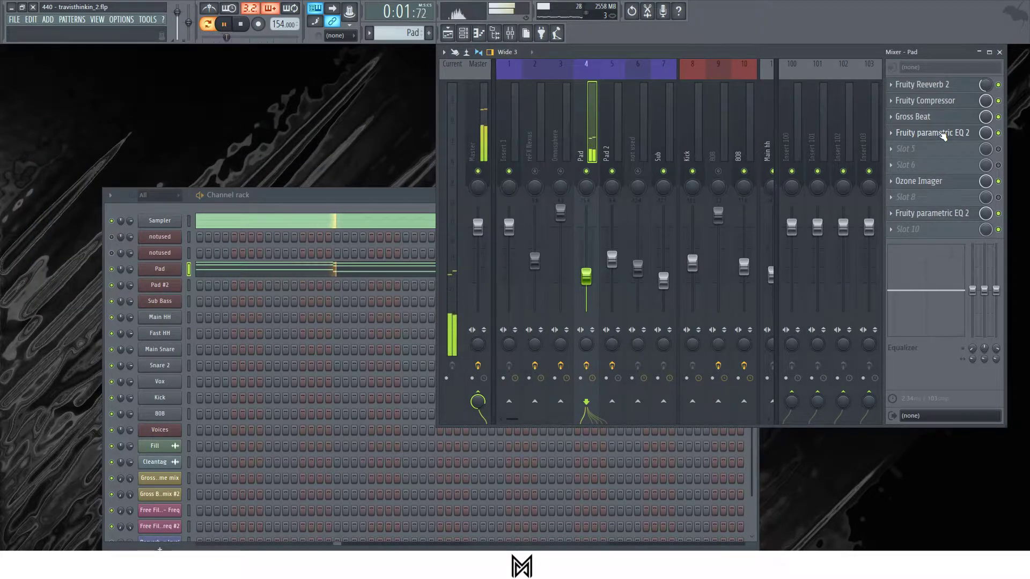
pyautogui.click(999, 54)
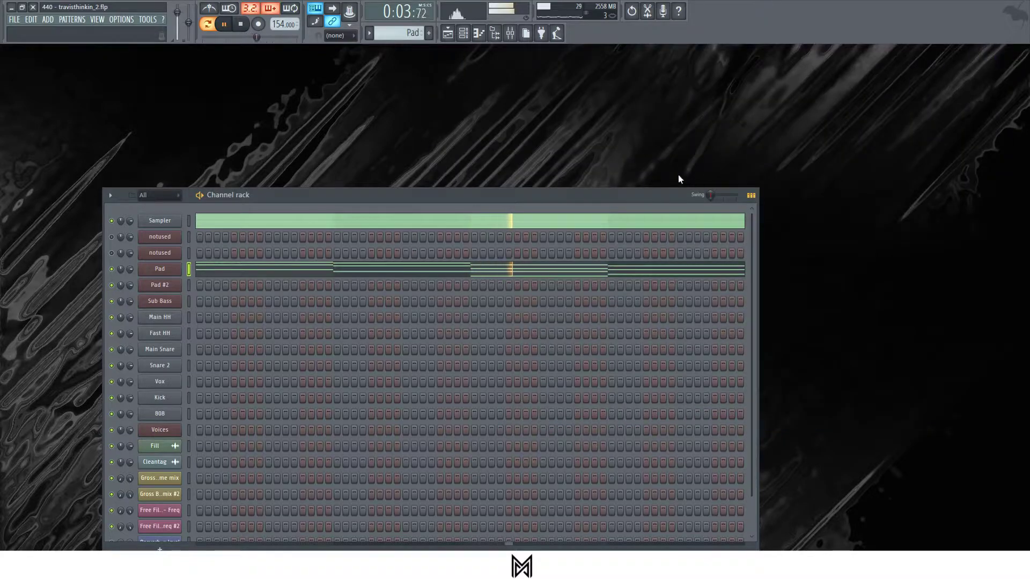
pyautogui.moveTo(625, 194); pyautogui.dragTo(701, 112)
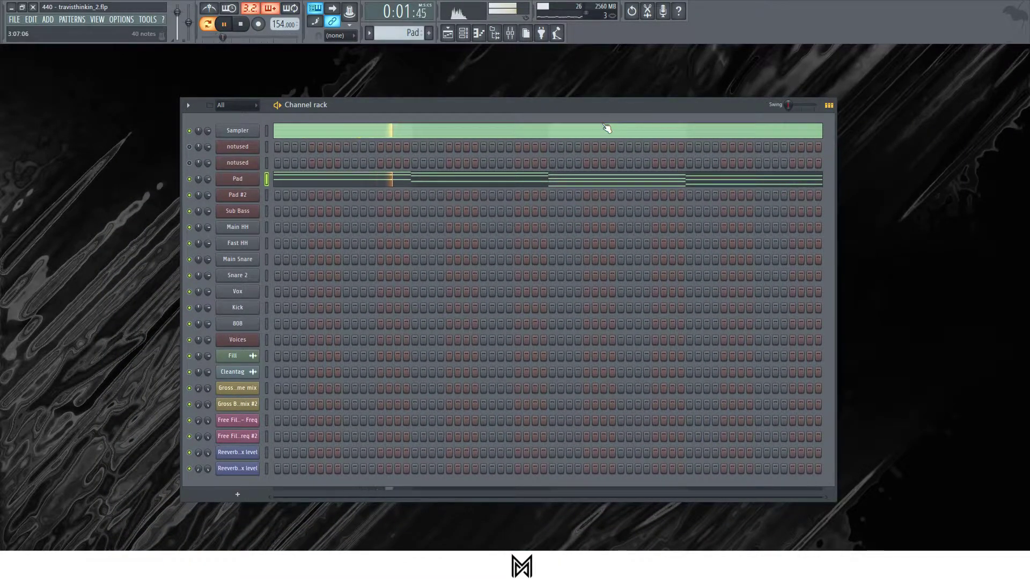
pyautogui.press('space')
# Step: Open the Sub Bass pattern from the playlist in the channel rack and play it
pyautogui.click(448, 33)
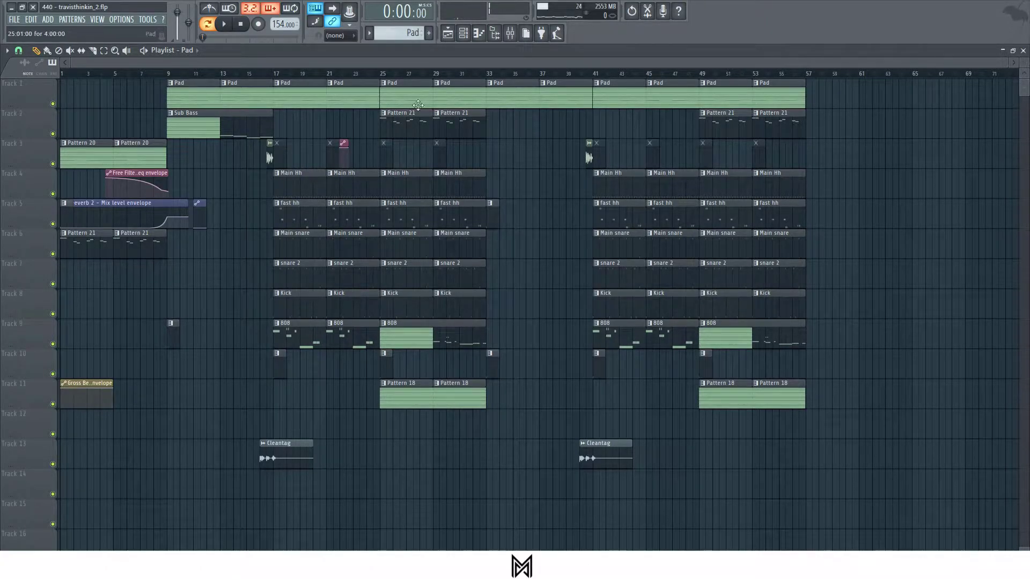
pyautogui.doubleClick(253, 127)
pyautogui.click(1024, 51)
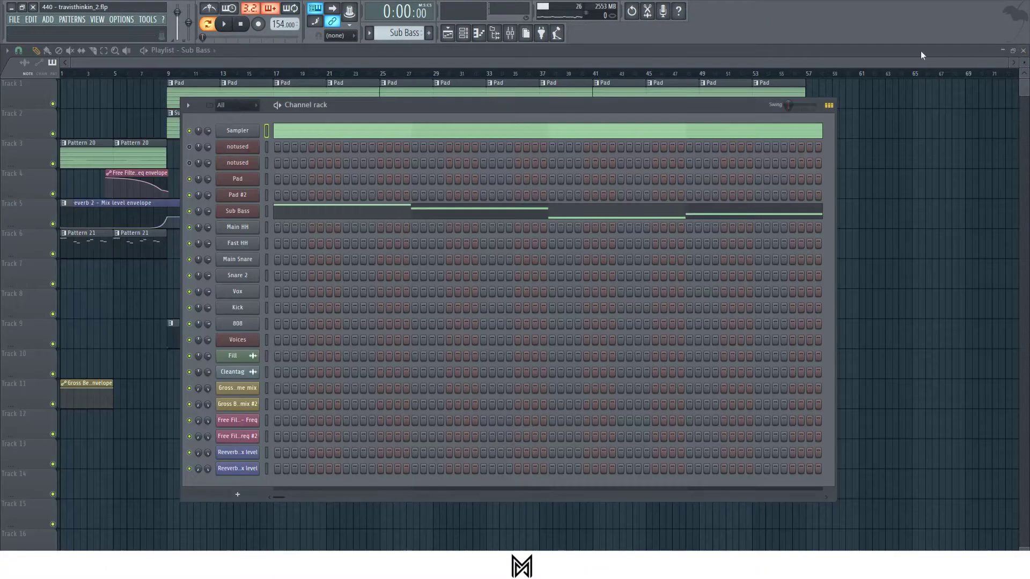
pyautogui.press('space')
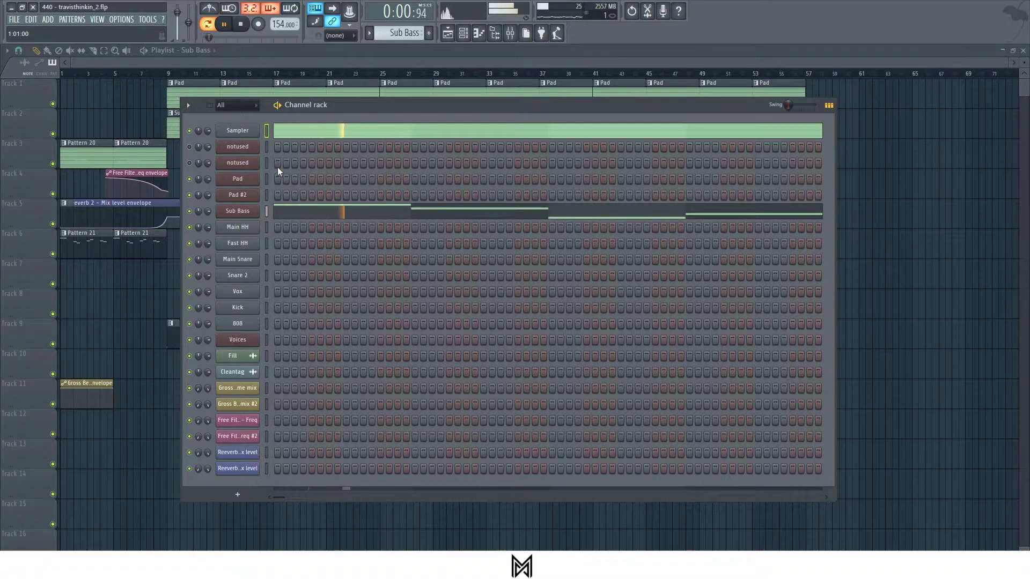
# Step: Examine the Sub Bass channel's notes in the piano roll during playback, then stop and close the piano roll
pyautogui.click(358, 214)
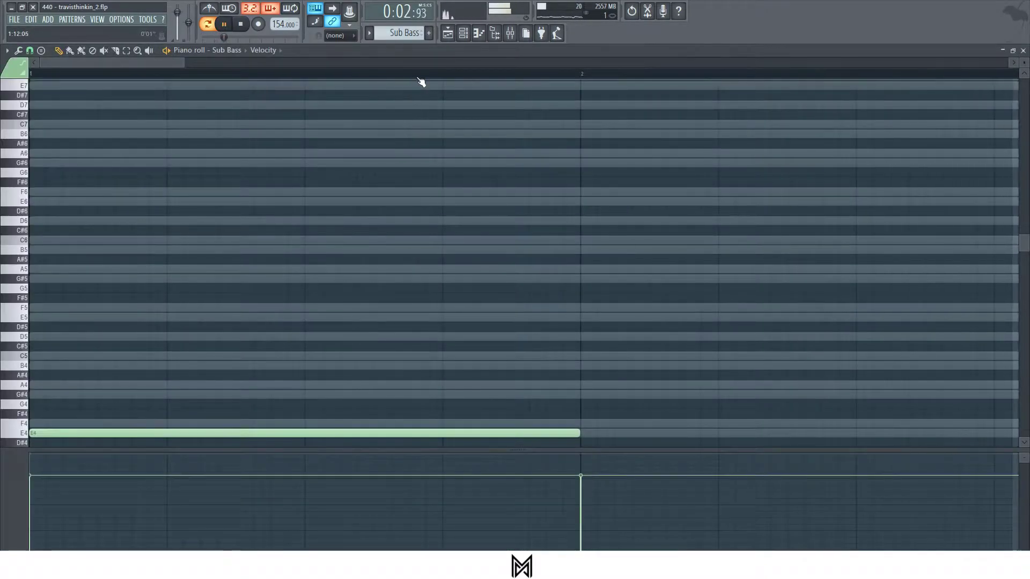
pyautogui.scroll(-5, 483, 74)
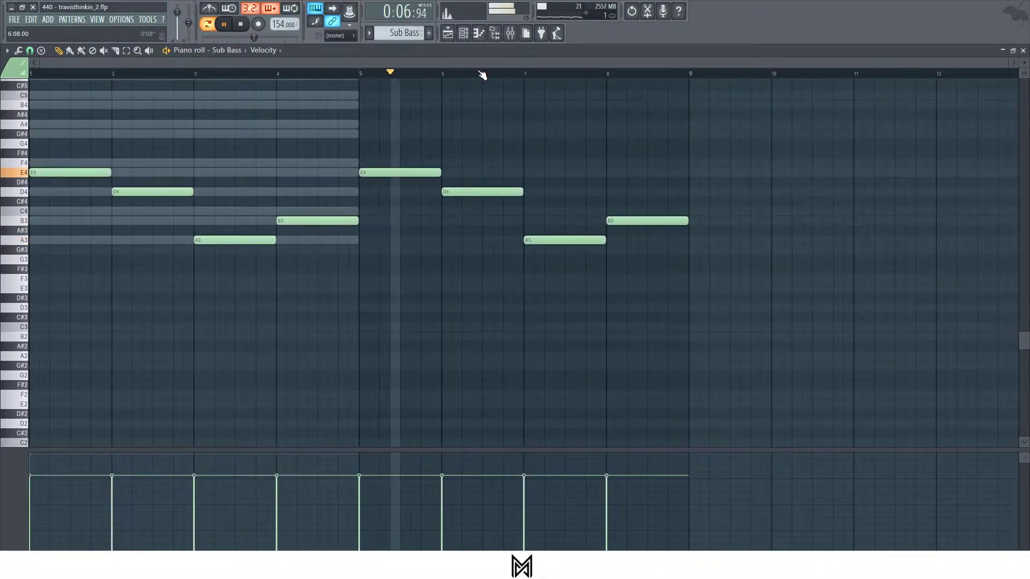
pyautogui.press('space')
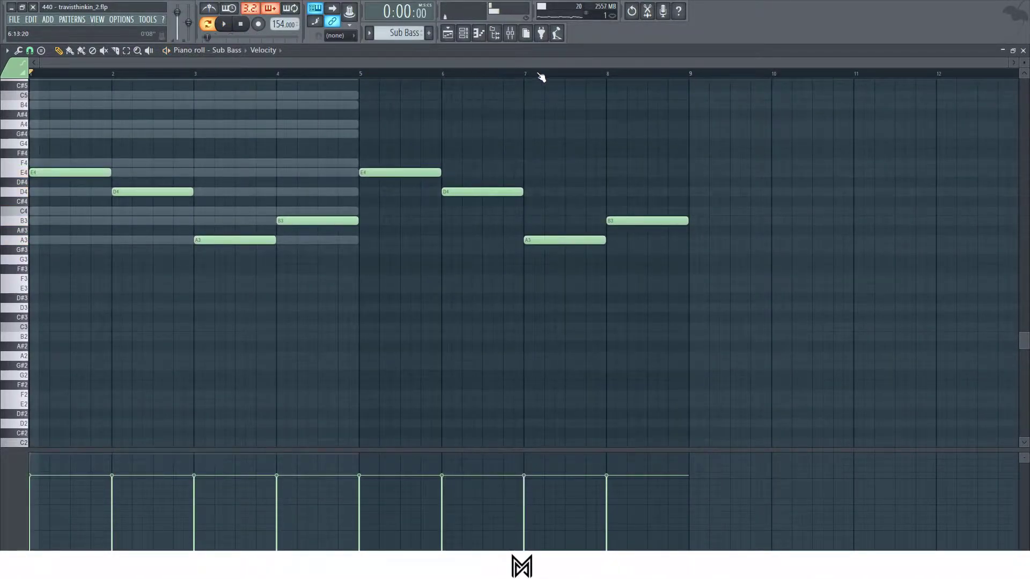
pyautogui.click(1023, 50)
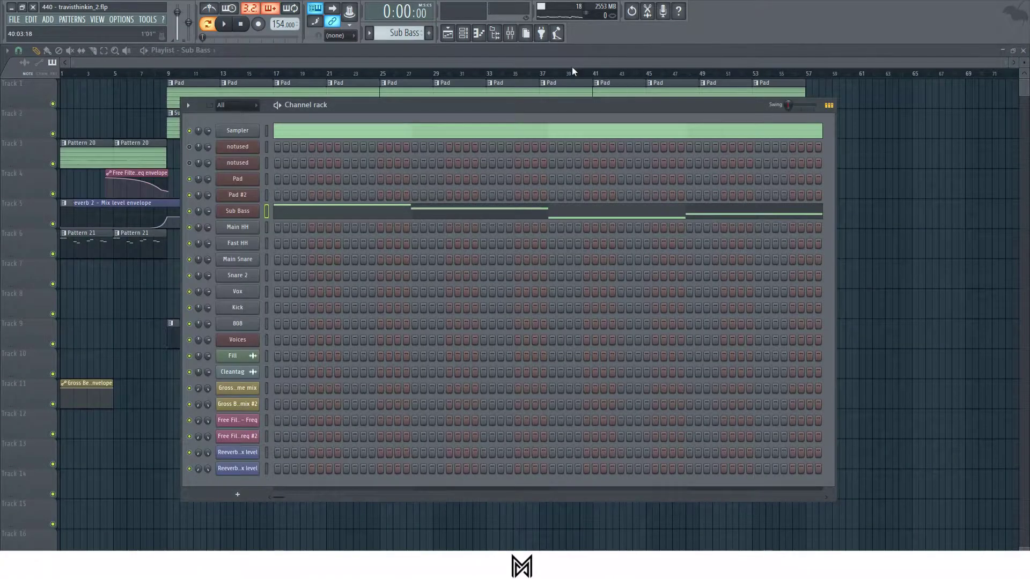
# Step: Switch to the Pad pattern and examine the lowest notes of its four chords in the piano roll
pyautogui.press('F6')
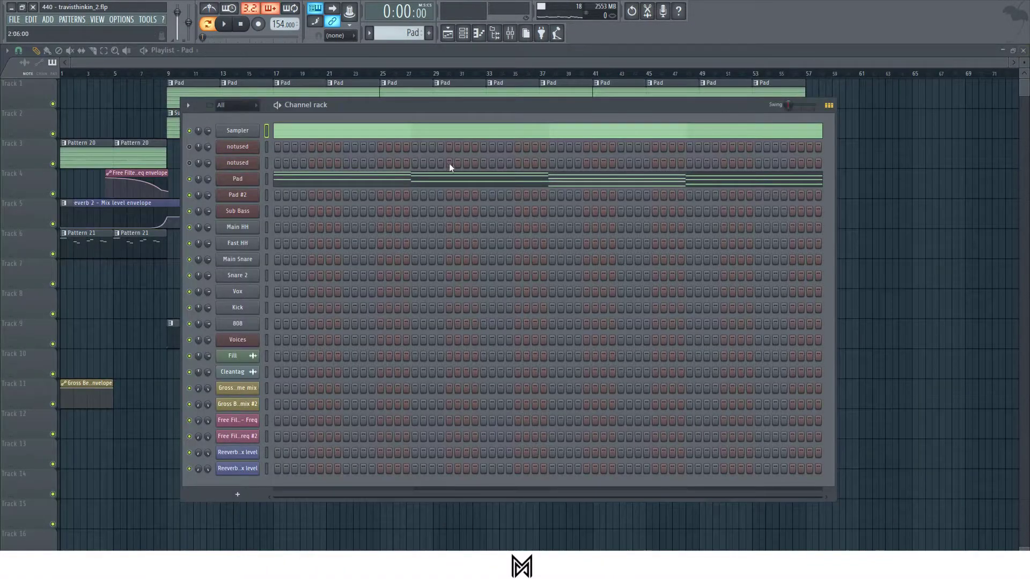
pyautogui.click(449, 167)
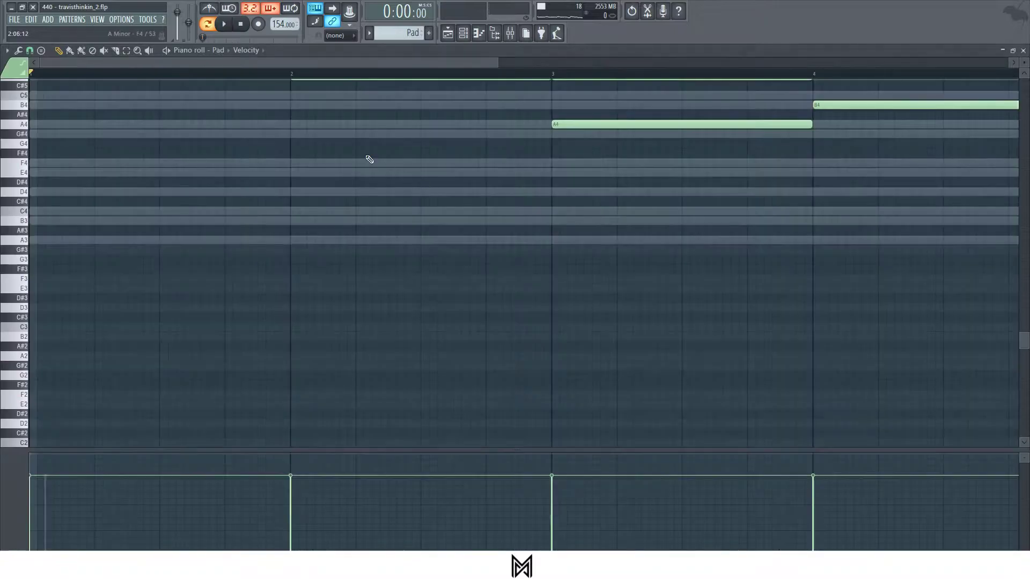
pyautogui.scroll(-4, 333, 82)
pyautogui.scroll(2, 200, 165)
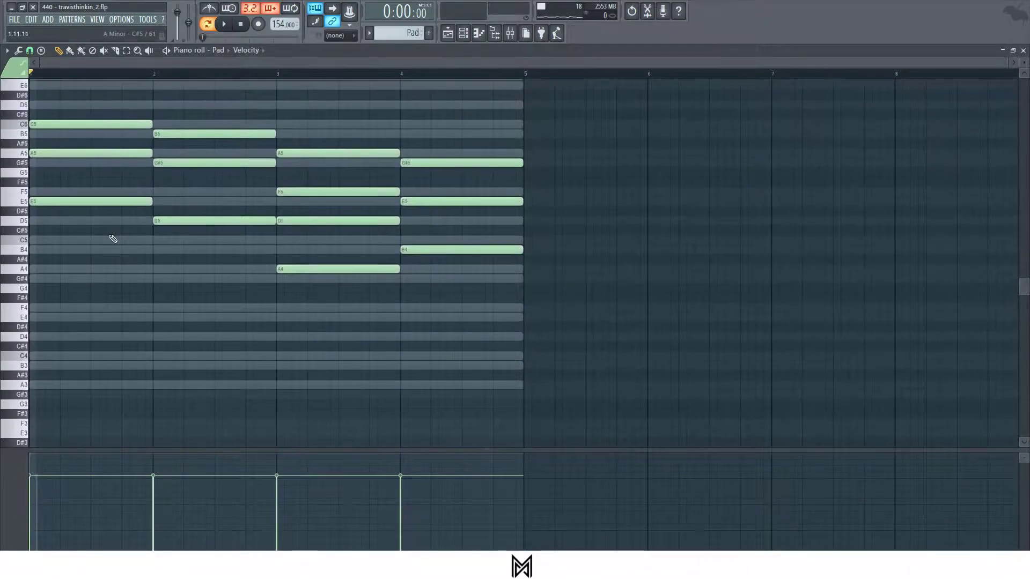
pyautogui.moveTo(111, 219); pyautogui.dragTo(497, 218)
pyautogui.click(1023, 50)
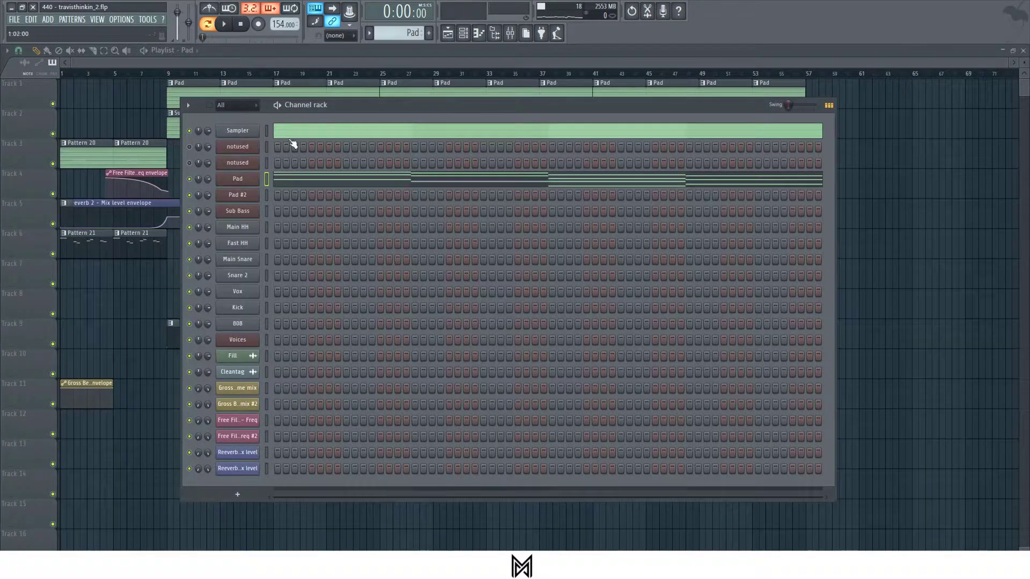
# Step: Switch back to the Sub Bass pattern and show its channel rack over the playlist
pyautogui.click(186, 131)
pyautogui.click(463, 33)
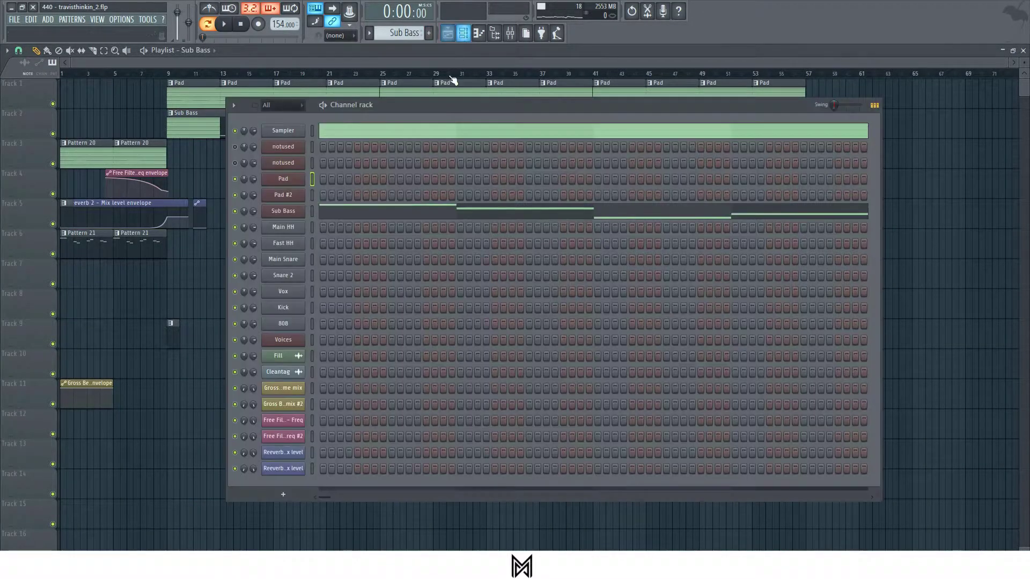
# Step: Open the Sub Bass notes in the piano roll, shift the selected upper notes down one octave and deselect them
pyautogui.click(398, 212)
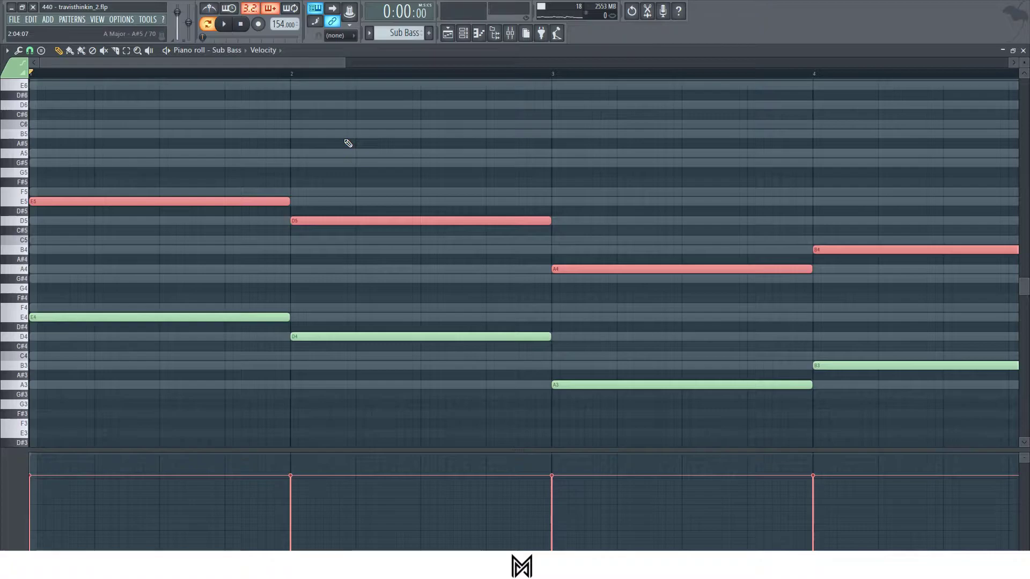
pyautogui.hotkey('ctrl', 'Down')
pyautogui.scroll(-4, 425, 76)
pyautogui.scroll(-1, 426, 76)
pyautogui.hotkey('ctrl', 'd')
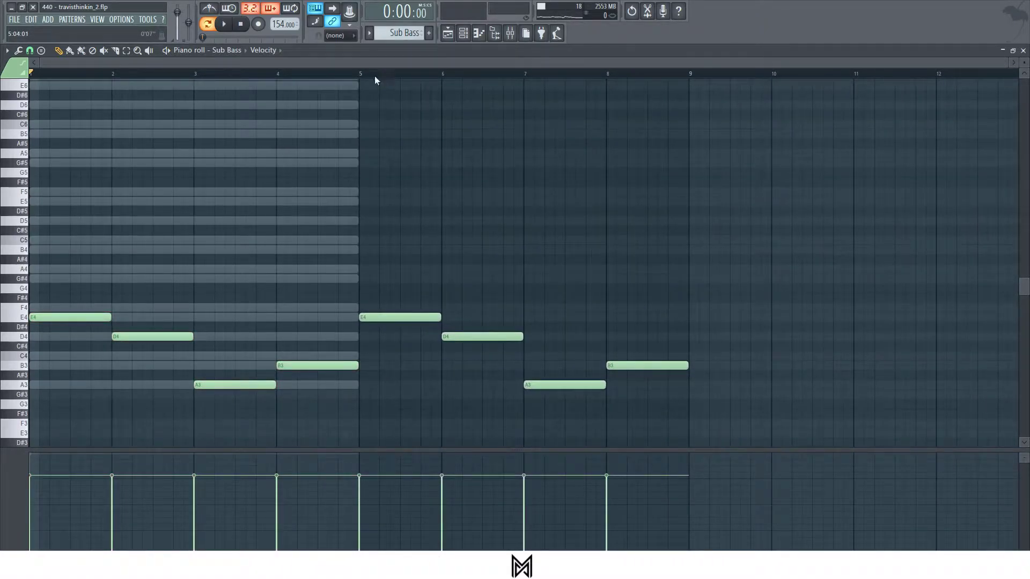
# Step: Play the Sub Bass pattern in the piano roll, stop it and return to the playlist
pyautogui.press('space')
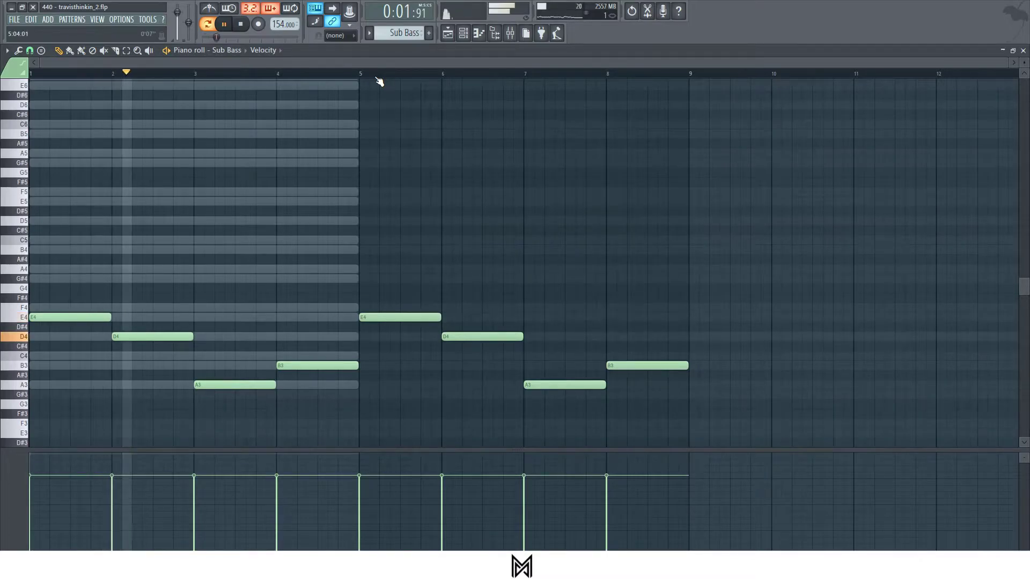
pyautogui.press('space')
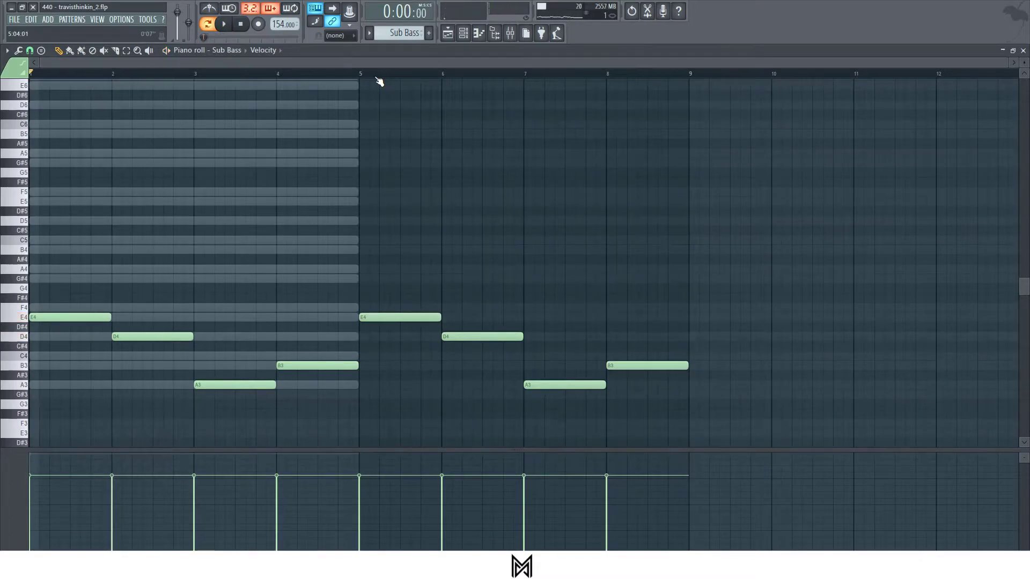
pyautogui.click(1024, 50)
pyautogui.press('F6')
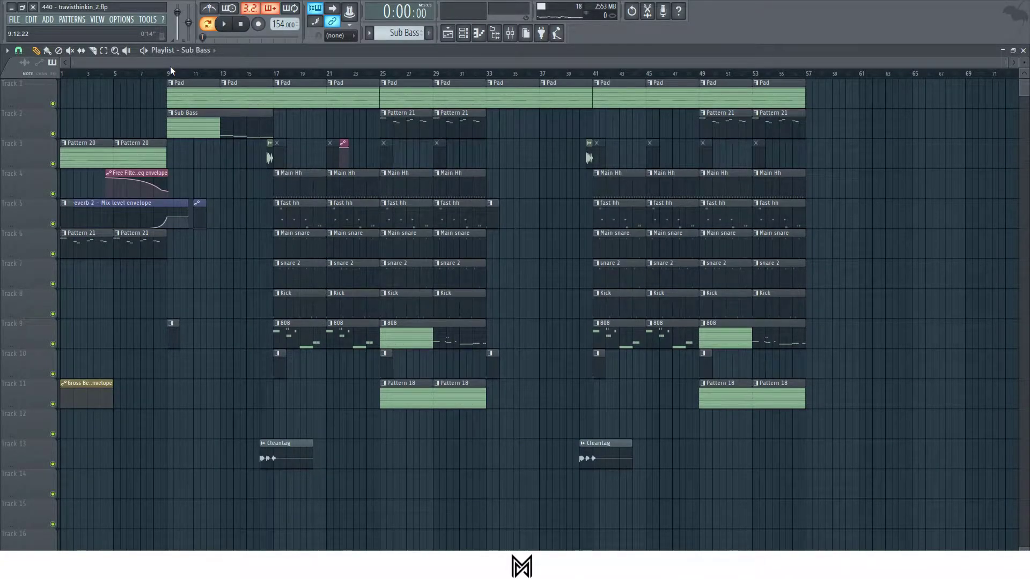
# Step: Place the playhead at bar 9 of the playlist and play the song section with the Pad and Sub Bass together
pyautogui.scroll(5, 170, 67)
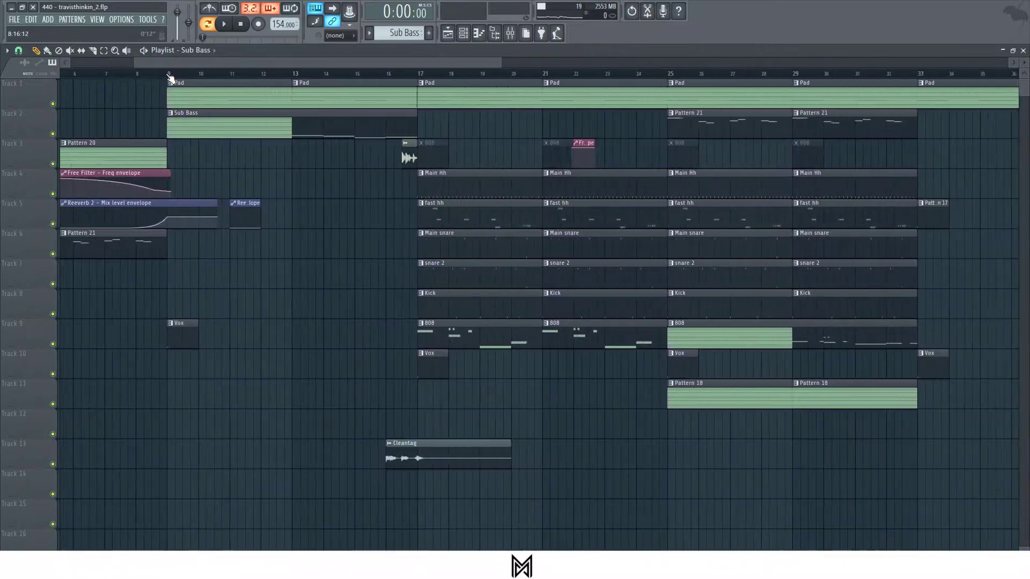
pyautogui.click(169, 71)
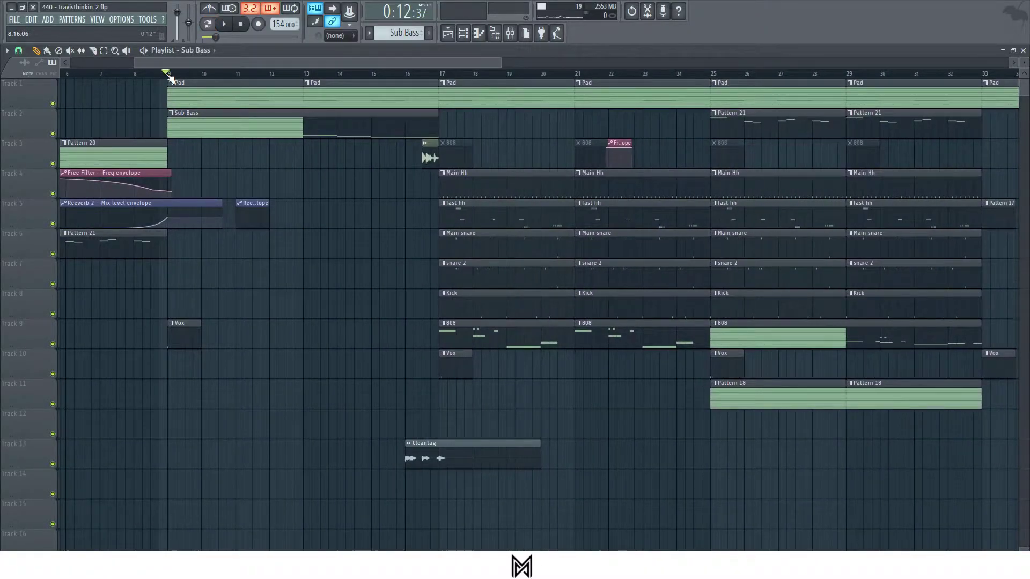
pyautogui.moveTo(169, 77); pyautogui.dragTo(172, 77)
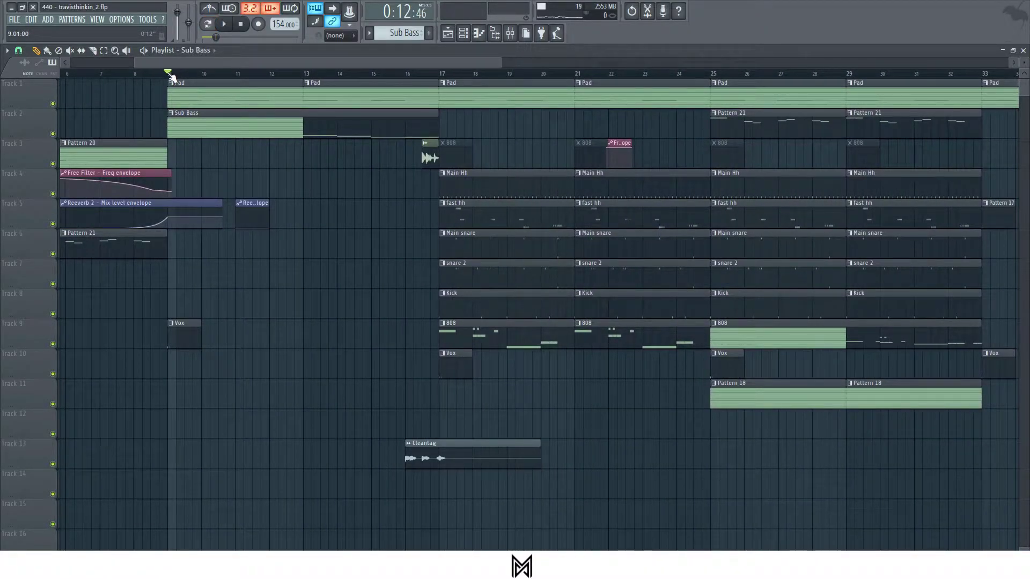
pyautogui.press('space')
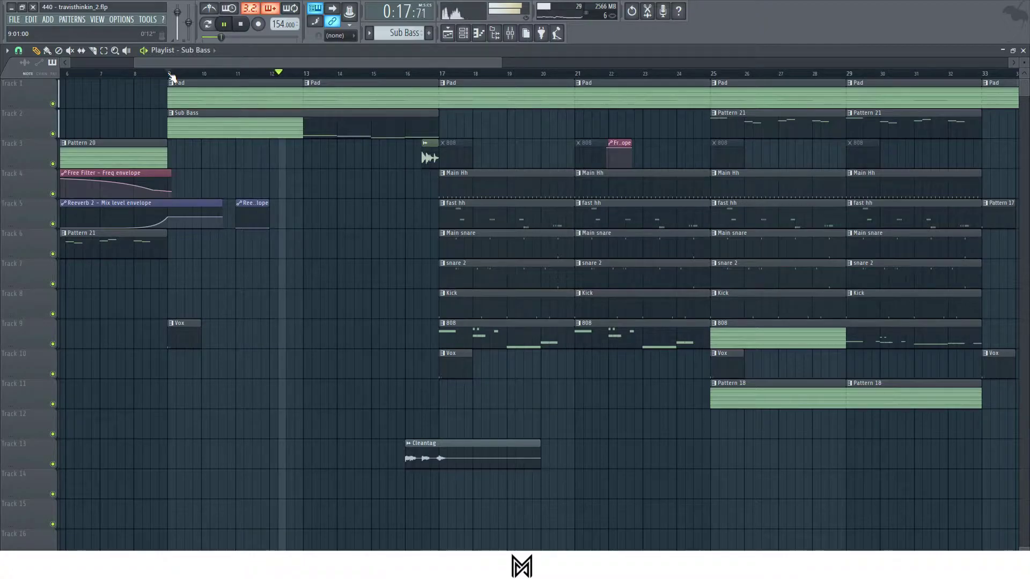
pyautogui.press('space')
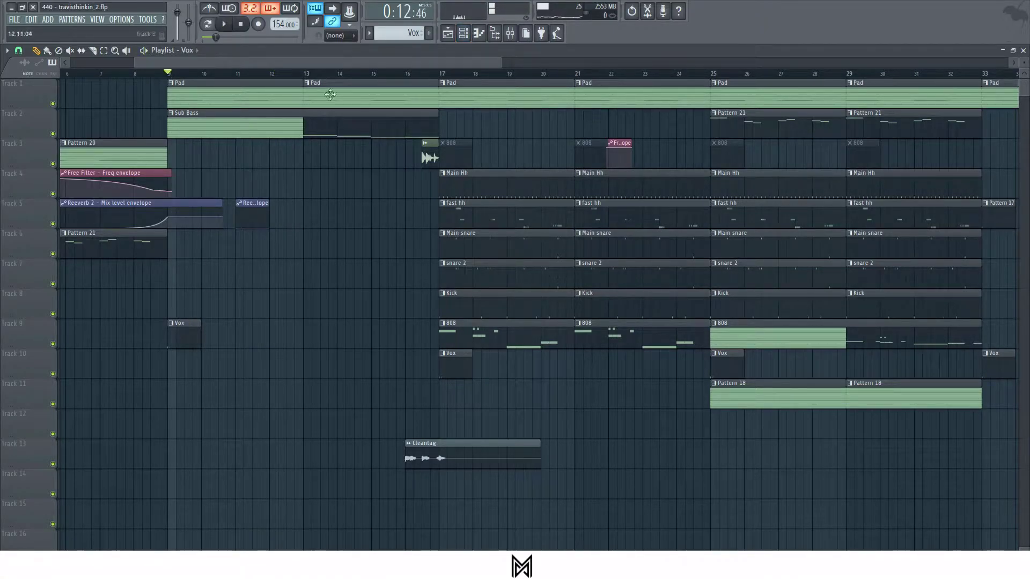
# Step: Show the Vox pattern in the channel rack and play it on its own in pattern mode
pyautogui.press('F6')
pyautogui.press('space')
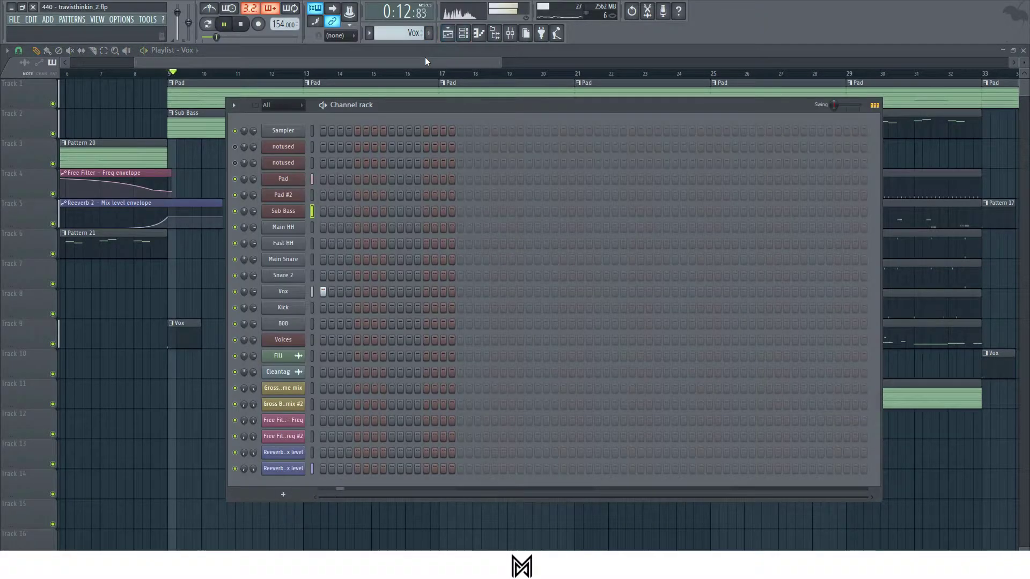
pyautogui.click(208, 25)
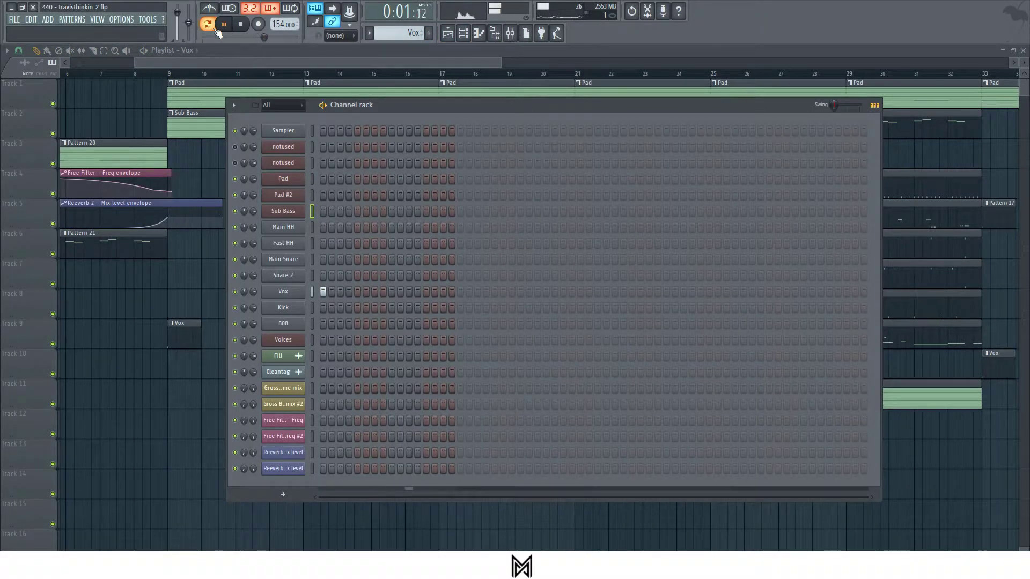
# Step: Select the Vox track in the mixer, examine its effect chain and return to the playlist
pyautogui.click(510, 33)
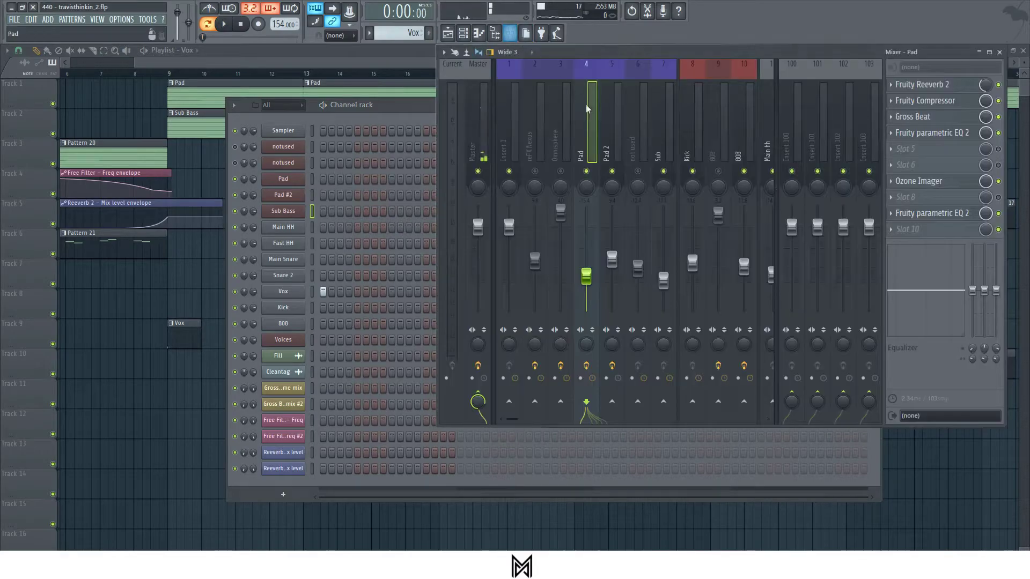
pyautogui.scroll(-6, 664, 125)
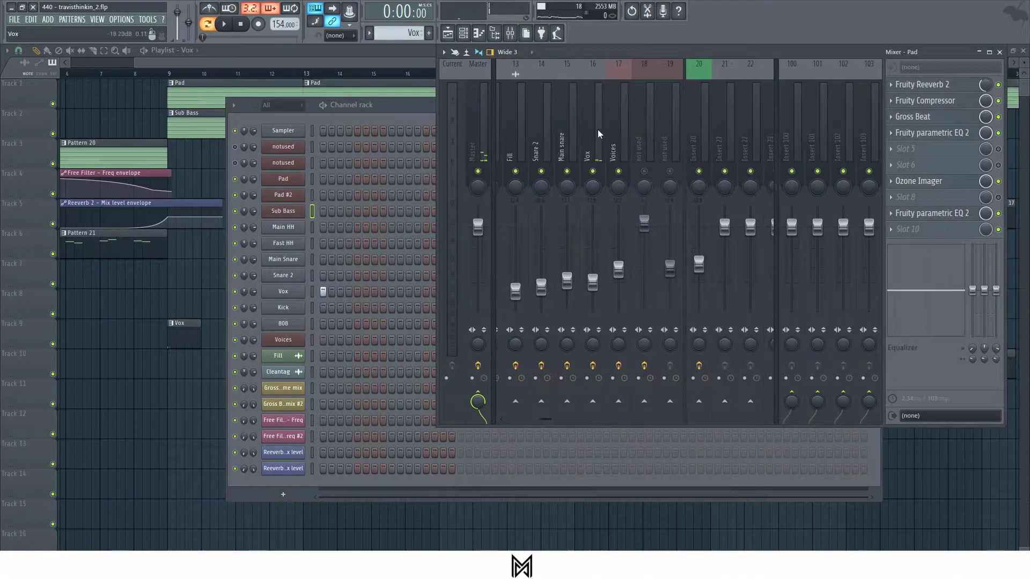
pyautogui.click(600, 161)
pyautogui.press('space')
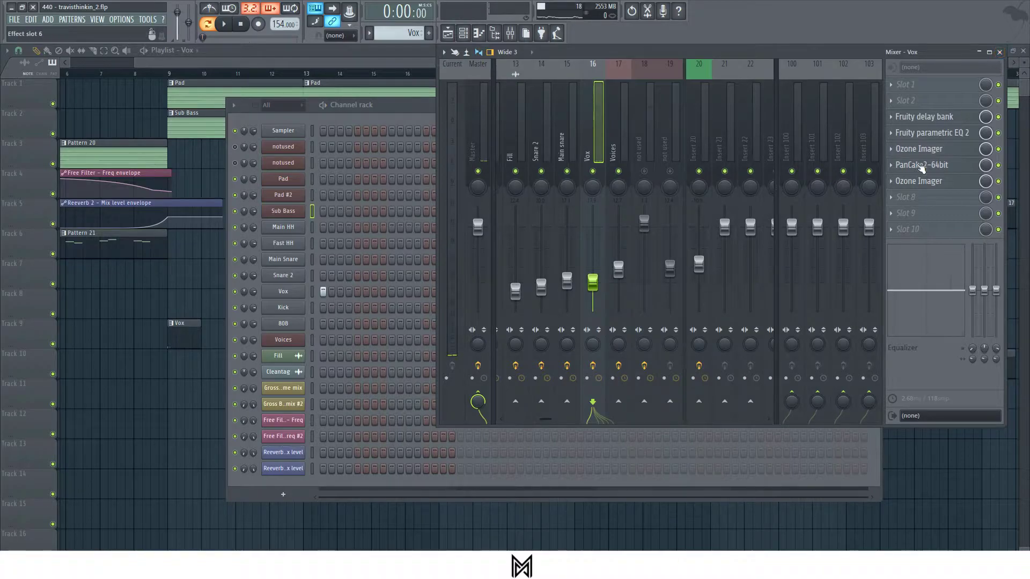
pyautogui.click(1012, 54)
pyautogui.click(398, 62)
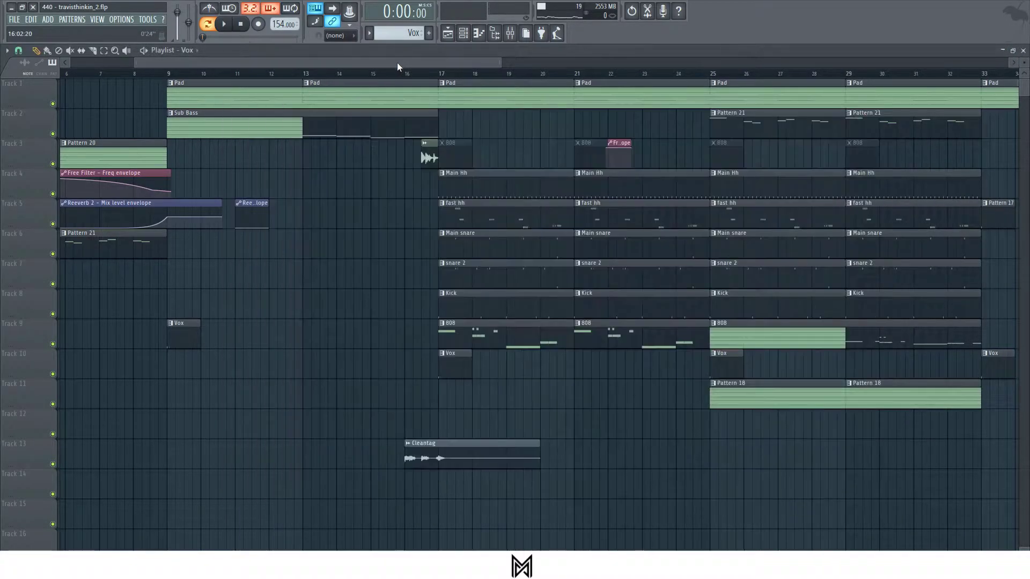
# Step: Place the playhead at bar 17 in song mode and solo Track 4 with the Main Hh clips
pyautogui.scroll(-3, 307, 76)
pyautogui.scroll(3, 346, 76)
pyautogui.scroll(3, 361, 77)
pyautogui.click(448, 75)
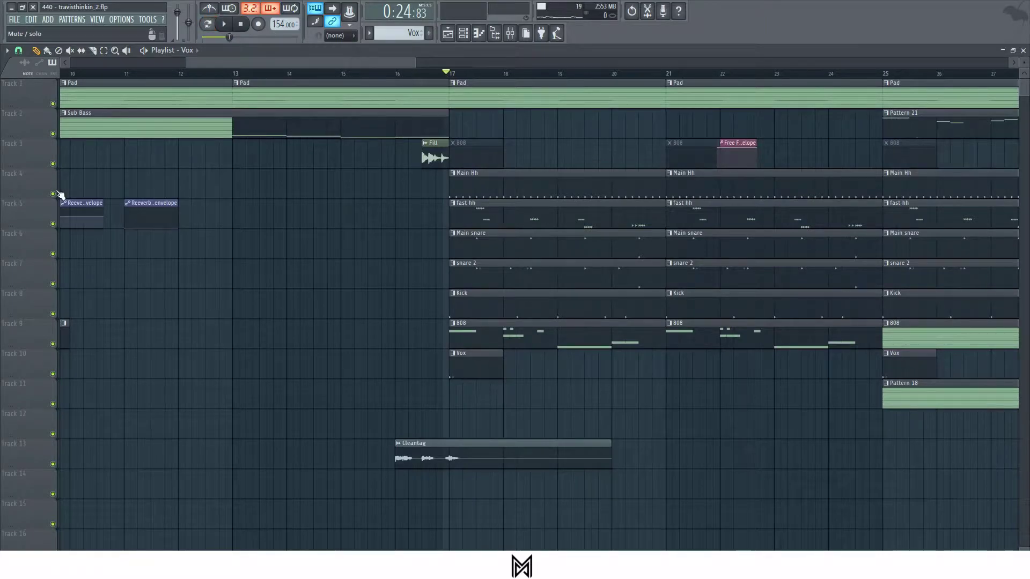
pyautogui.rightClick(55, 194)
# Step: Play the soloed Main Hh clips and examine the pattern's steps in the channel rack
pyautogui.doubleClick(552, 178)
pyautogui.press('space')
pyautogui.click(1023, 51)
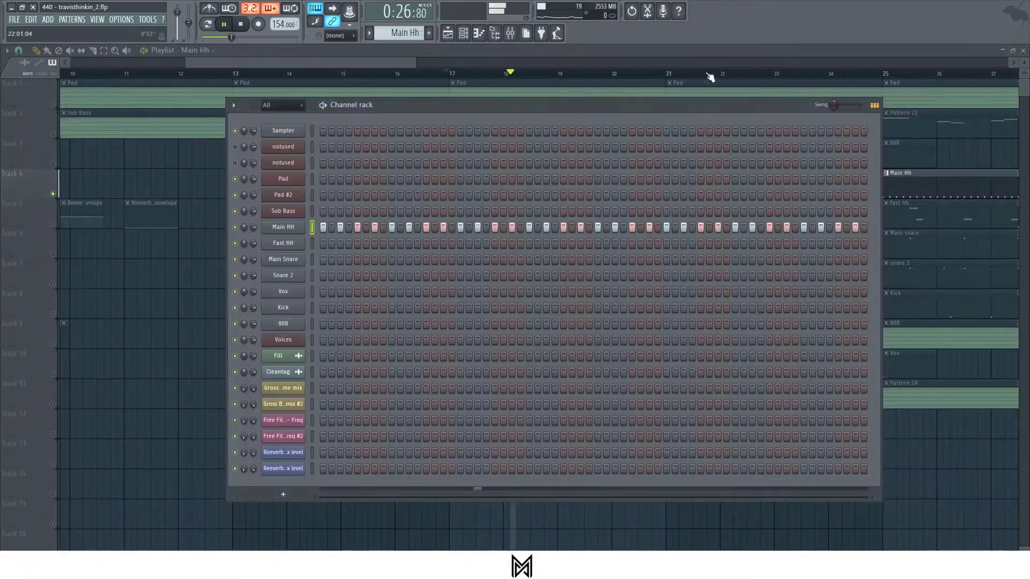
pyautogui.press('F6')
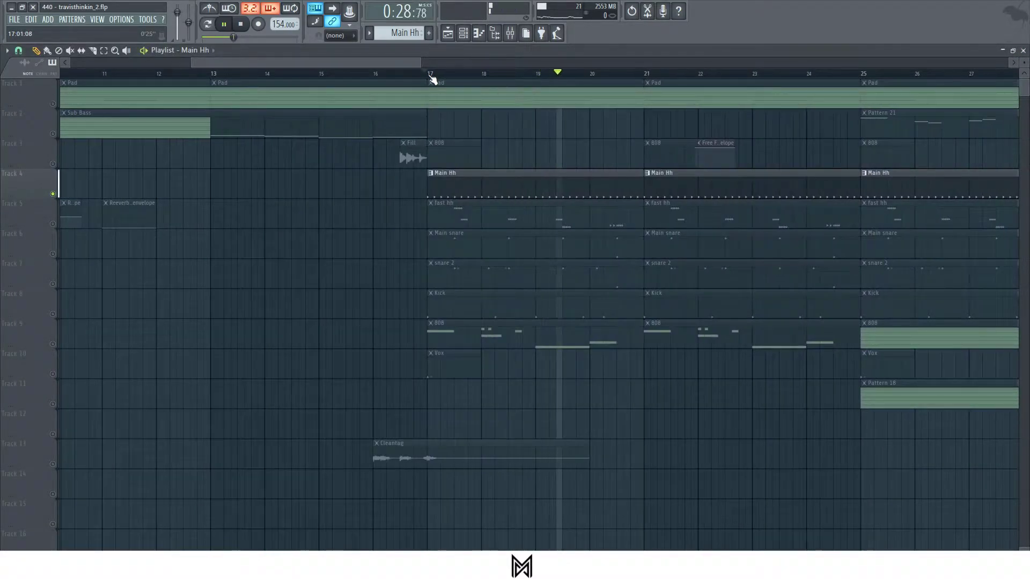
# Step: Stop playback at bar 17 and examine the Main HH channel's note velocities in the piano roll
pyautogui.click(432, 74)
pyautogui.press('space')
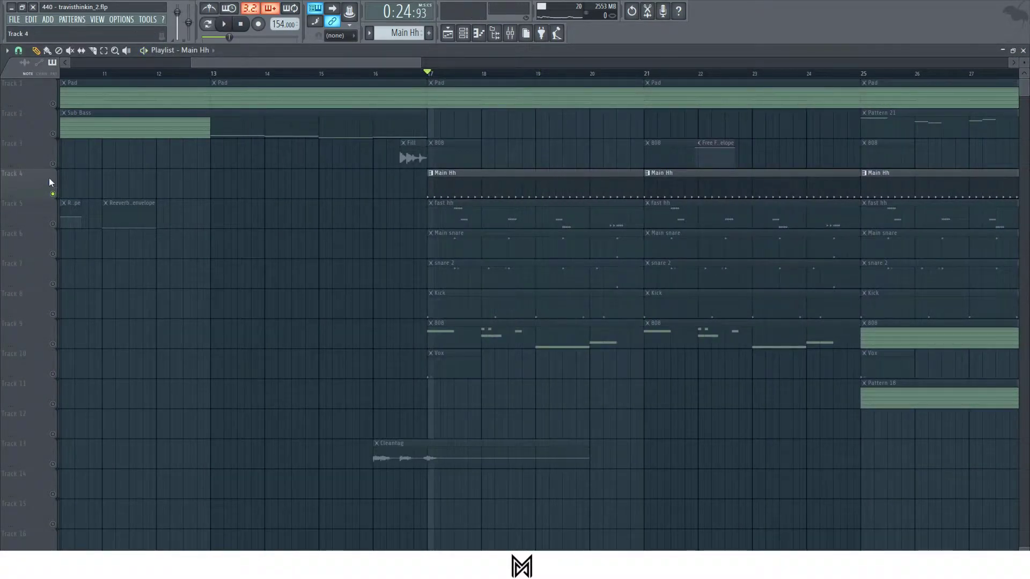
pyautogui.doubleClick(468, 185)
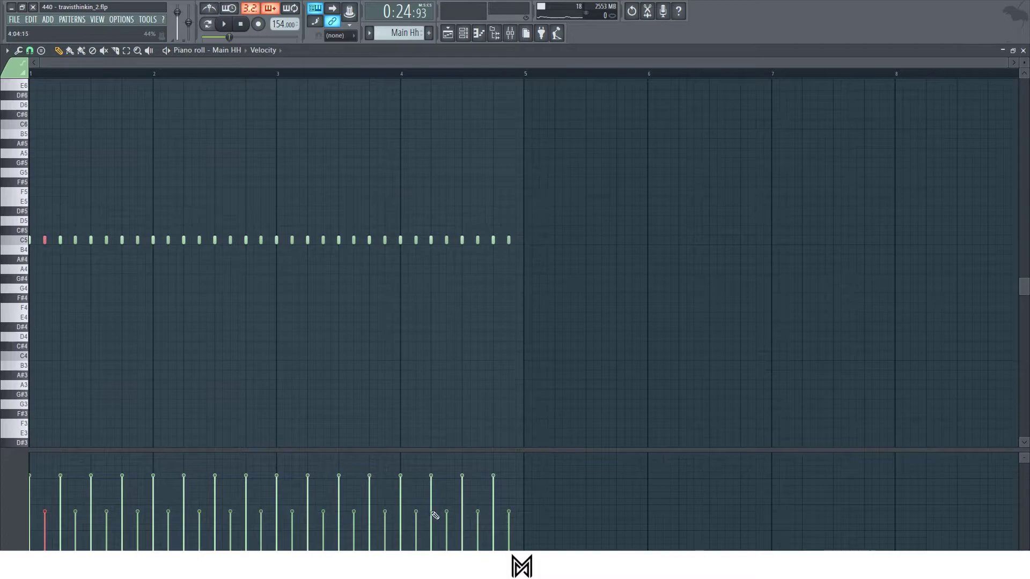
pyautogui.click(1023, 50)
# Step: Switch to the empty Pattern 24 and place a Main HH note on step 63 to extend the pattern to four bars
pyautogui.scroll(-4, 393, 32)
pyautogui.scroll(-5, 393, 33)
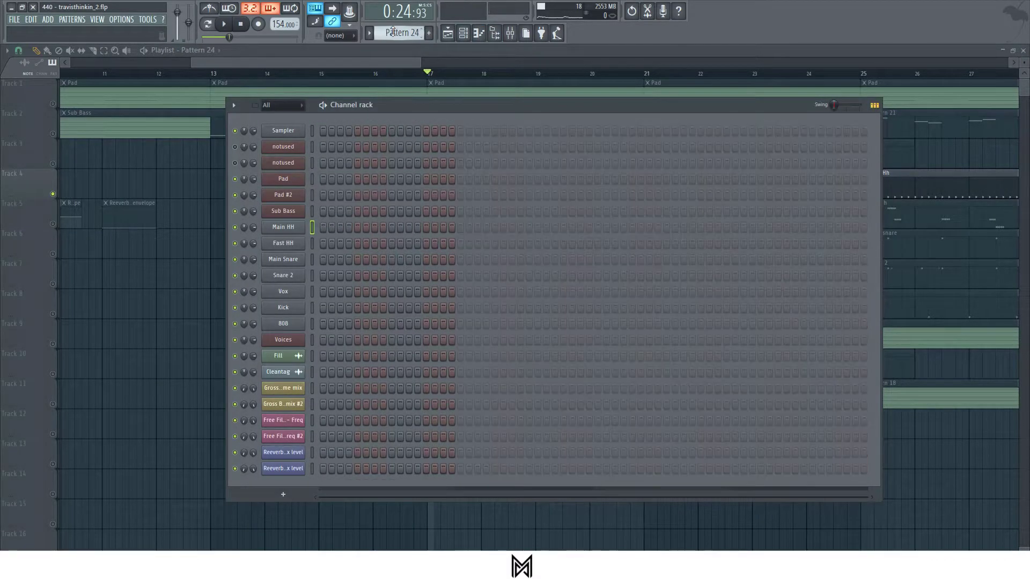
pyautogui.rightClick(292, 228)
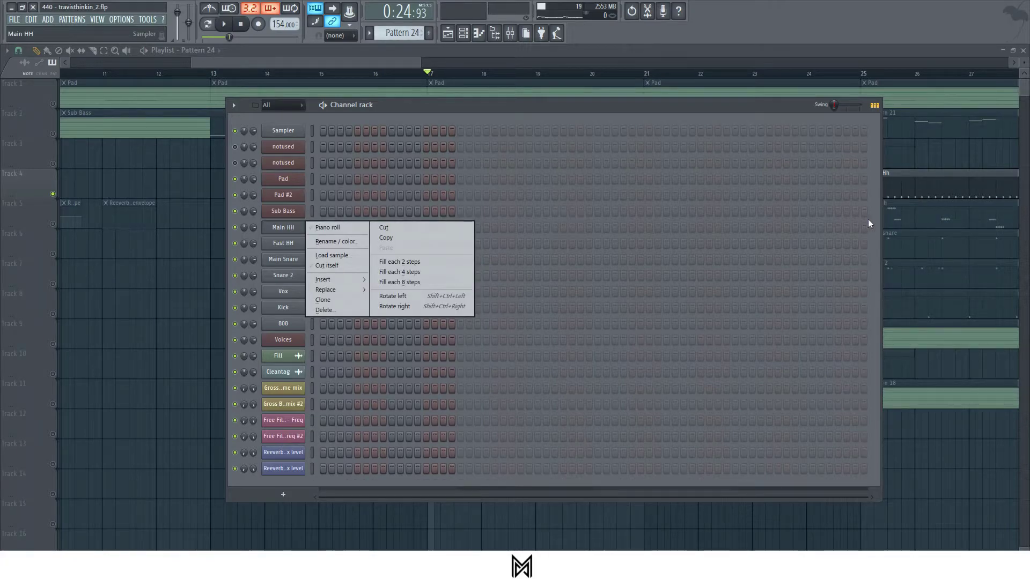
pyautogui.click(856, 212)
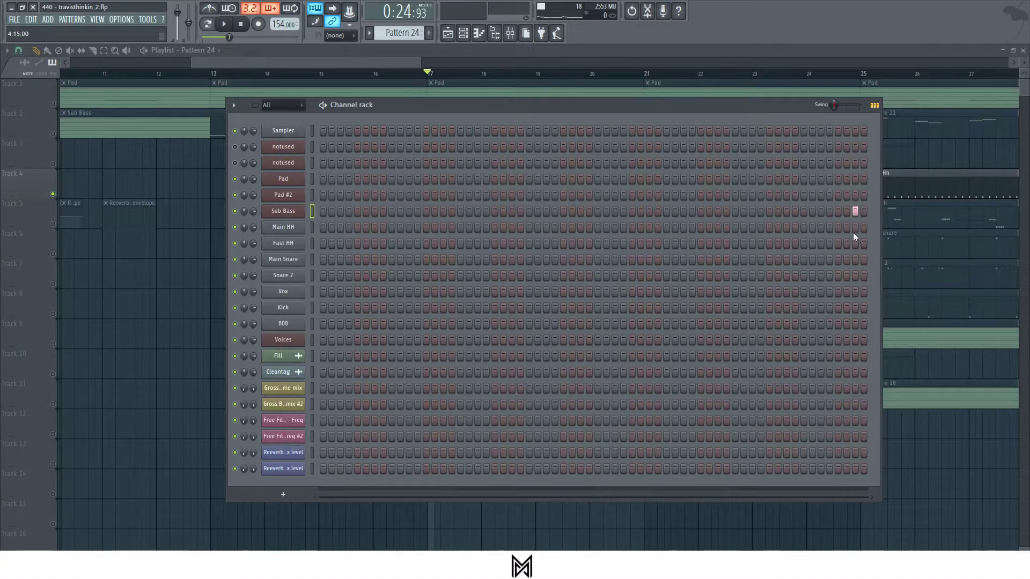
# Step: Fill the Main HH channel on every fourth step and open its notes in the piano roll
pyautogui.rightClick(298, 227)
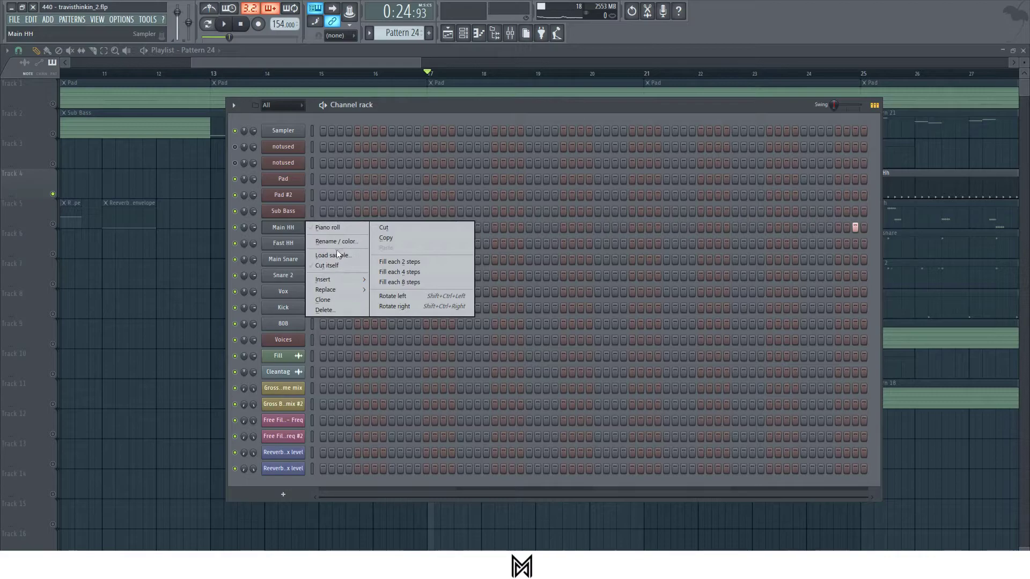
pyautogui.click(430, 271)
pyautogui.rightClick(305, 227)
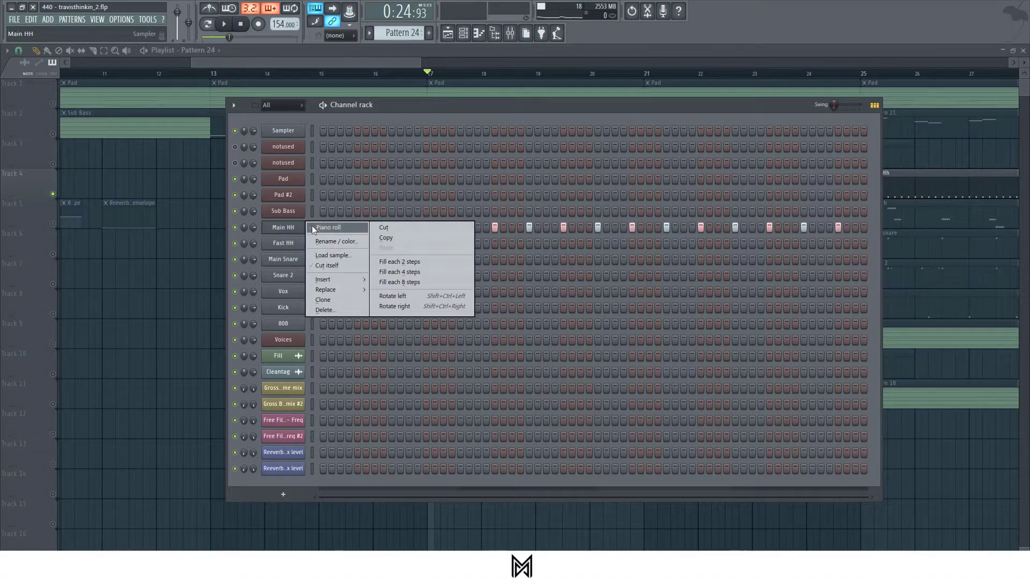
pyautogui.click(328, 227)
pyautogui.scroll(-3, 329, 75)
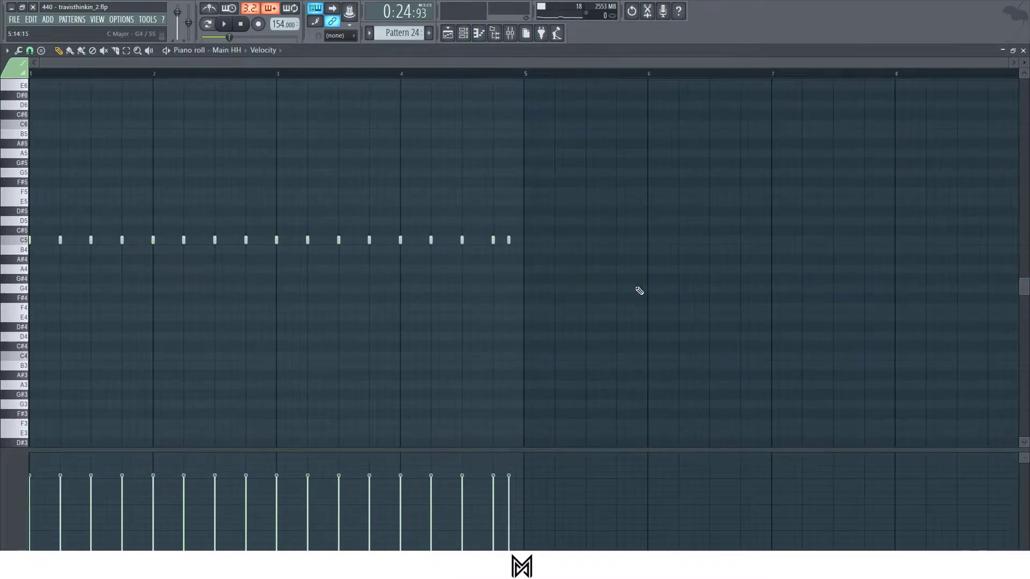
# Step: Duplicate the evenly spaced Main HH notes and move the copies back so they fall midway between the originals
pyautogui.moveTo(503, 261); pyautogui.dragTo(29, 217)
pyautogui.hotkey('ctrl', 'b')
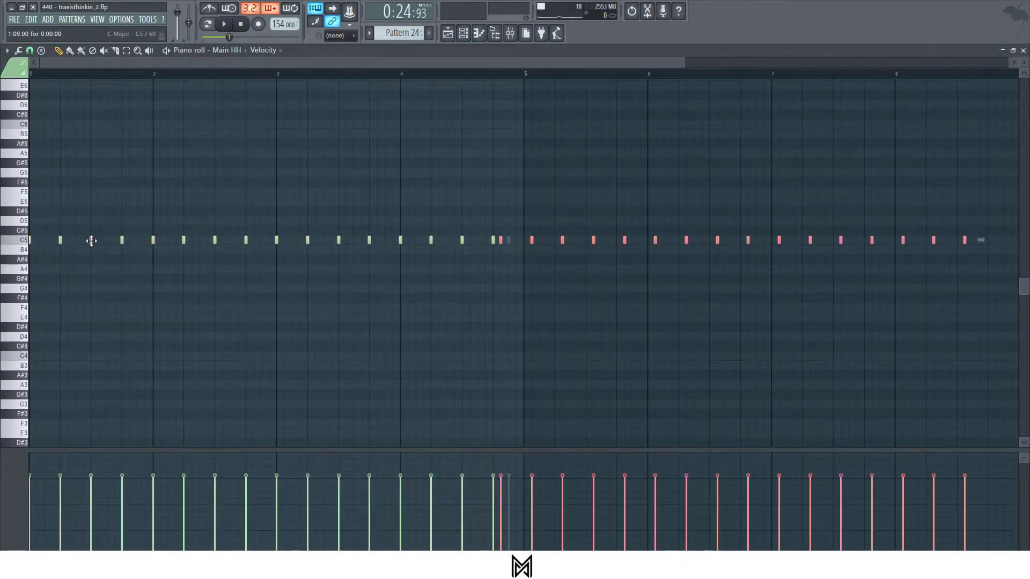
pyautogui.moveTo(502, 240); pyautogui.dragTo(47, 246)
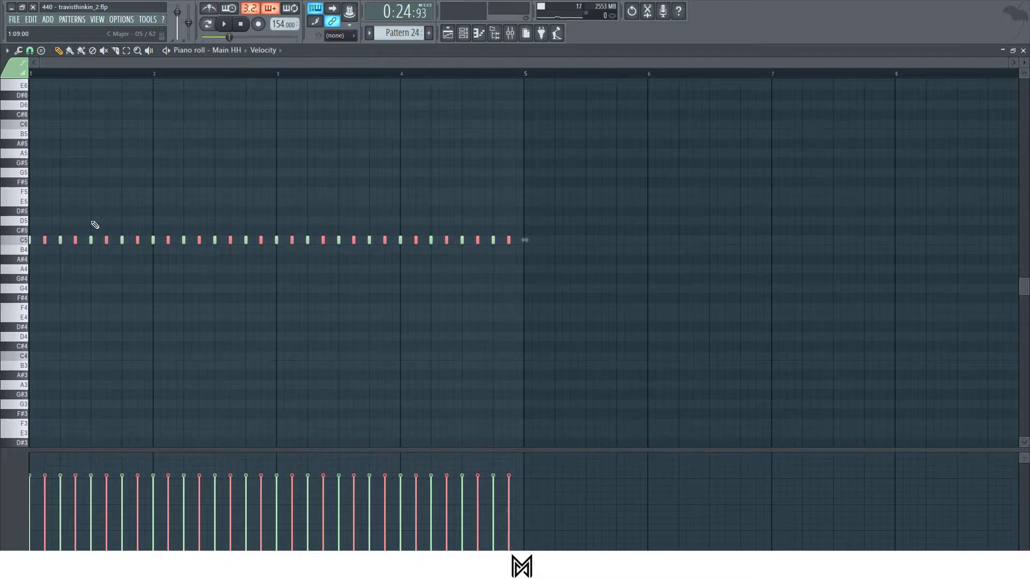
# Step: Delete the in-between hi-hat copies to audition the basic rhythm, then undo back to the unmoved duplicates
pyautogui.press('space')
pyautogui.press('Delete')
pyautogui.press('space')
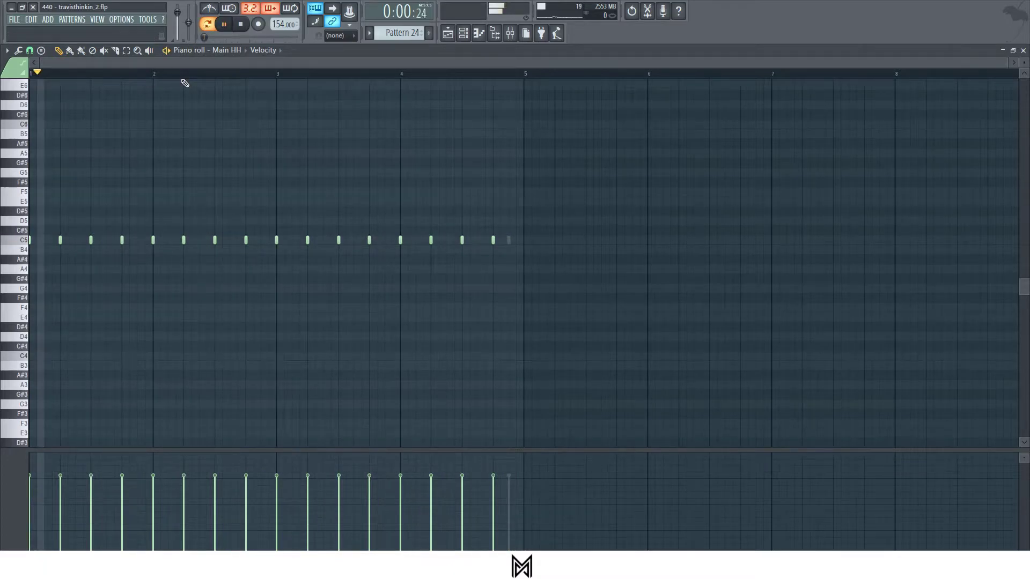
pyautogui.press('space')
pyautogui.hotkey('ctrl', 'z')
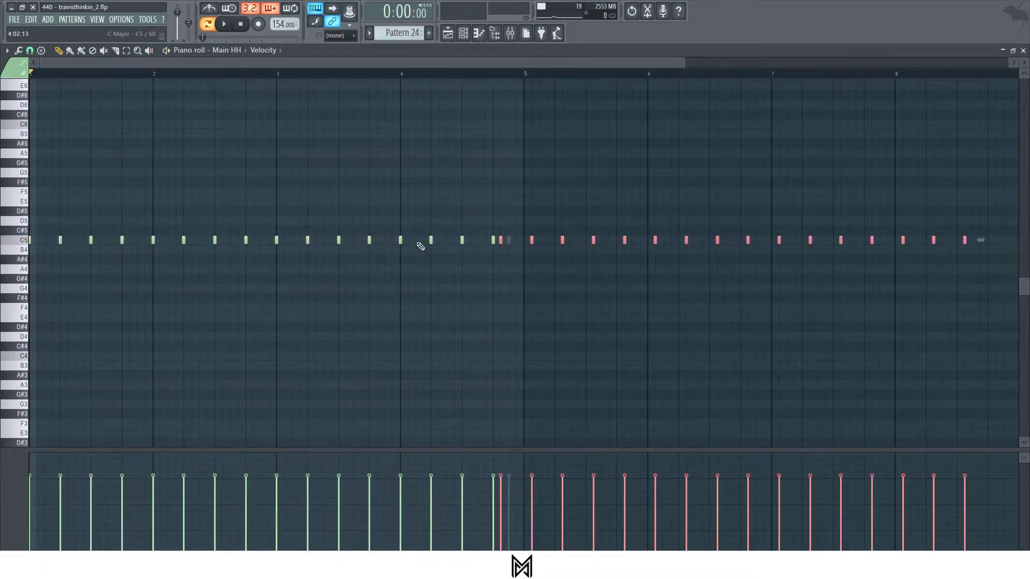
# Step: Move the duplicated hi-hats midway between the original notes again and play the combined pattern
pyautogui.moveTo(500, 240); pyautogui.dragTo(43, 237)
pyautogui.press('space')
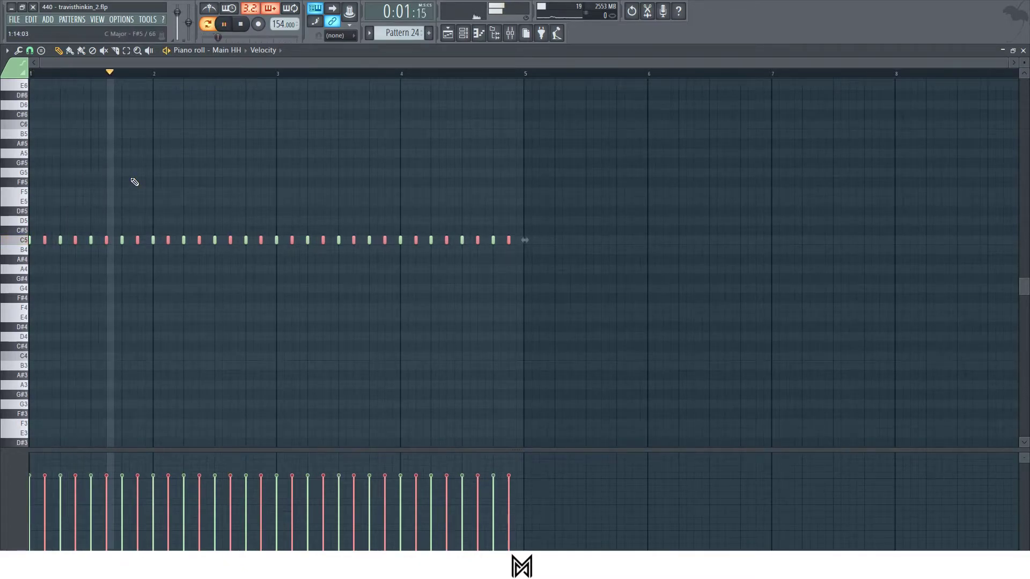
pyautogui.press('space')
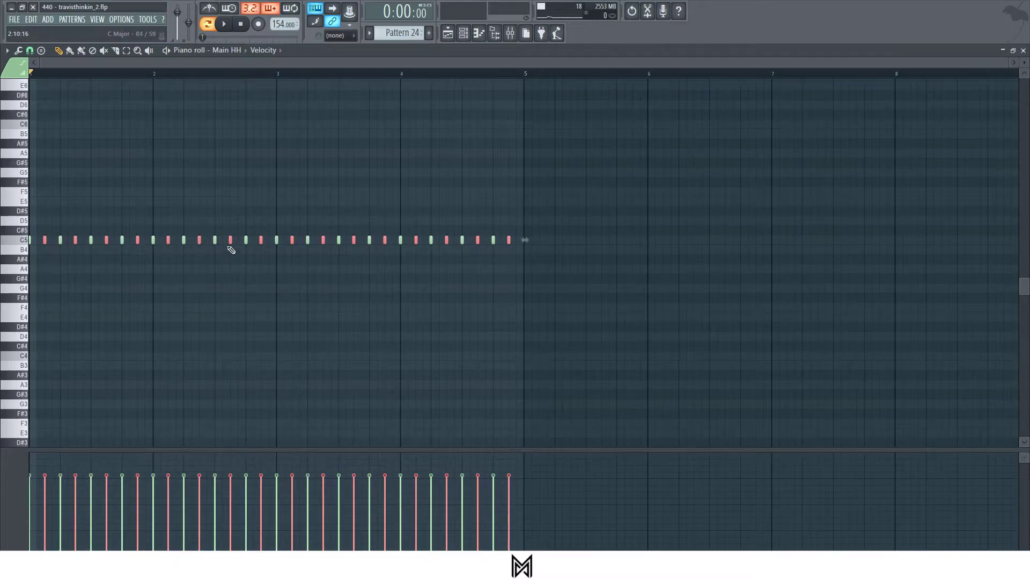
# Step: Lower the velocity of the selected in-between Main HH notes
pyautogui.scroll(-2, 430, 156)
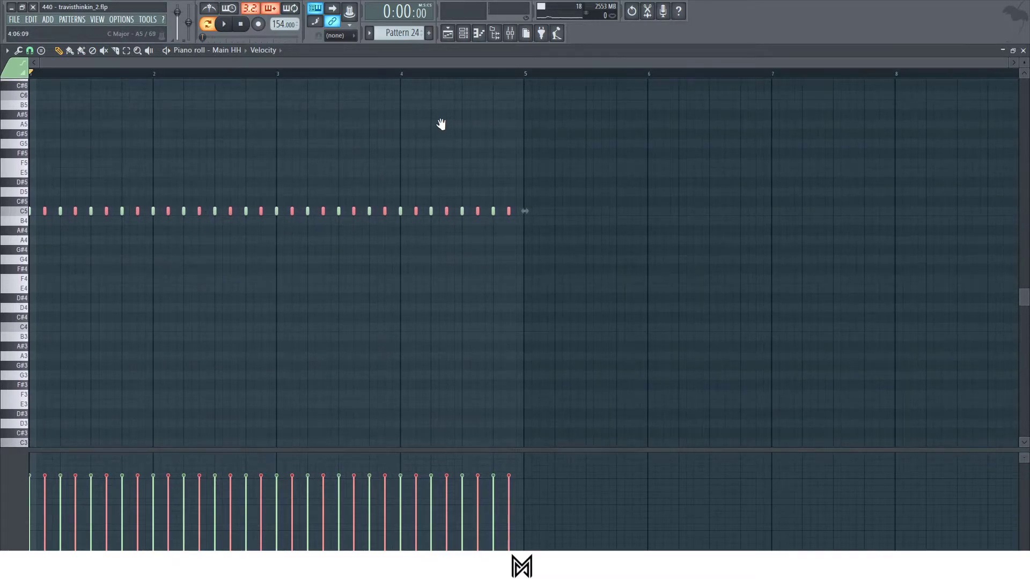
pyautogui.scroll(2, 441, 124)
pyautogui.scroll(-4, 443, 145)
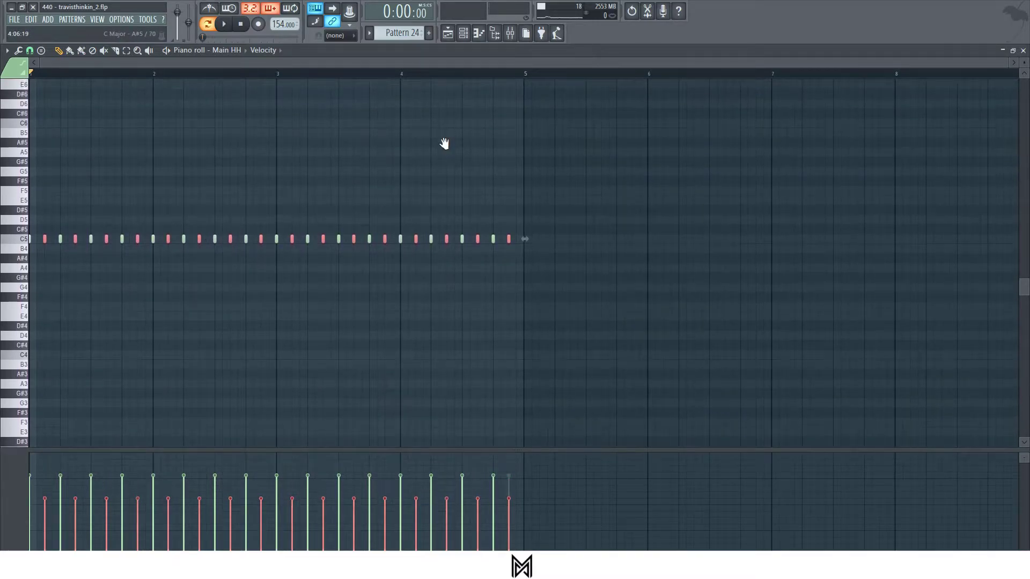
# Step: Raise the velocity of the in-between Main HH notes to match the original hits and play the pattern for comparison
pyautogui.scroll(-2, 445, 145)
pyautogui.scroll(2, 444, 144)
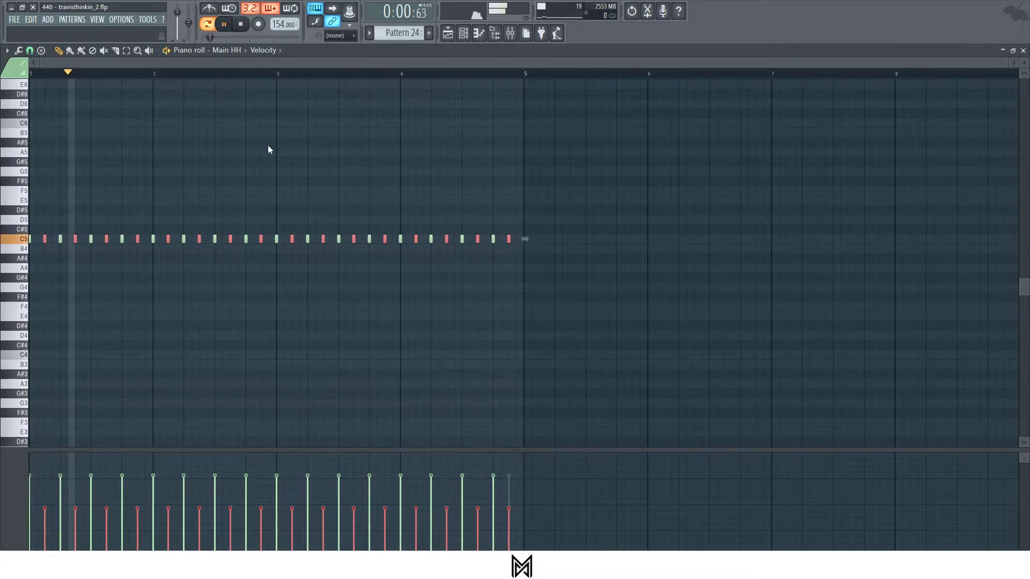
pyautogui.press('space')
pyautogui.scroll(6, 270, 209)
pyautogui.scroll(2, 270, 205)
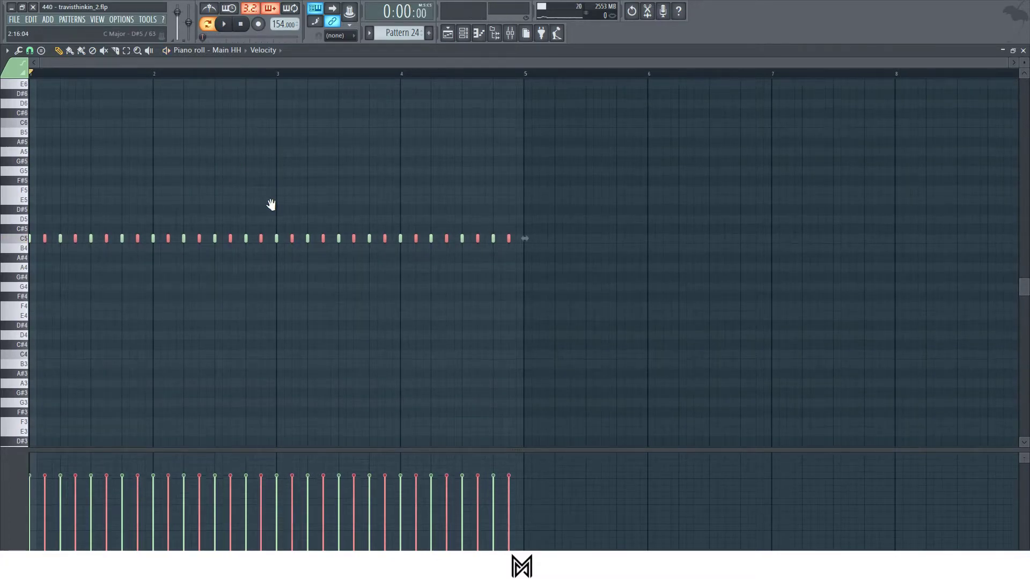
pyautogui.press('space')
pyautogui.press('space')
# Step: Lower the in-between Main HH notes' velocity well below the original hits and play the pattern
pyautogui.scroll(-8, 257, 210)
pyautogui.scroll(-3, 262, 213)
pyautogui.press('space')
pyautogui.scroll(5, 258, 203)
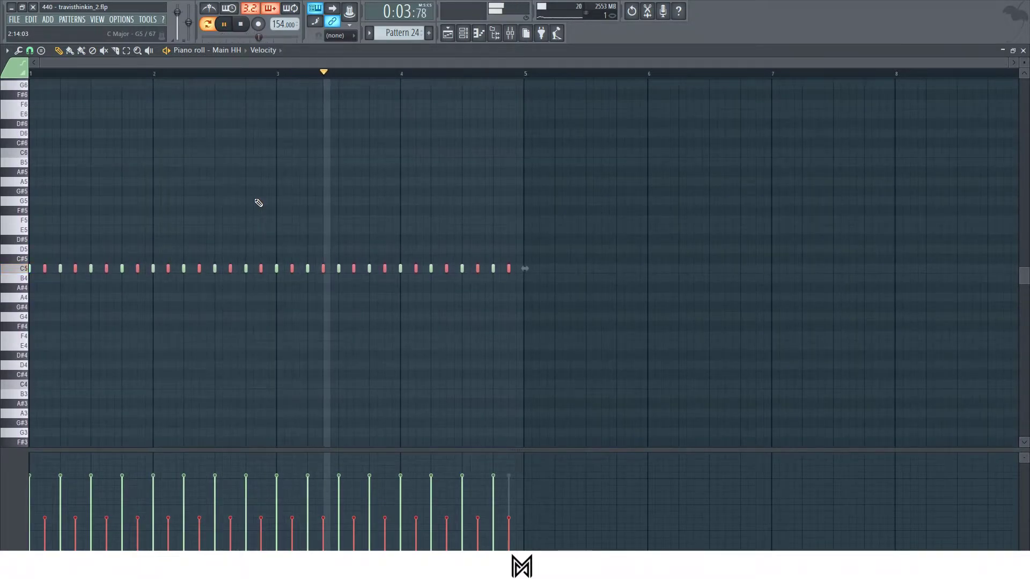
# Step: Unmute the fast hh track in the Playlist, view its notes and play both hi-hat patterns from bar 17
pyautogui.click(1023, 50)
pyautogui.moveTo(426, 60); pyautogui.dragTo(377, 67)
pyautogui.press('space')
pyautogui.click(53, 224)
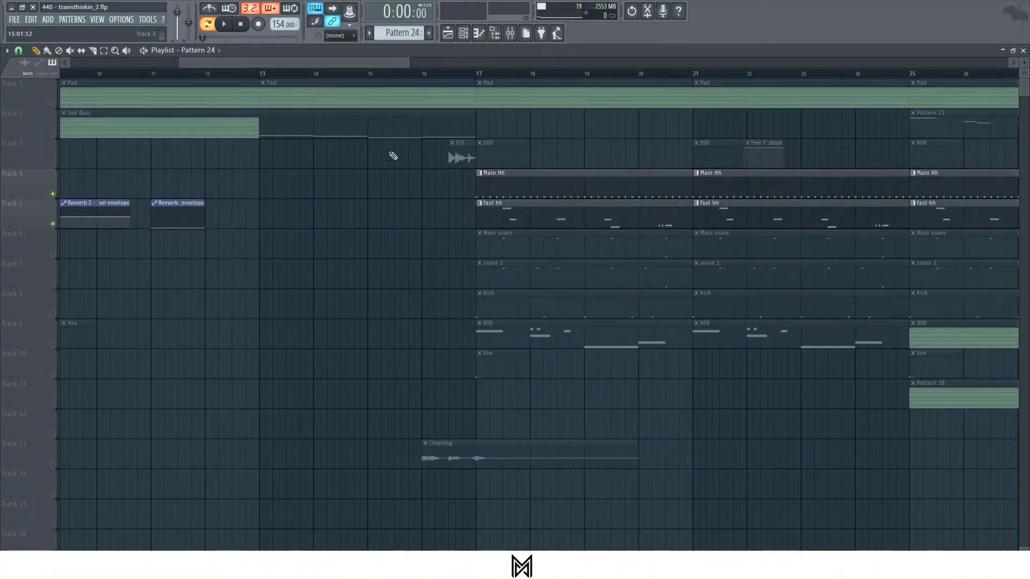
pyautogui.doubleClick(494, 211)
pyautogui.scroll(-2, 393, 78)
pyautogui.press('space')
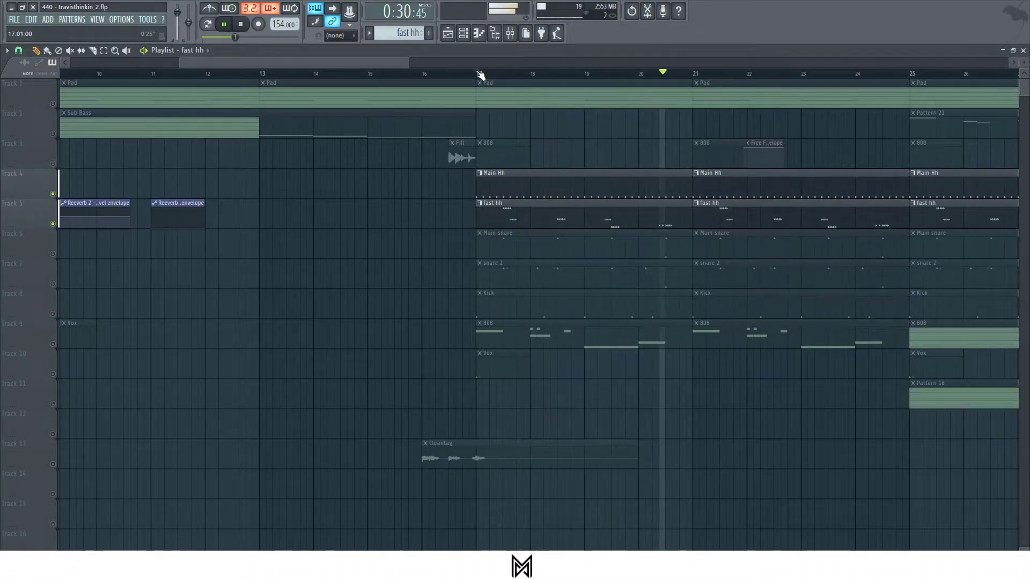
pyautogui.press('space')
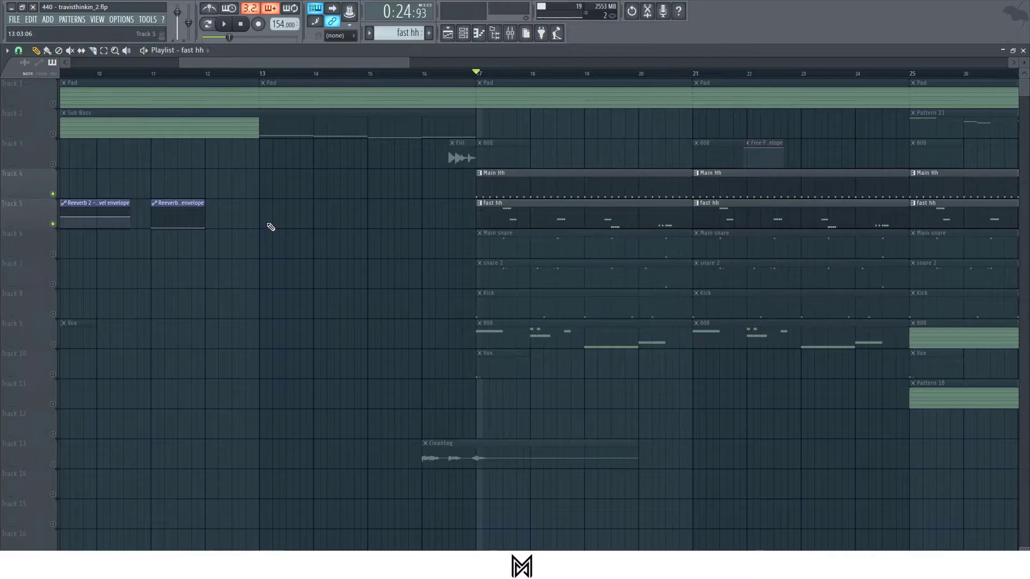
# Step: Unmute the Main snare track, view its notes in the piano roll while playing, and return to the Playlist
pyautogui.click(52, 254)
pyautogui.doubleClick(539, 237)
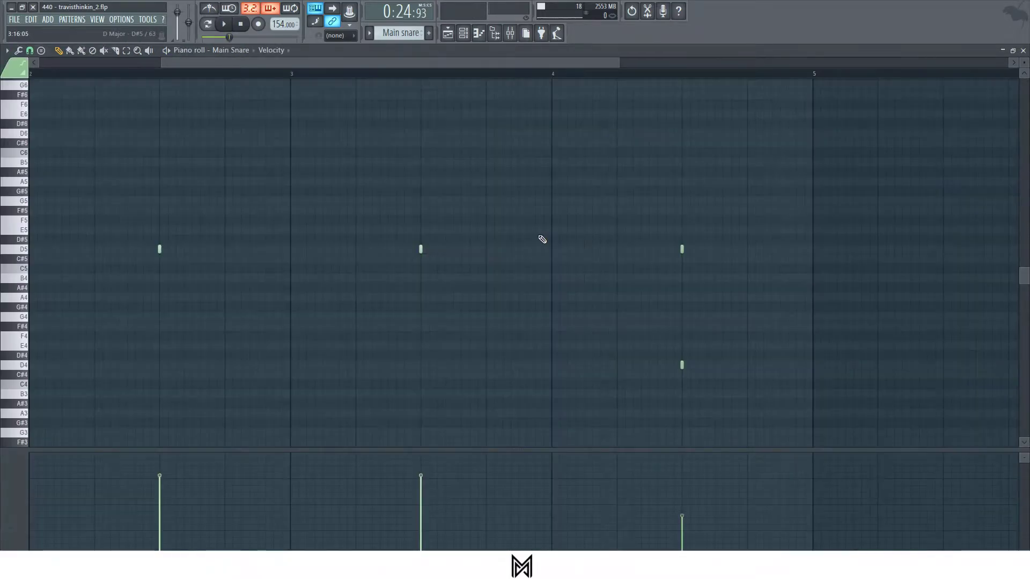
pyautogui.press('space')
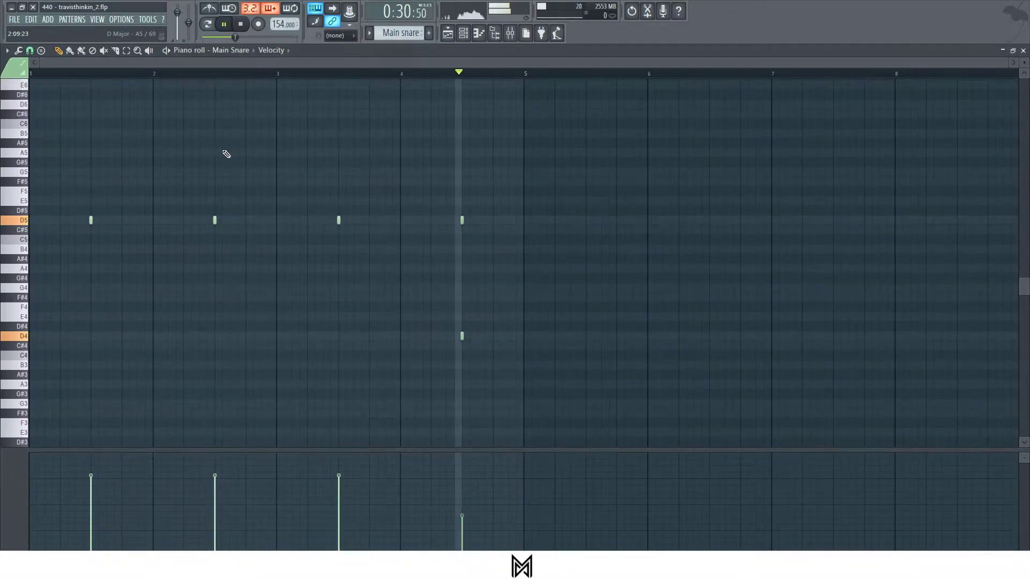
pyautogui.press('space')
pyautogui.click(1023, 51)
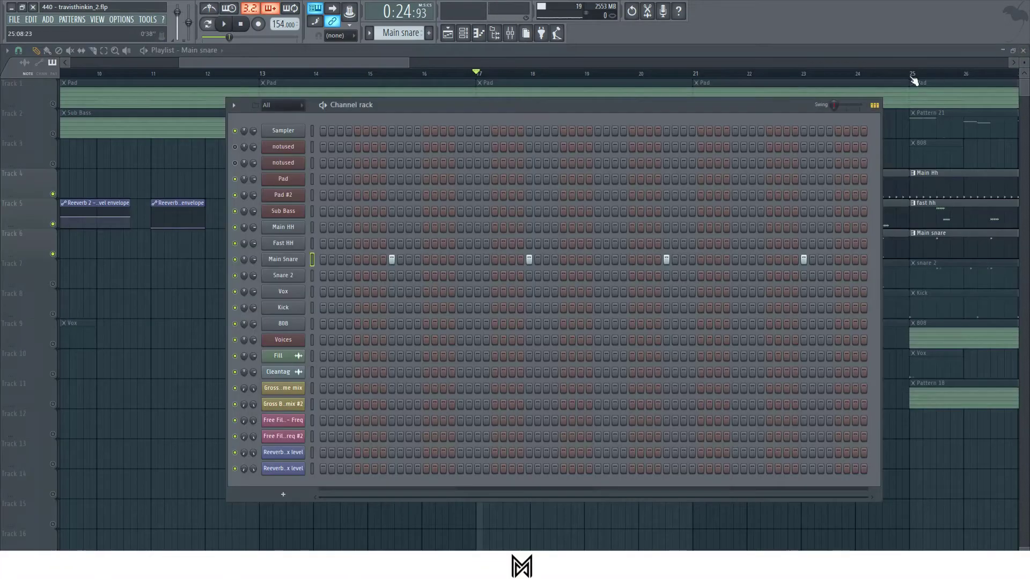
pyautogui.press('F6')
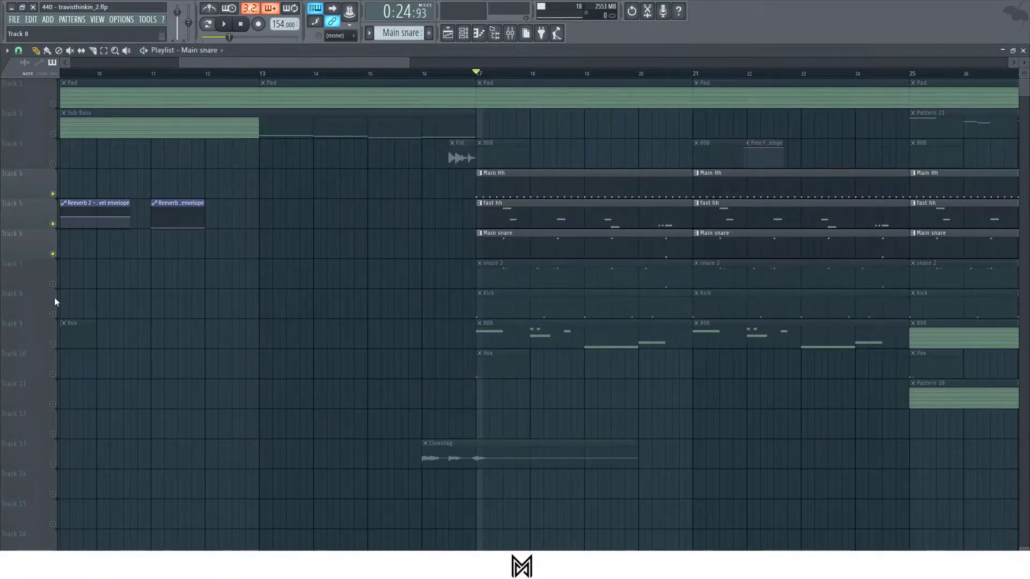
# Step: Unmute the snare 2 track, view its notes in the piano roll while playing, and return to the Playlist
pyautogui.doubleClick(549, 271)
pyautogui.press('space')
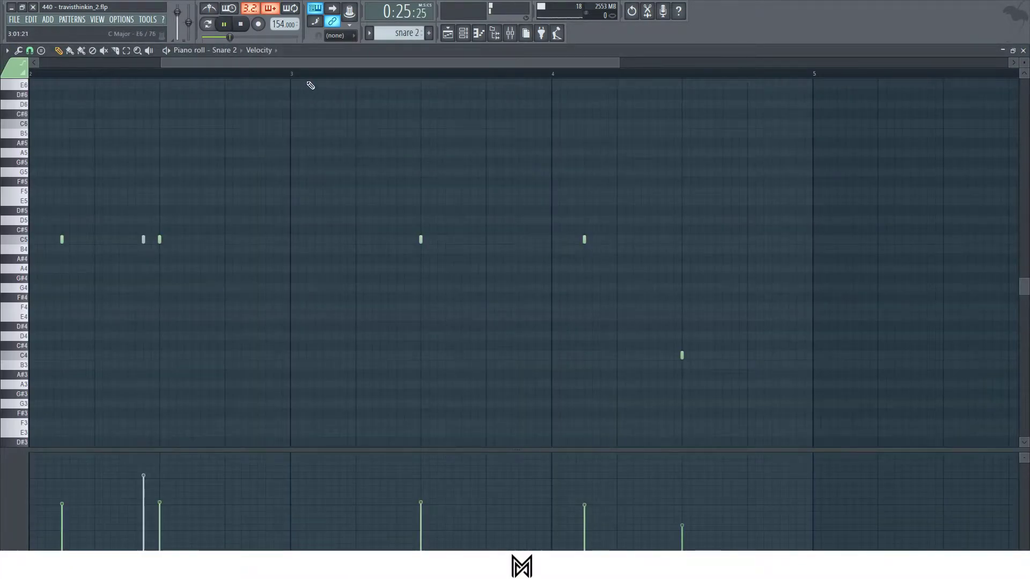
pyautogui.scroll(-2, 310, 86)
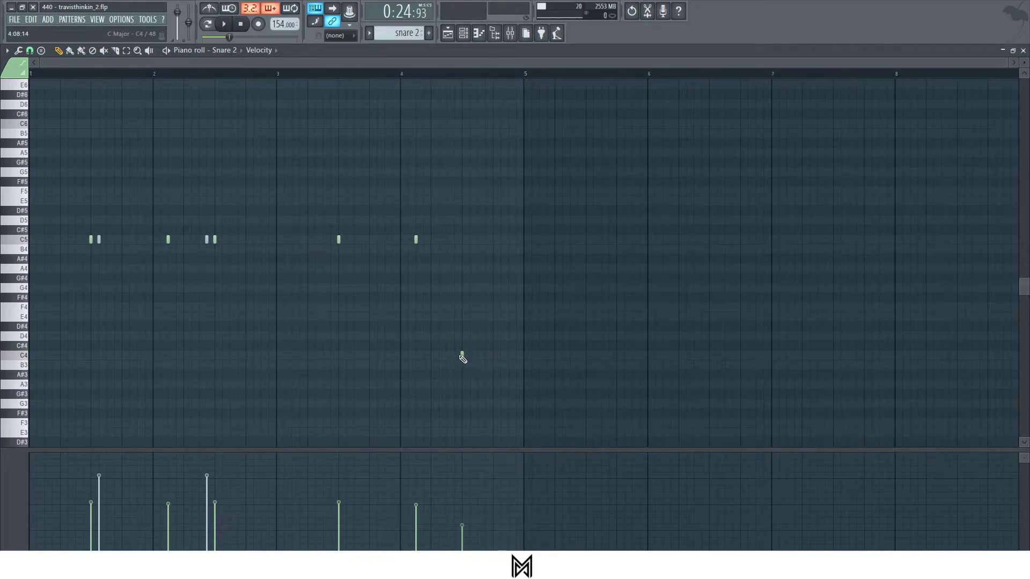
pyautogui.click(1023, 50)
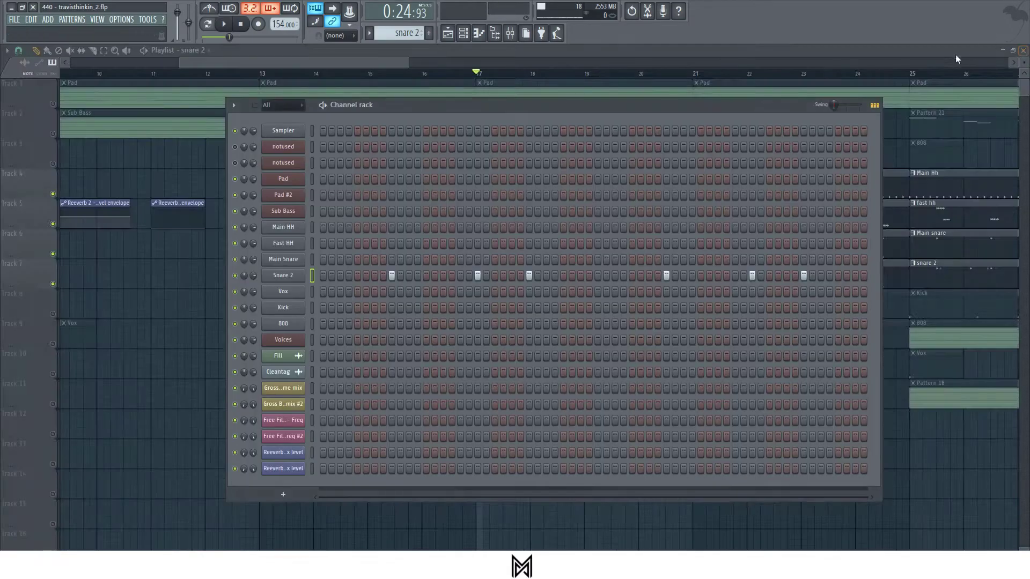
pyautogui.press('F6')
pyautogui.hscroll(1, 361, 143)
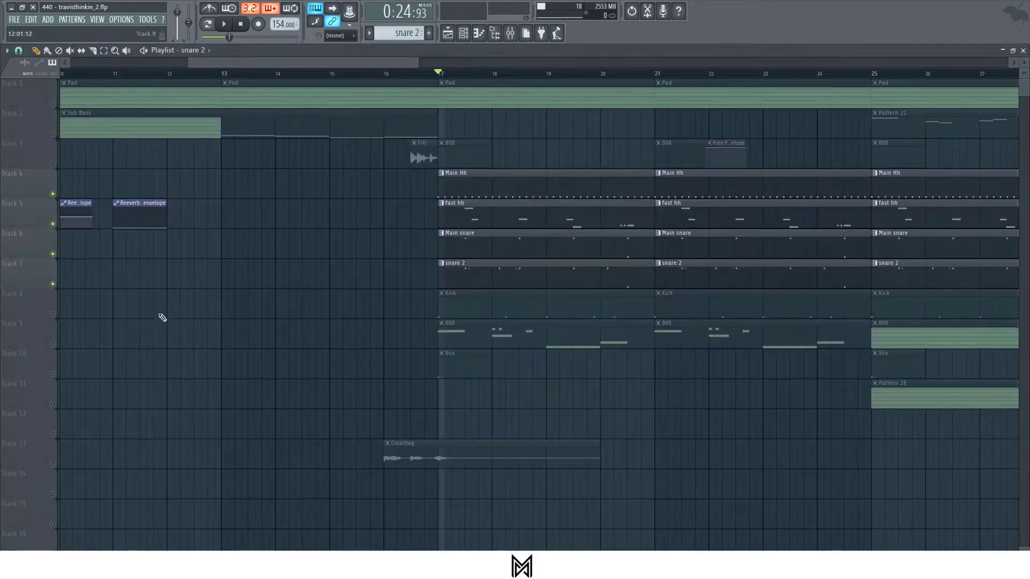
# Step: Unmute the Kick, Vox and Pad tracks and play the arrangement from bar 17
pyautogui.click(53, 315)
pyautogui.click(439, 75)
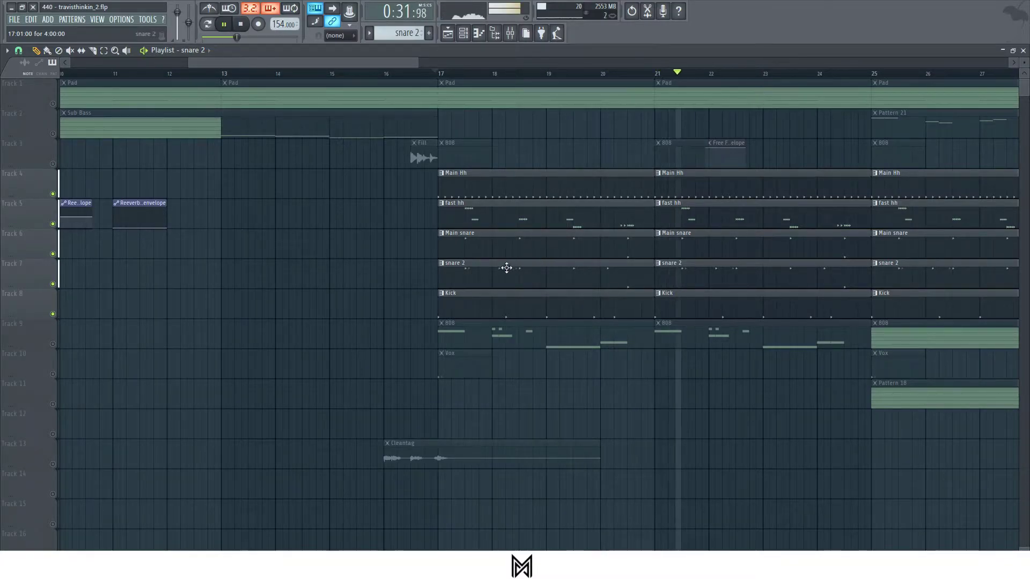
pyautogui.click(52, 374)
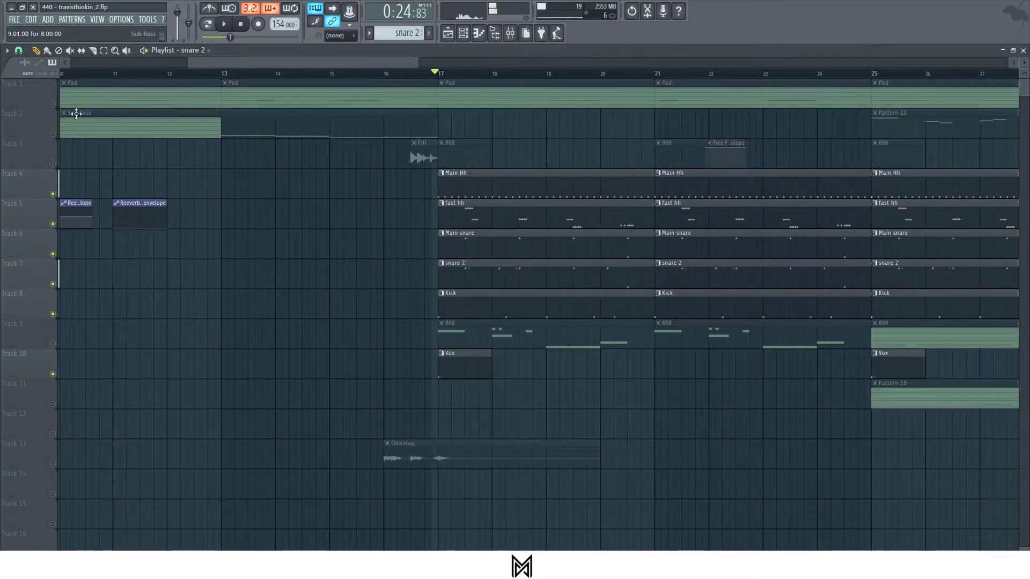
pyautogui.click(53, 103)
pyautogui.scroll(-4, 429, 65)
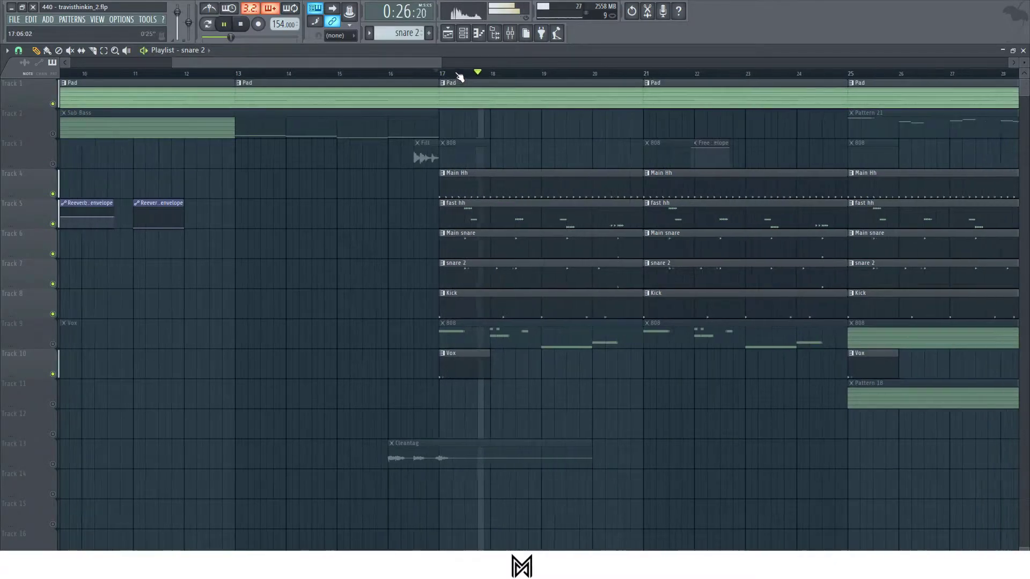
pyautogui.moveTo(445, 64); pyautogui.dragTo(451, 69)
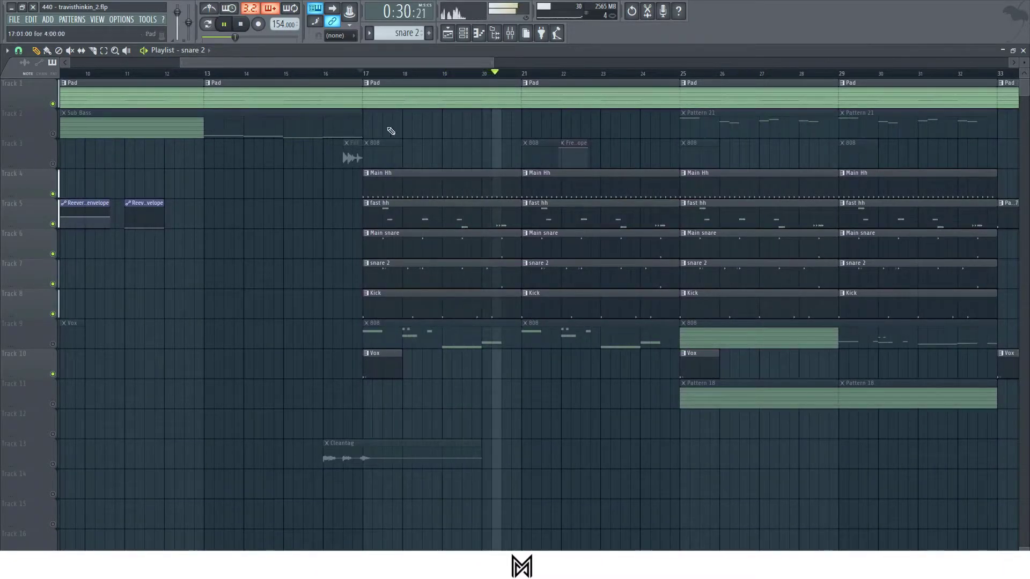
pyautogui.press('space')
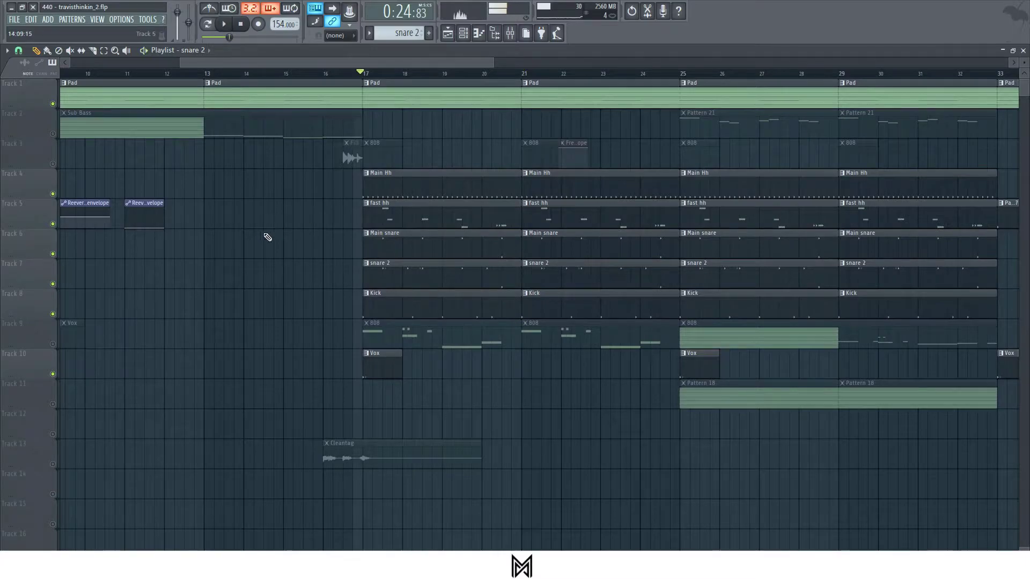
# Step: Unmute the 808 track and play its first clip's notes on their own in pattern mode
pyautogui.click(52, 345)
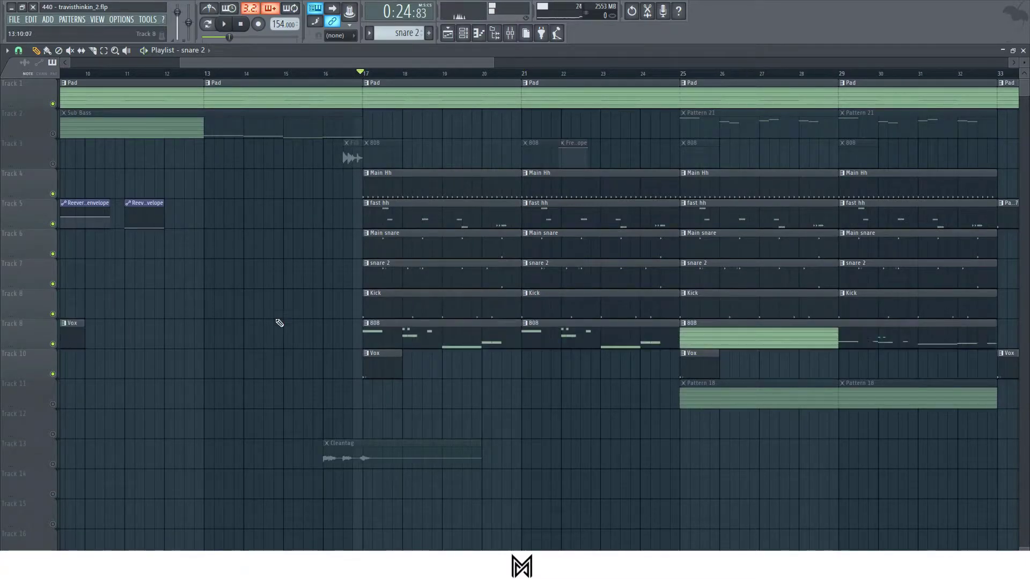
pyautogui.doubleClick(381, 326)
pyautogui.click(208, 24)
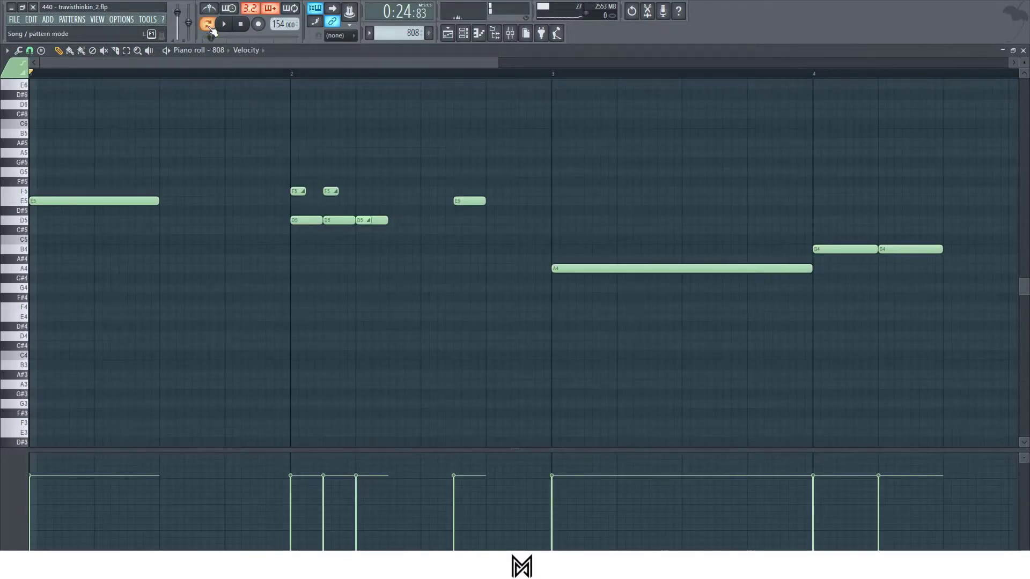
pyautogui.scroll(-4, 228, 75)
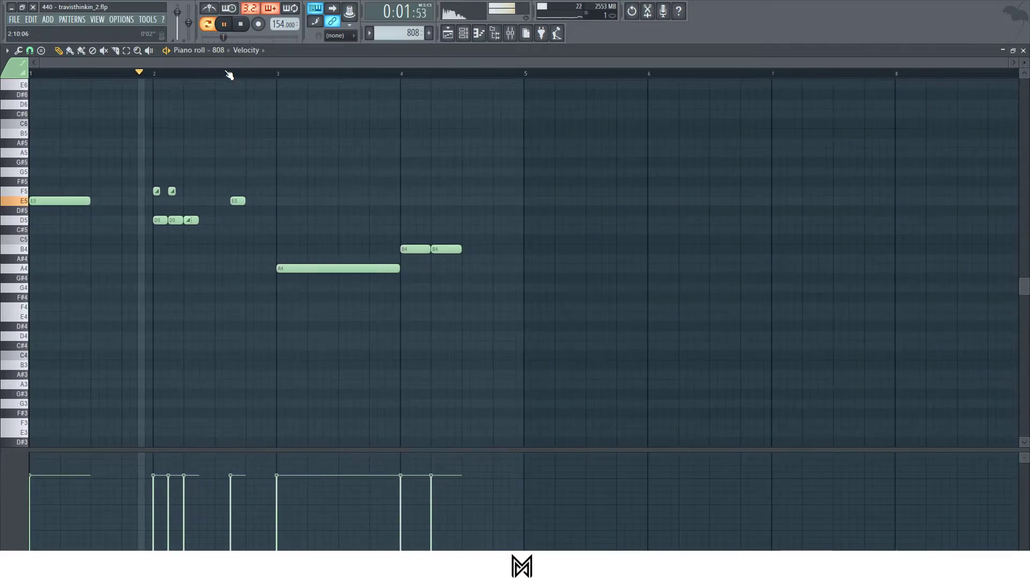
pyautogui.press('space')
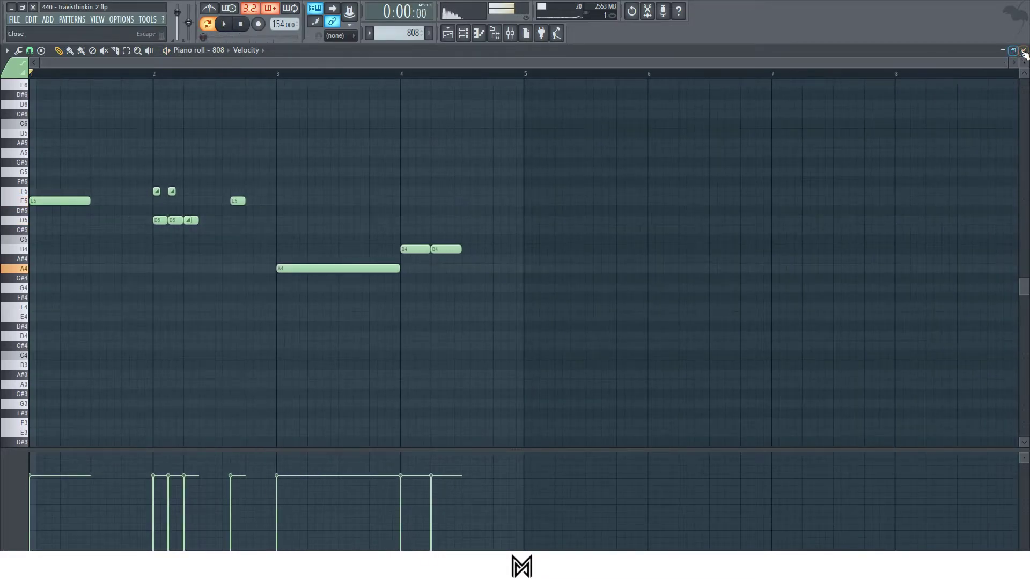
# Step: Return to the Playlist and play the arrangement in song mode from bar 17 with the 808 included
pyautogui.press('F7')
pyautogui.press('F6')
pyautogui.click(366, 73)
pyautogui.click(361, 74)
pyautogui.press('space')
pyautogui.scroll(2, 370, 73)
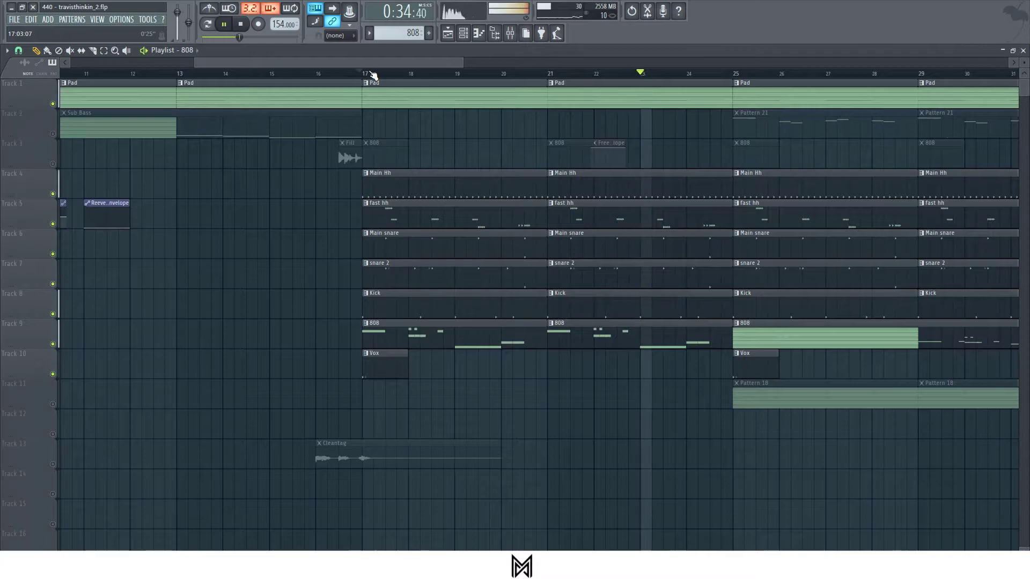
pyautogui.press('space')
# Step: Examine the slide notes in the first 808 clip and audition the pattern alone in pattern mode
pyautogui.doubleClick(416, 328)
pyautogui.keyDown('ctrl'); pyautogui.scroll(-2, 288, 81); pyautogui.keyUp('ctrl')
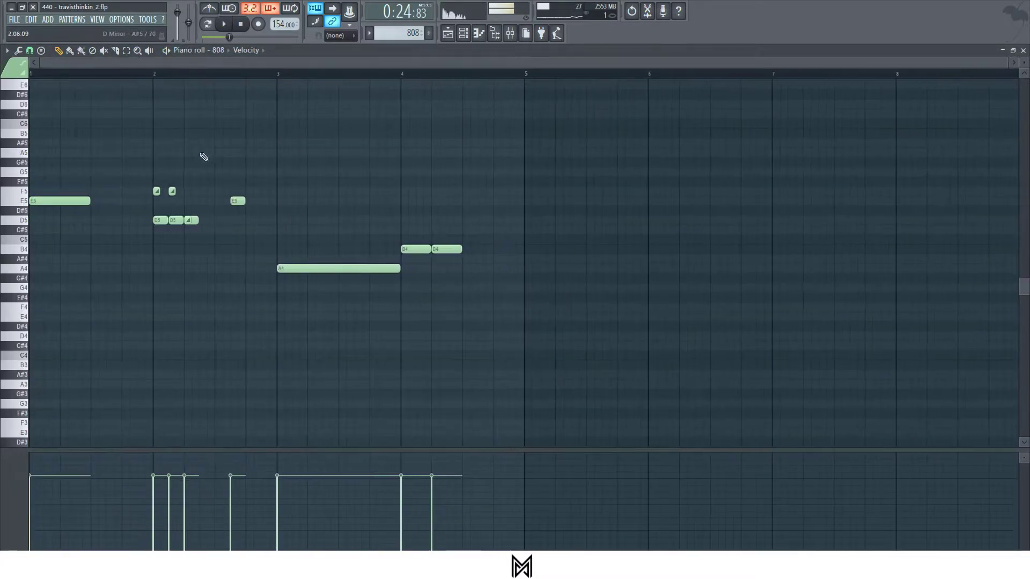
pyautogui.click(170, 192)
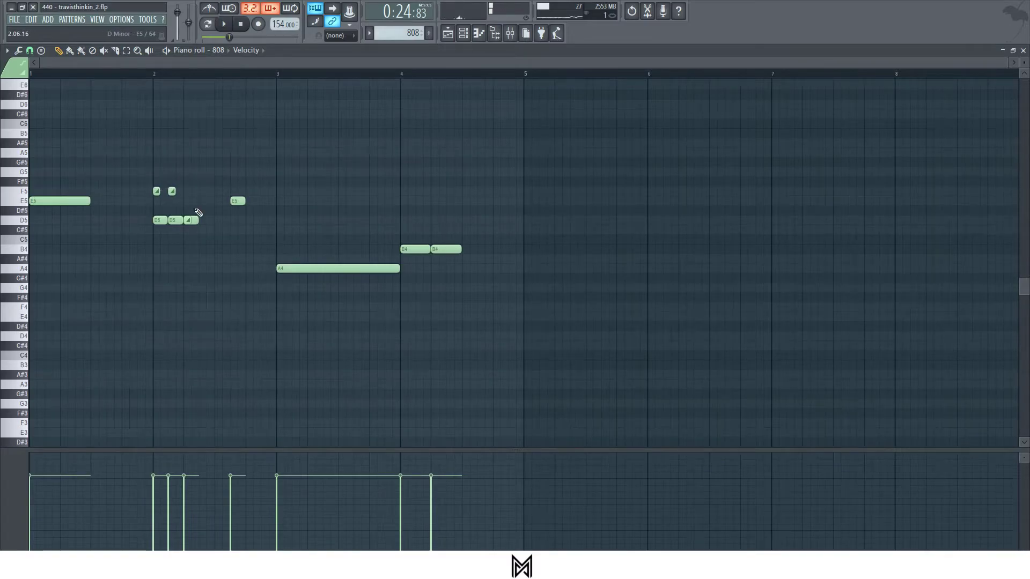
pyautogui.click(207, 23)
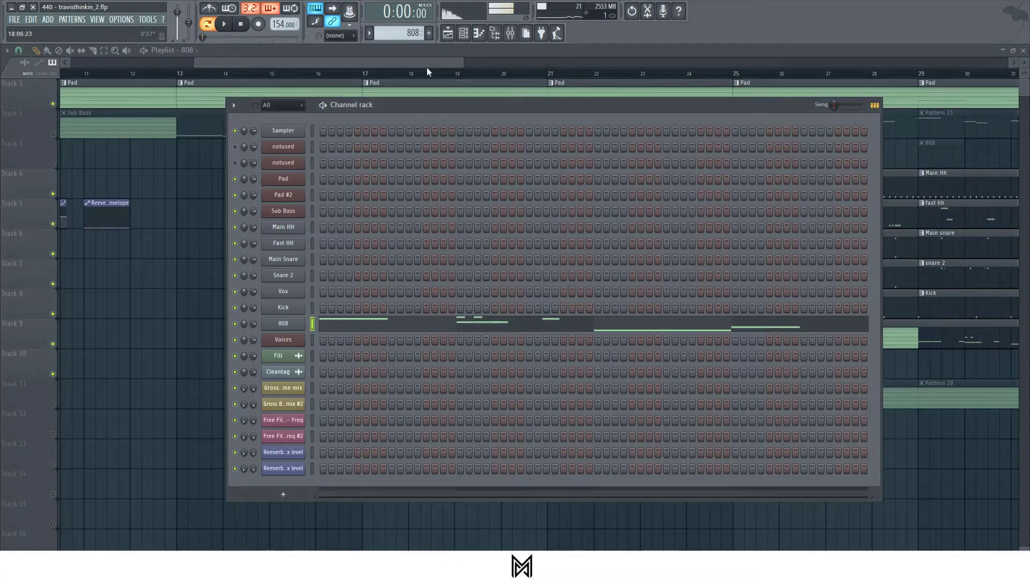
pyautogui.press('F6')
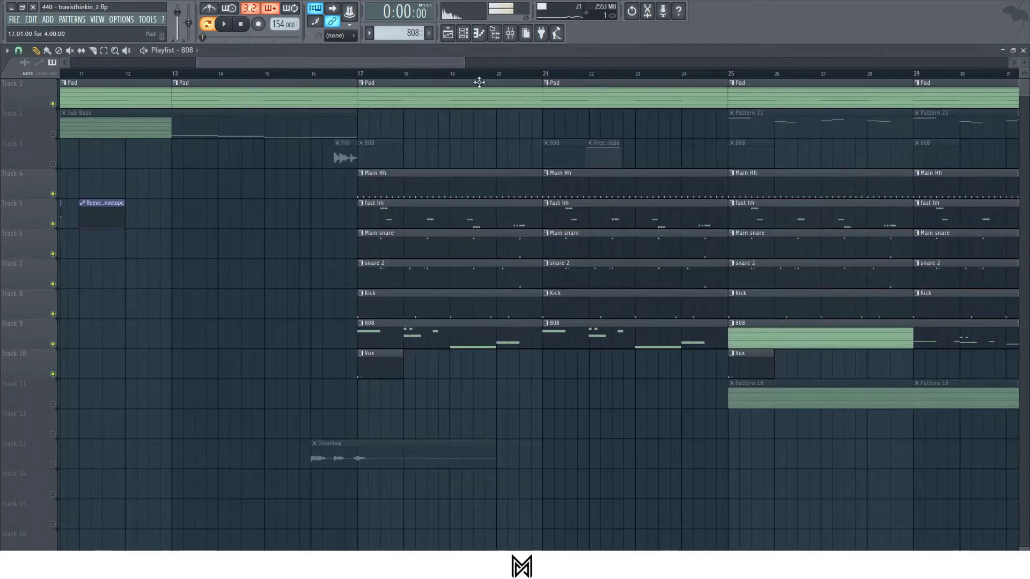
# Step: Inspect the Sampler notes in the 808 clip at bar 25 and play the arrangement from there in song mode
pyautogui.scroll(-1, 400, 32)
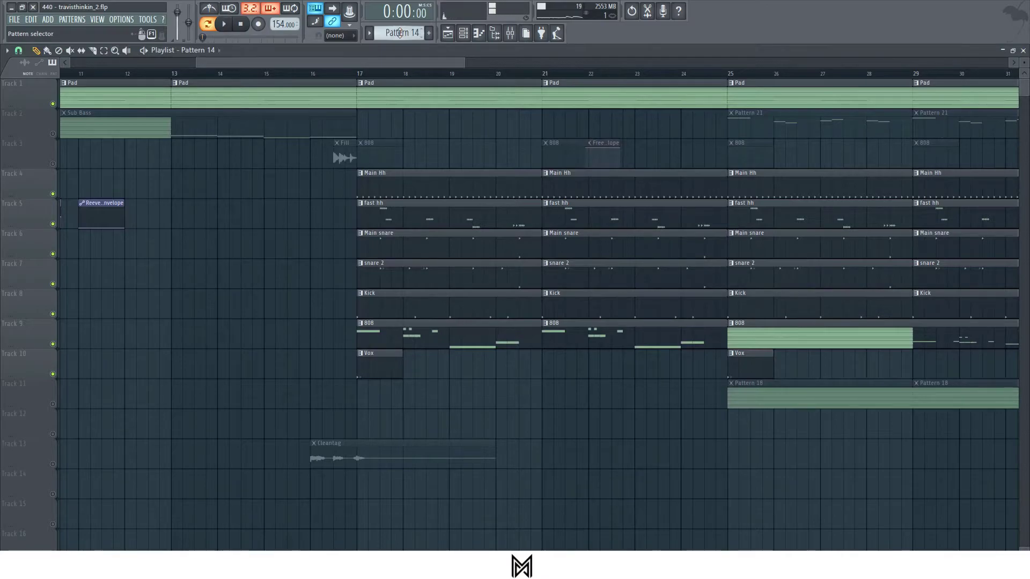
pyautogui.doubleClick(759, 323)
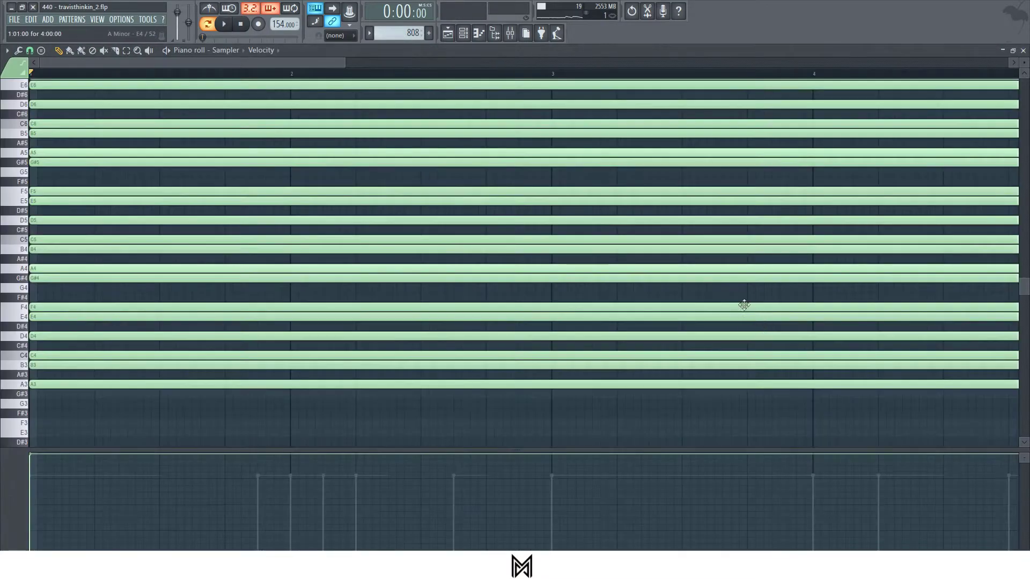
pyautogui.scroll(-4, 395, 39)
pyautogui.click(1023, 50)
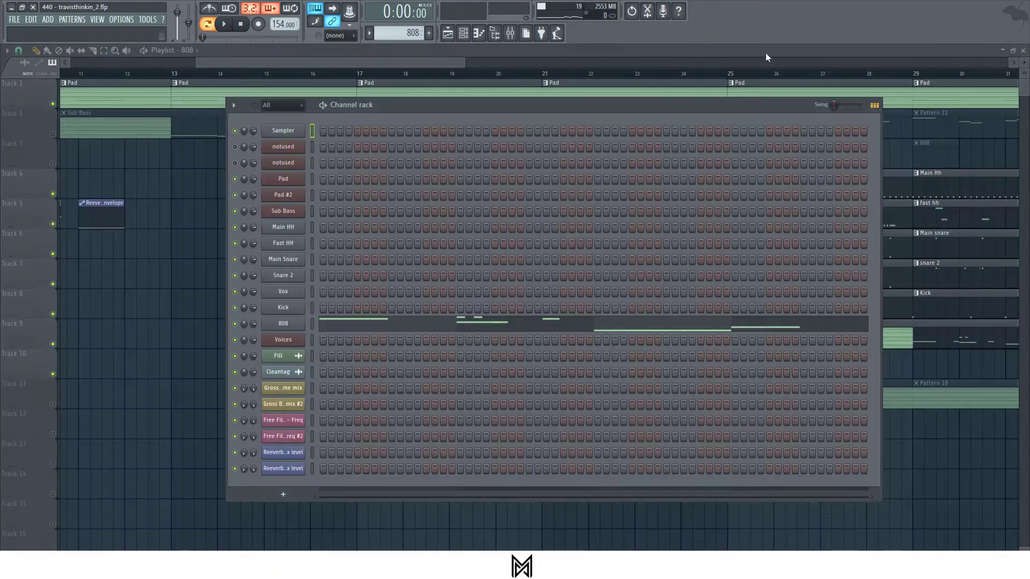
pyautogui.moveTo(735, 76); pyautogui.dragTo(734, 75)
pyautogui.scroll(-2, 733, 75)
pyautogui.hscroll(4, 435, 61)
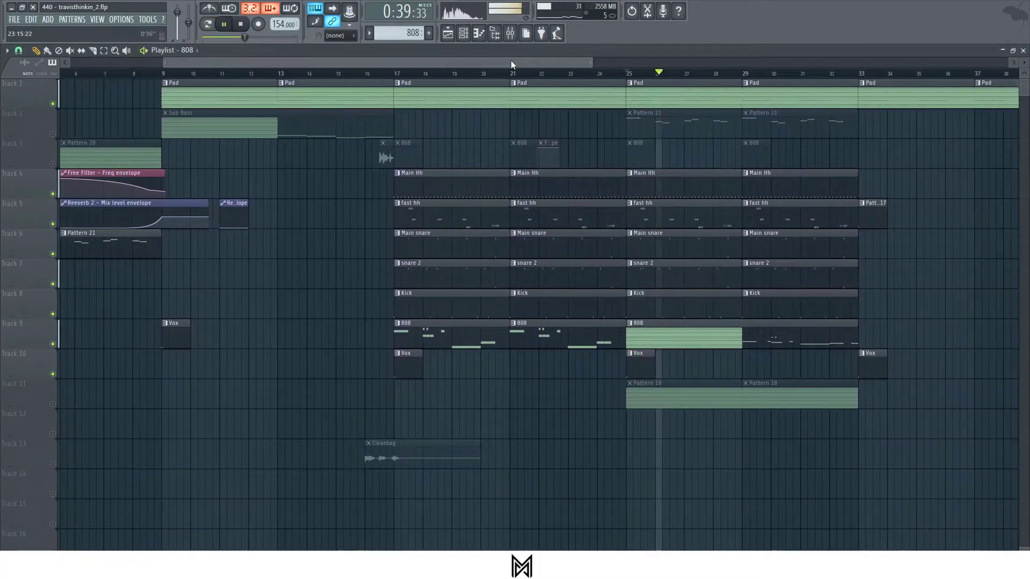
# Step: Open the 808 channel's piano roll for the bar 25 pattern, examine the full note sequence and stop playback
pyautogui.press('F6')
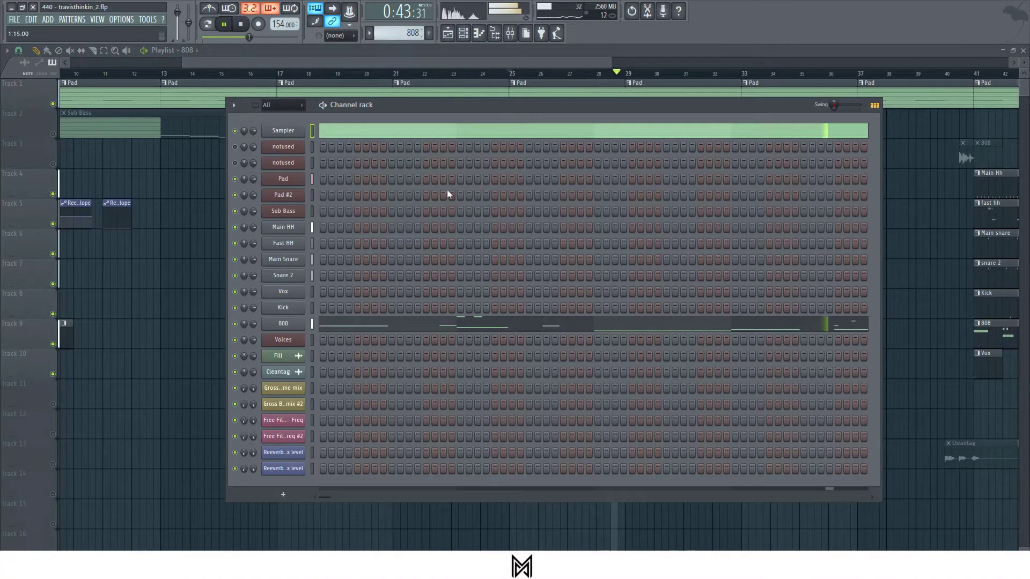
pyautogui.click(478, 325)
pyautogui.scroll(-3, 358, 63)
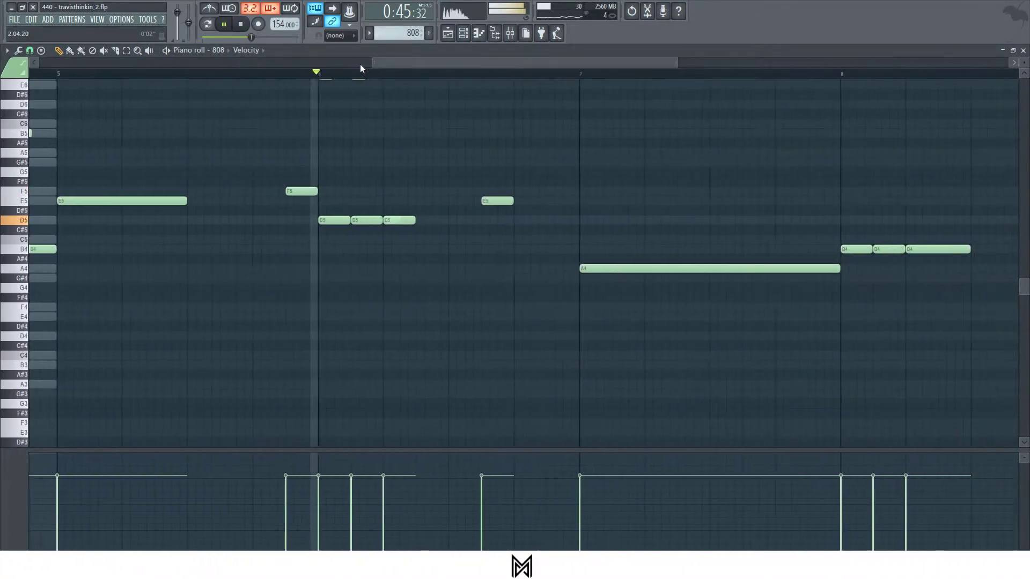
pyautogui.scroll(5, 485, 177)
pyautogui.press('space')
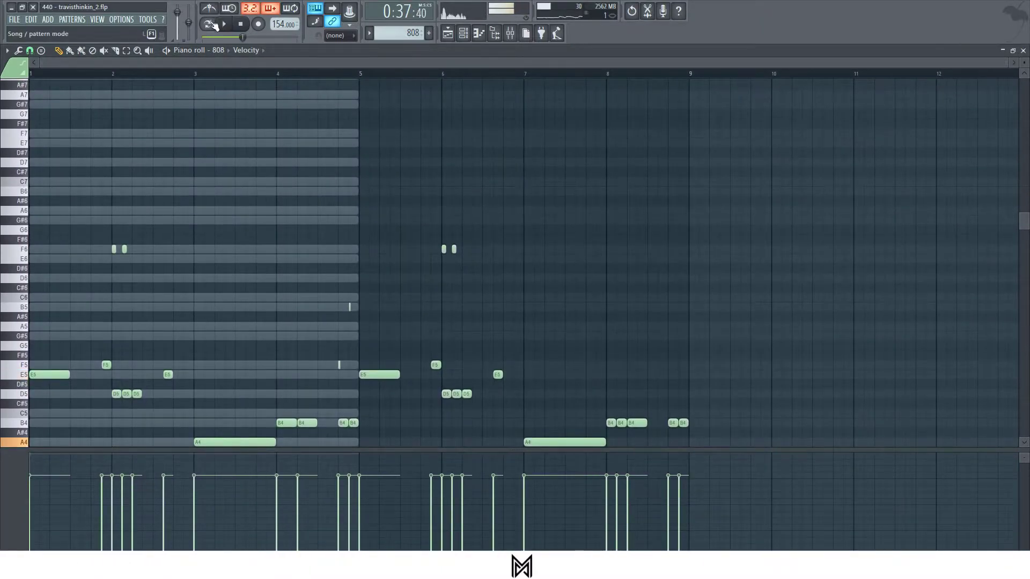
# Step: Audition the first 808 pattern alone in pattern mode, then hide the Channel rack to return to the Playlist
pyautogui.press('space')
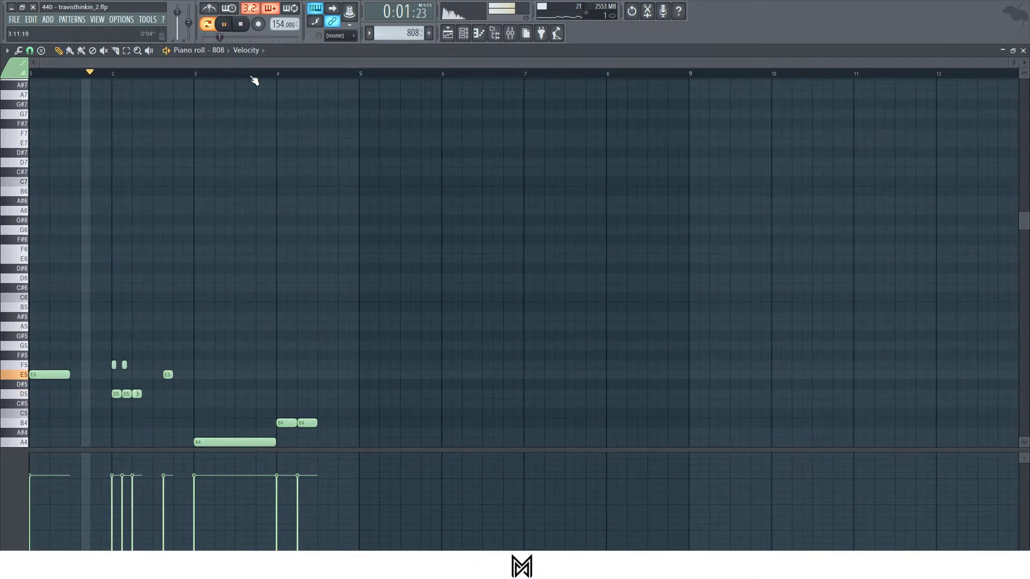
pyautogui.press('space')
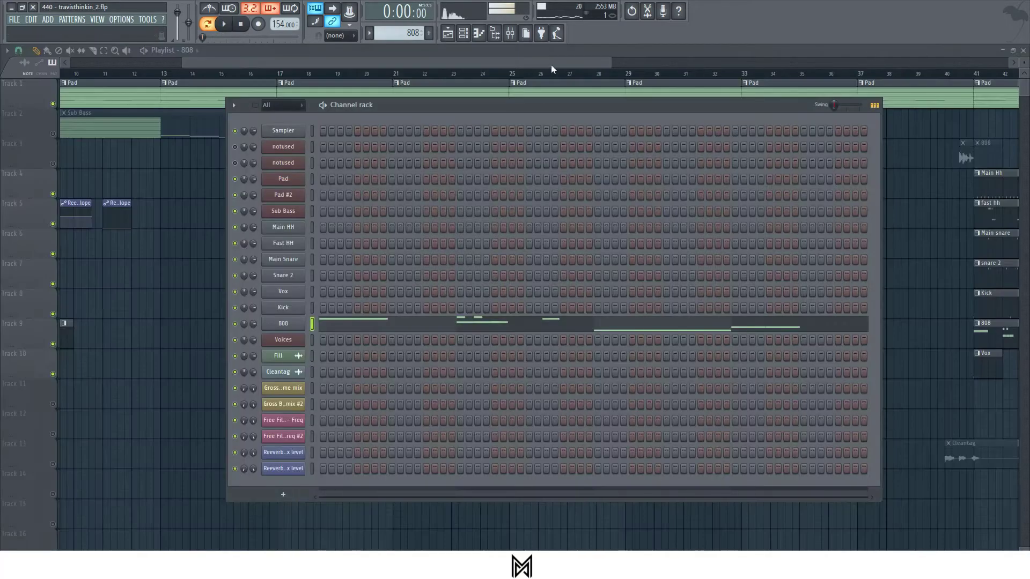
pyautogui.press('F6')
# Step: Unmute Tracks 2 and 3 in the Playlist and play the arrangement from bar 25 in song mode
pyautogui.moveTo(552, 65); pyautogui.dragTo(636, 63)
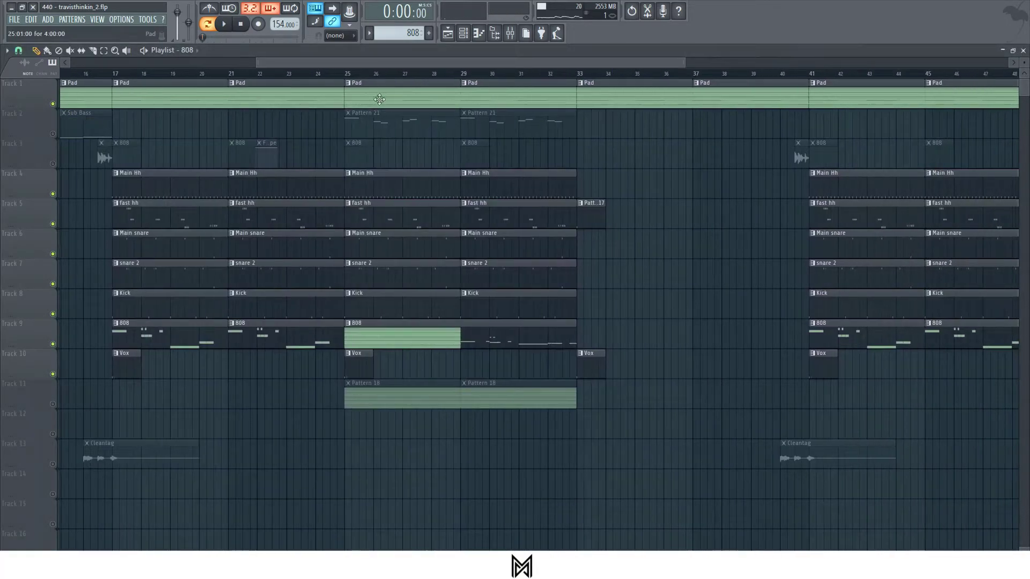
pyautogui.click(60, 135)
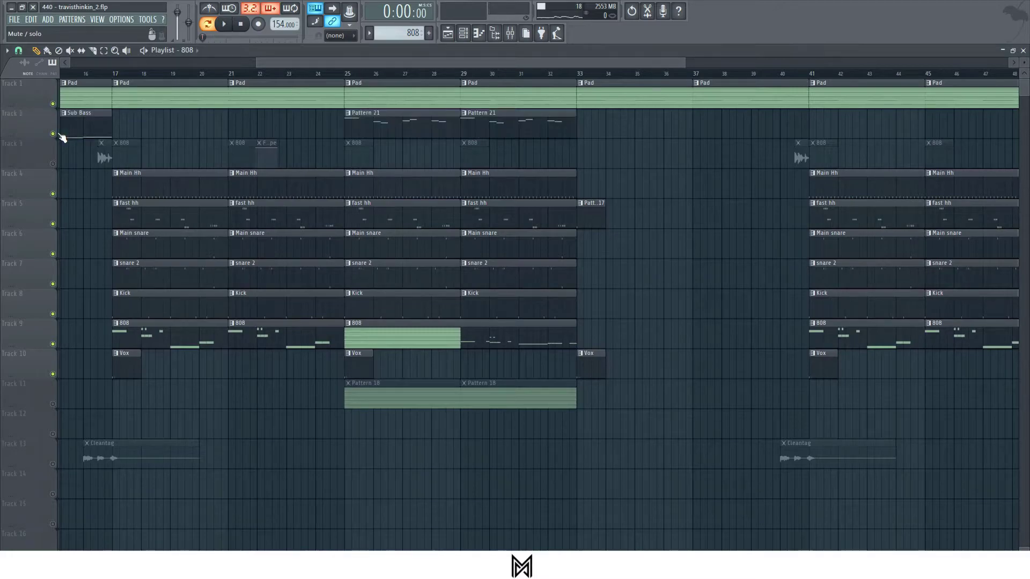
pyautogui.click(346, 73)
pyautogui.press('space')
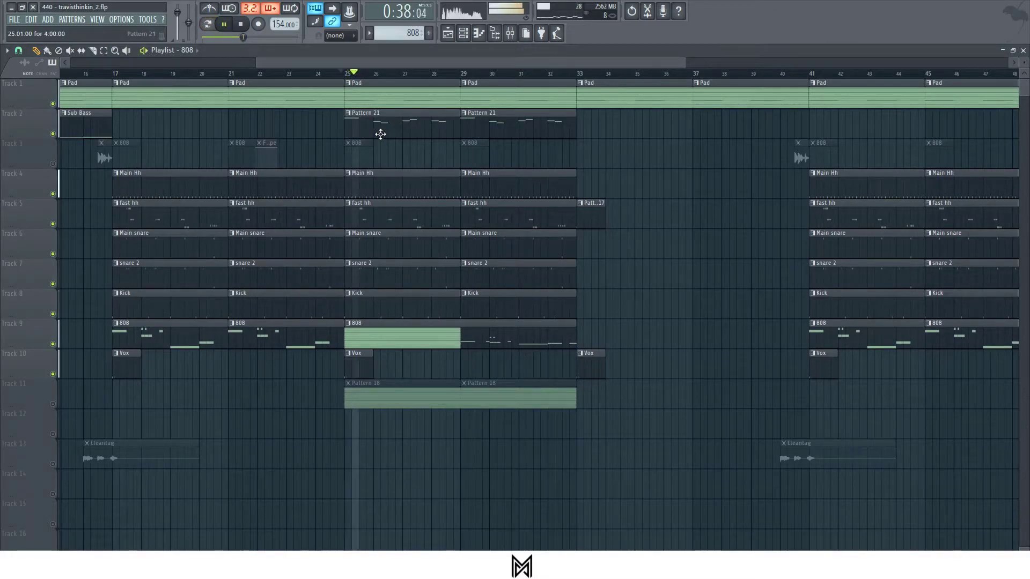
pyautogui.press('space')
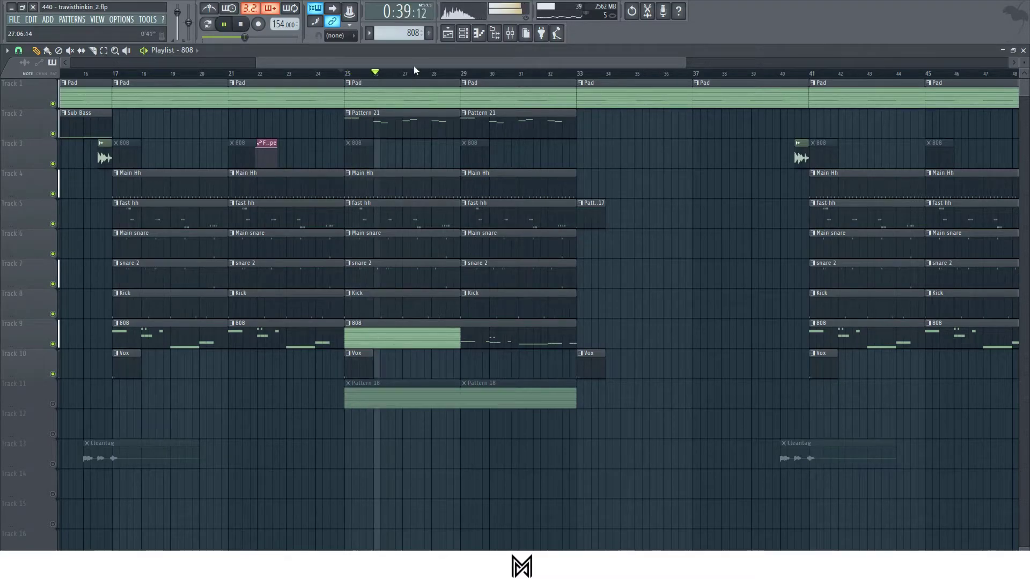
# Step: Move the Gross Beat Time mix #2 envelope clip at bar 1 from Track 11 to Track 12 and stop playback
pyautogui.moveTo(413, 65); pyautogui.dragTo(423, 63)
pyautogui.scroll(-4, 410, 76)
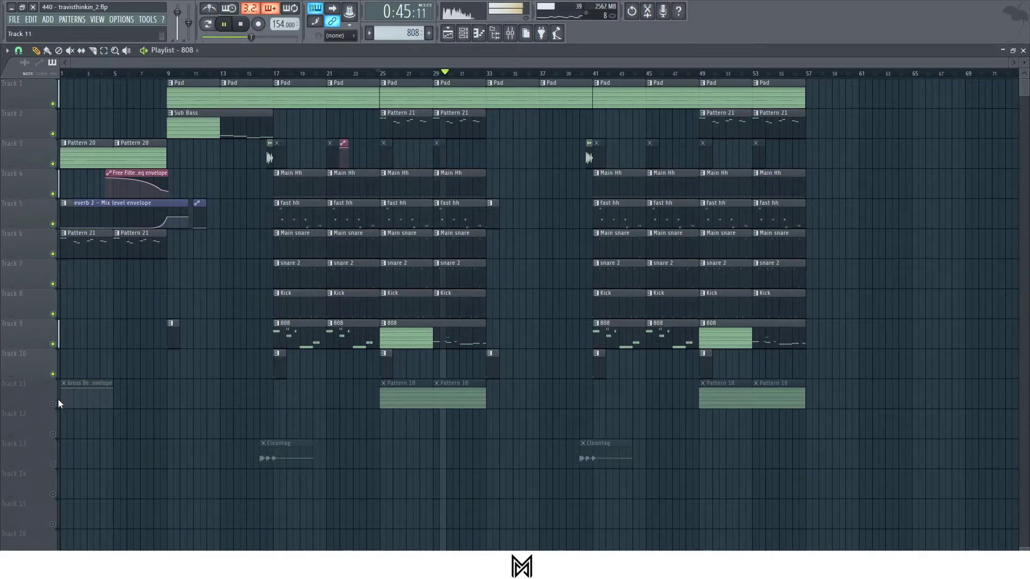
pyautogui.moveTo(92, 384); pyautogui.dragTo(88, 414)
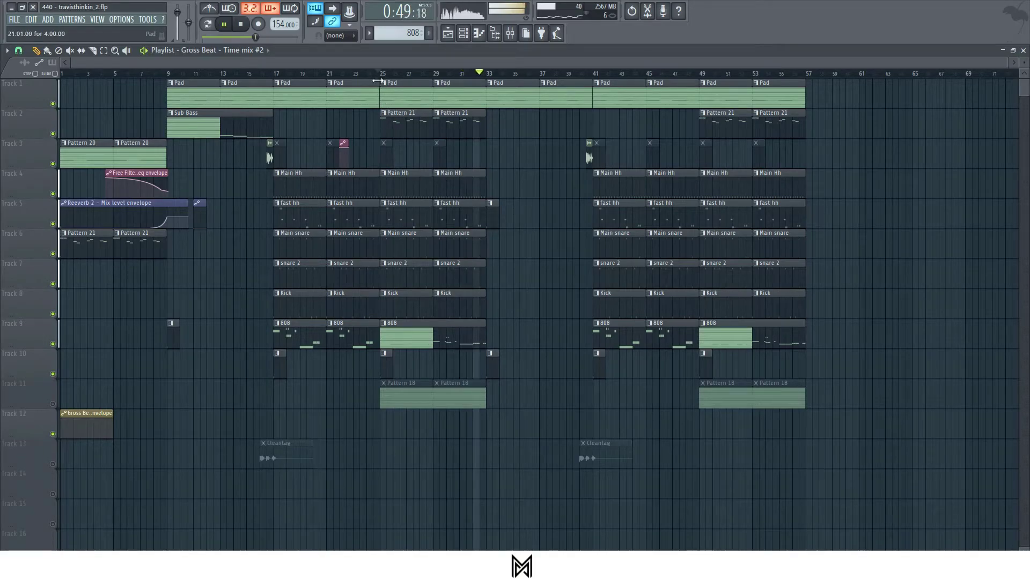
pyautogui.press('space')
# Step: Open the Pad #2 notes of Pattern 21 in the piano roll and audition the melody alone in pattern mode
pyautogui.doubleClick(405, 128)
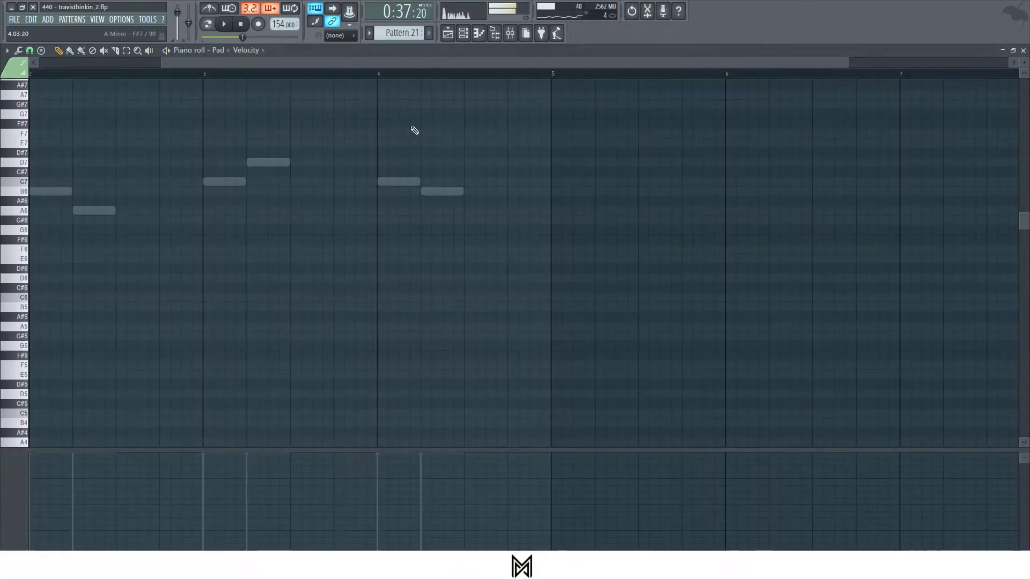
pyautogui.press('F7')
pyautogui.press('F6')
pyautogui.click(366, 200)
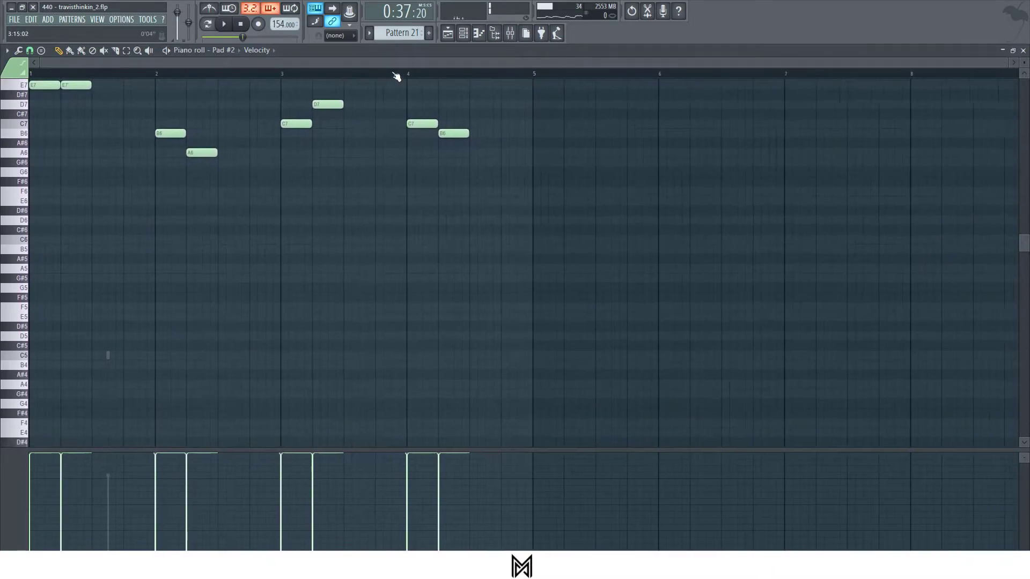
pyautogui.click(213, 27)
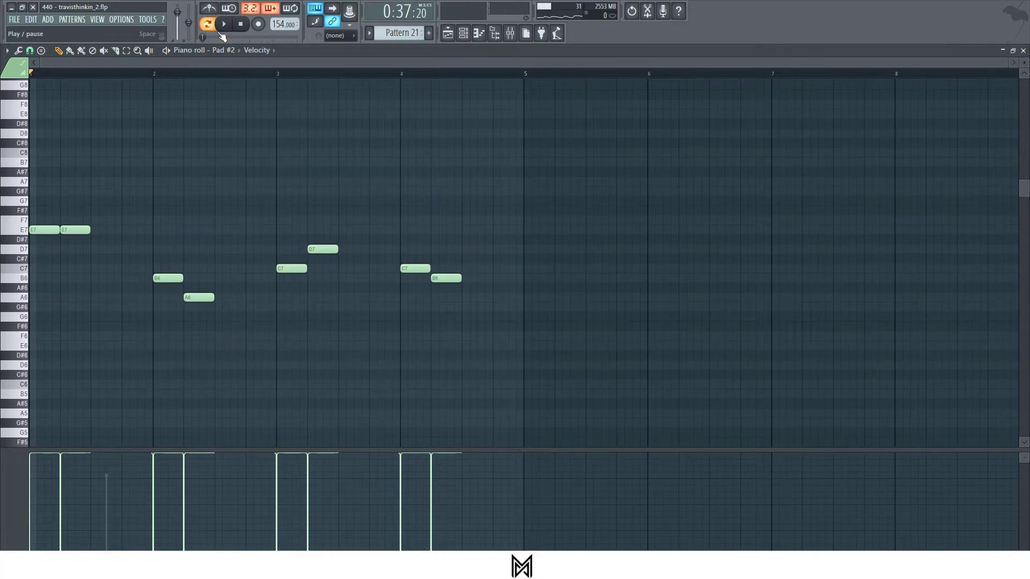
pyautogui.press('space')
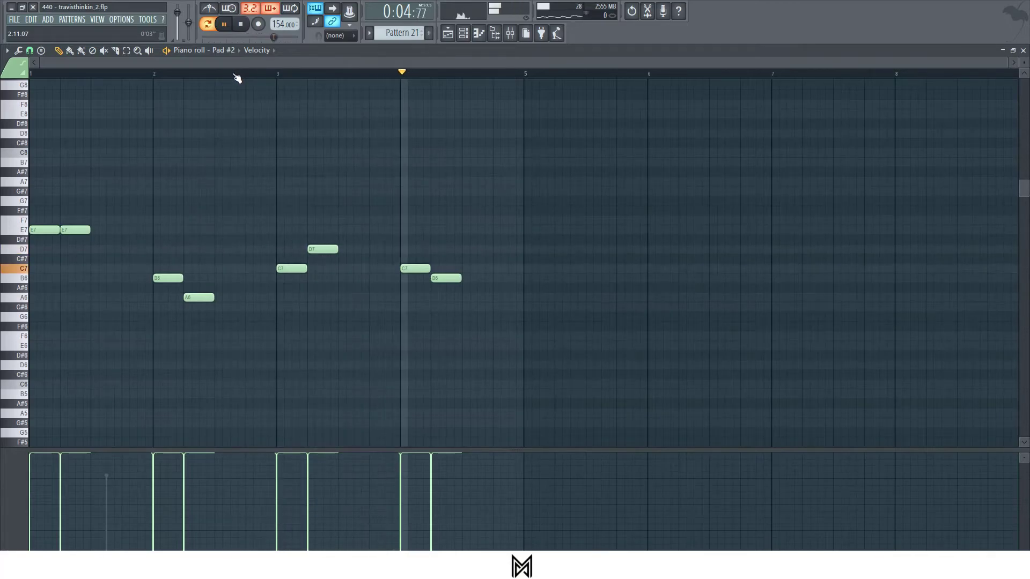
pyautogui.press('space')
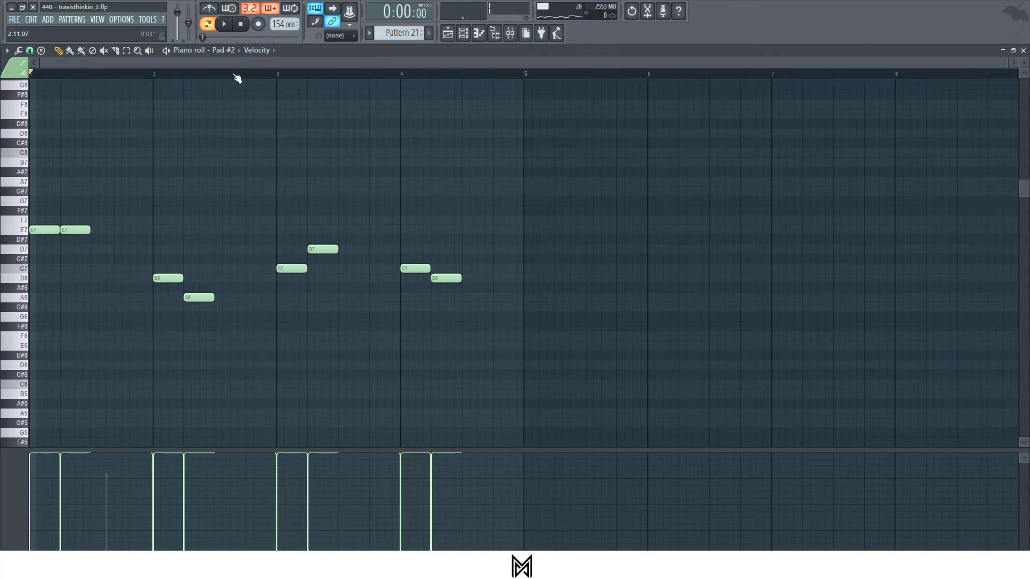
# Step: Return to the Playlist, solo Track 1, add Track 2 and play the arrangement from bar 25 in song mode
pyautogui.click(1014, 51)
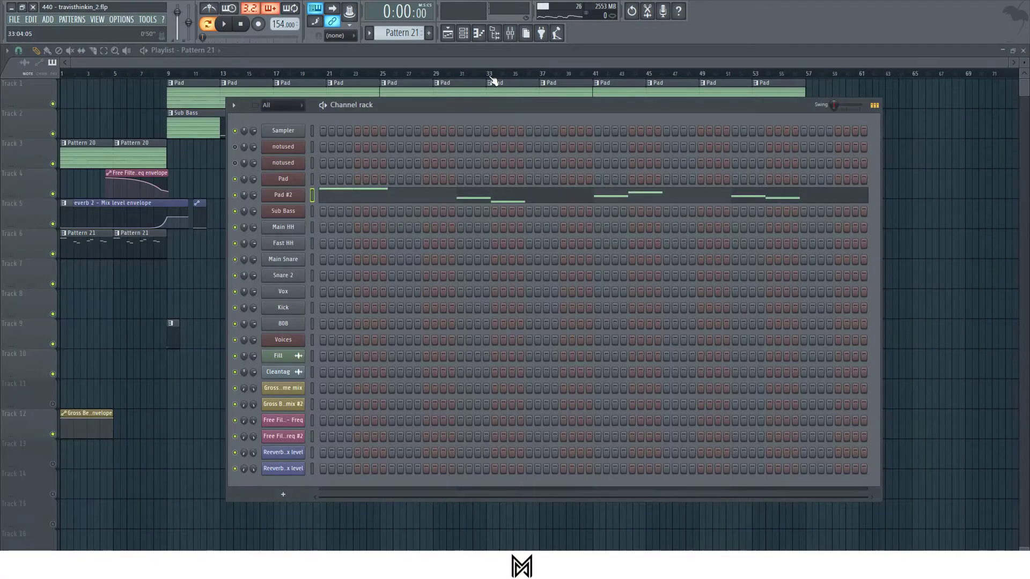
pyautogui.press('F6')
pyautogui.rightClick(53, 104)
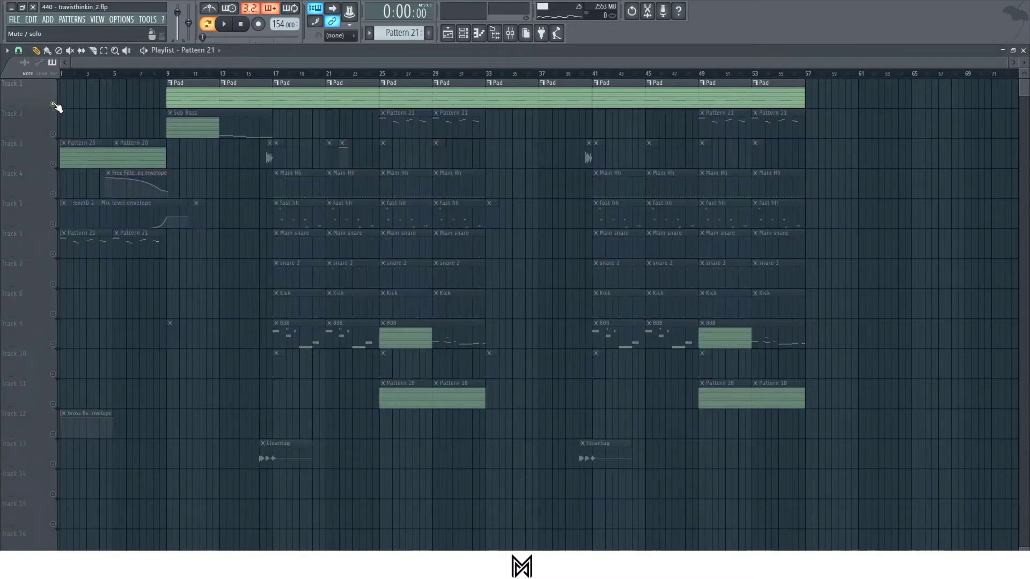
pyautogui.click(54, 134)
pyautogui.click(381, 73)
pyautogui.press('space')
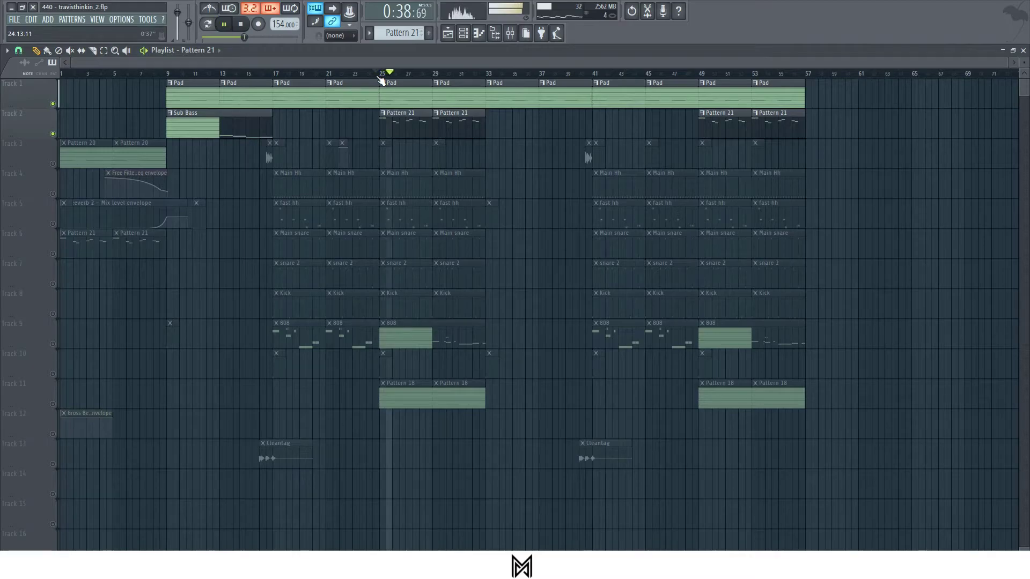
# Step: Unmute the Main Hh and fast hh tracks and Track 3 while listening to the pads and Pattern 21
pyautogui.click(54, 194)
pyautogui.click(53, 224)
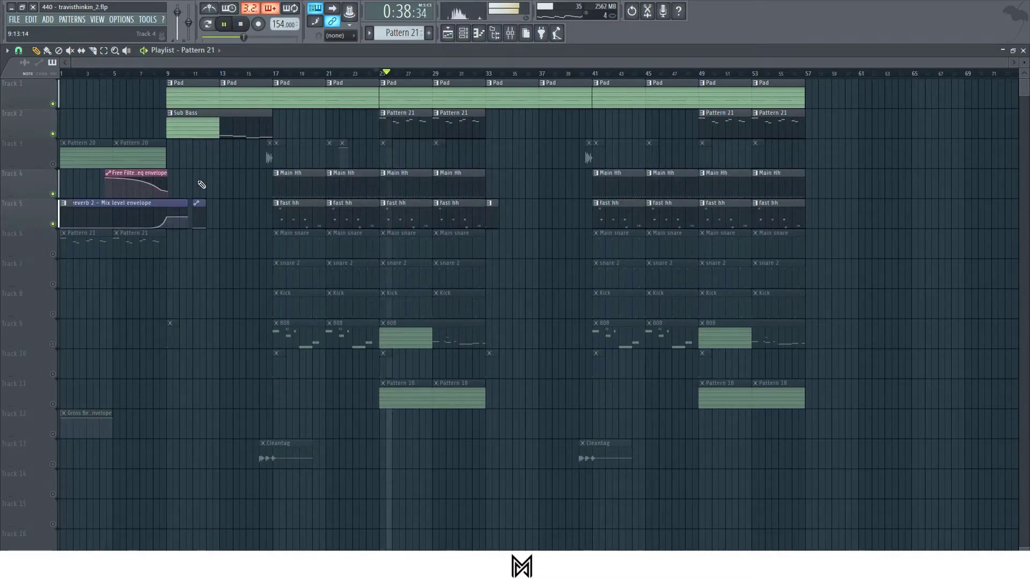
pyautogui.click(53, 164)
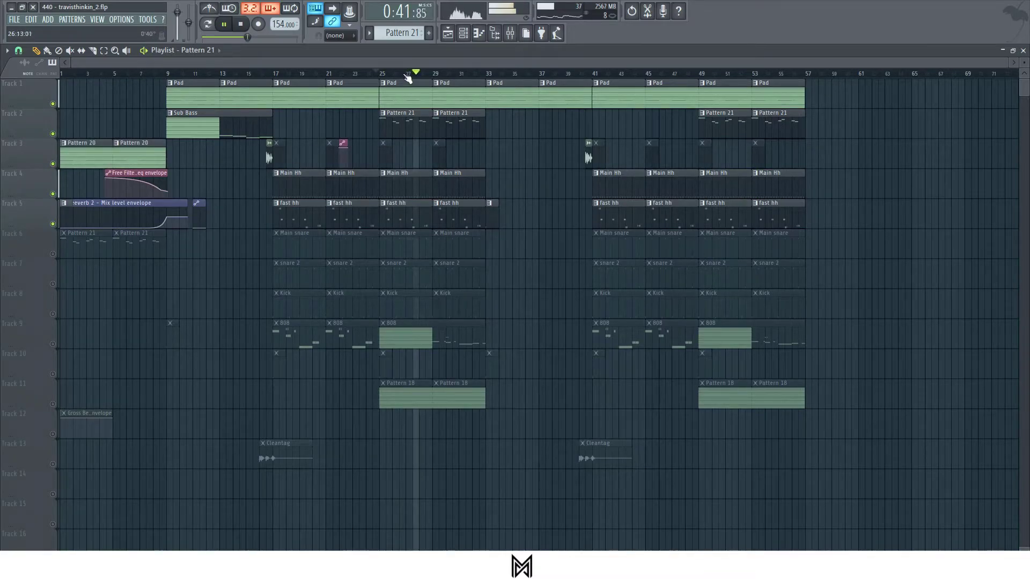
pyautogui.scroll(3, 408, 76)
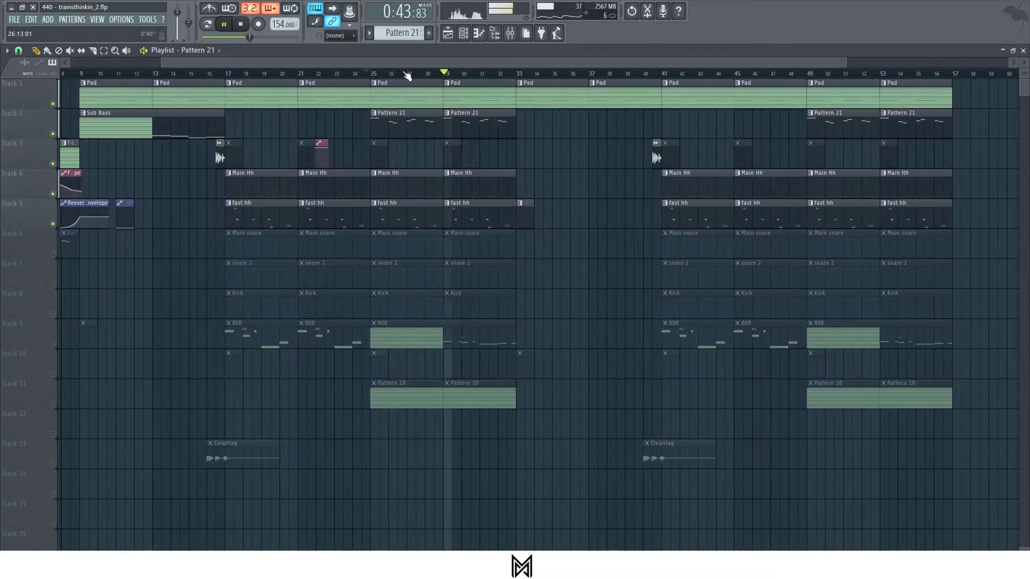
# Step: Stop playback, unmute Track 11 with the Pattern 18 clips and play the section from bar 25 again
pyautogui.press('space')
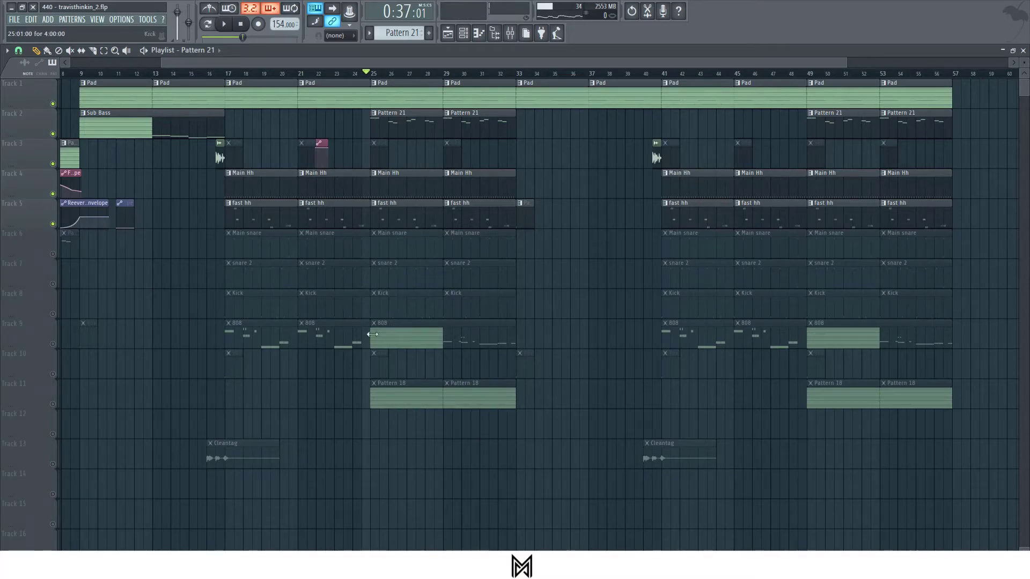
pyautogui.click(53, 405)
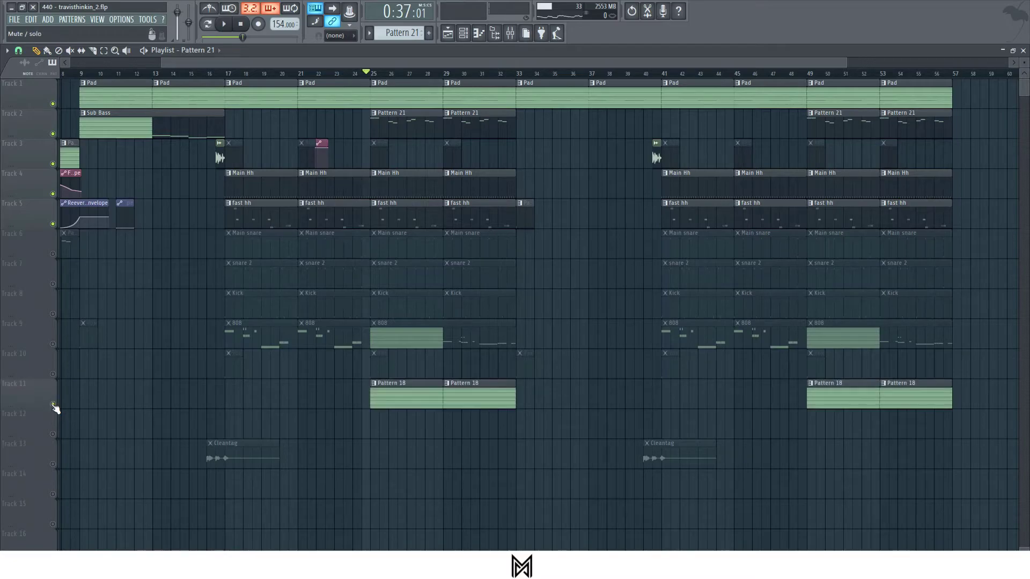
pyautogui.press('space')
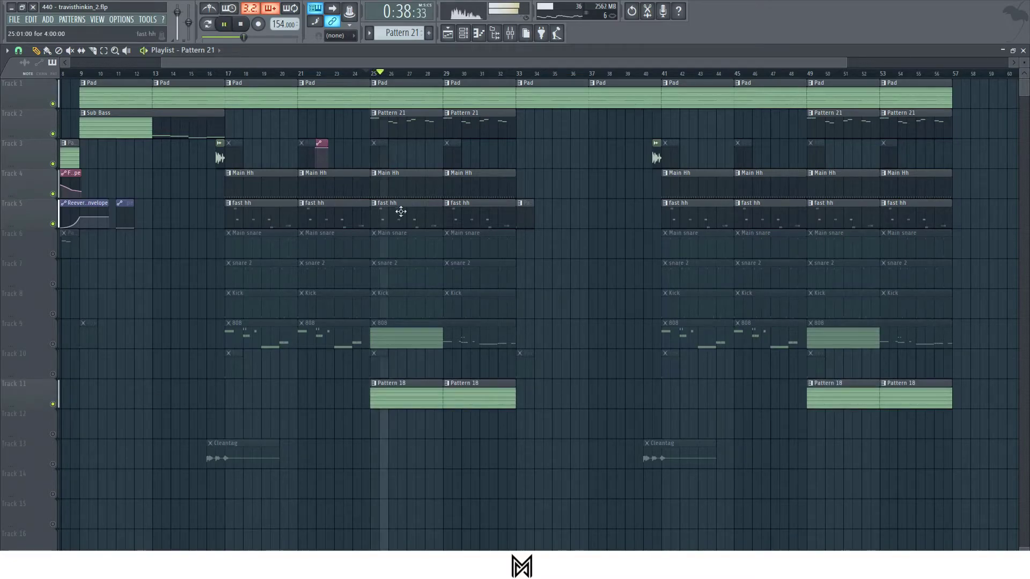
# Step: Open Pattern 18 to examine its notes and channels, stop playback and switch to pattern mode
pyautogui.doubleClick(396, 396)
pyautogui.scroll(-2, 685, 73)
pyautogui.press('F6')
pyautogui.press('space')
pyautogui.click(211, 25)
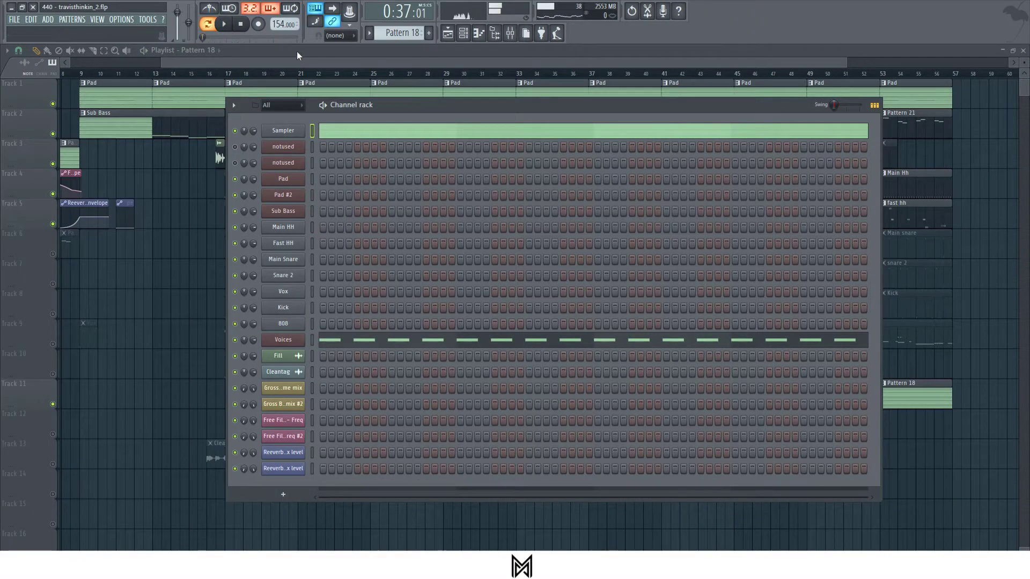
# Step: Examine the effect chain on the Voices mixer track while auditioning Pattern 18 alone
pyautogui.click(510, 33)
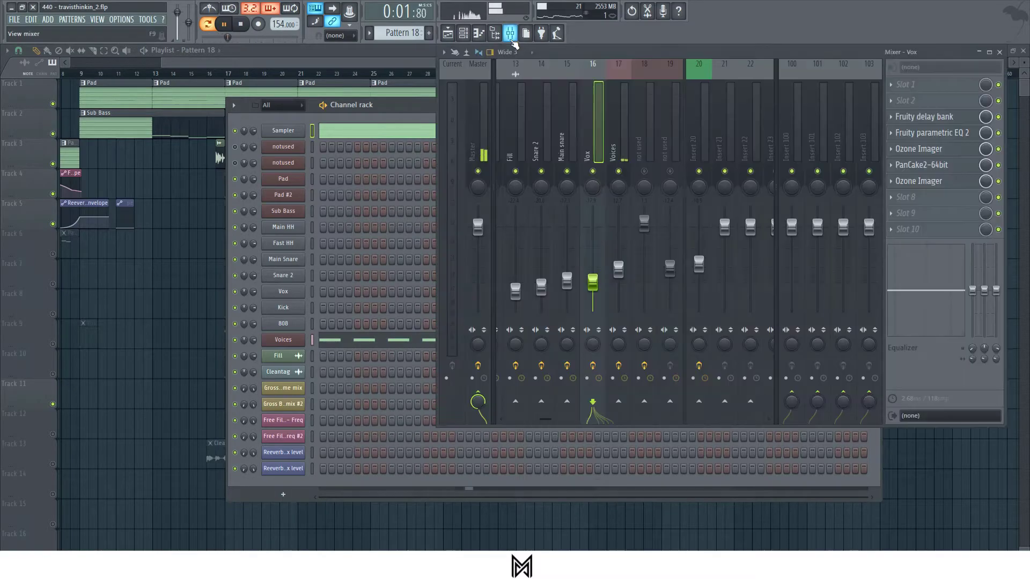
pyautogui.click(622, 128)
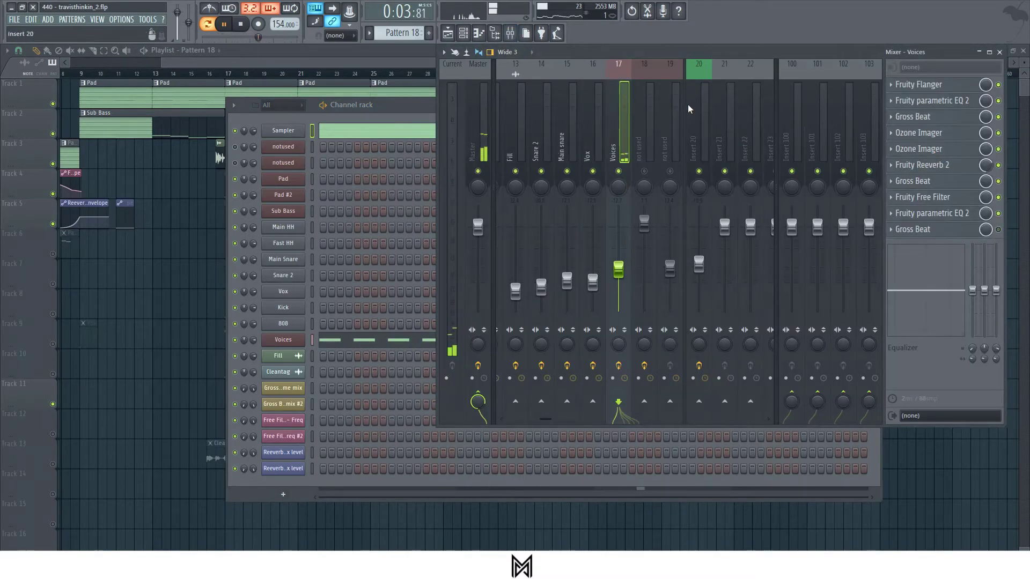
pyautogui.press('space')
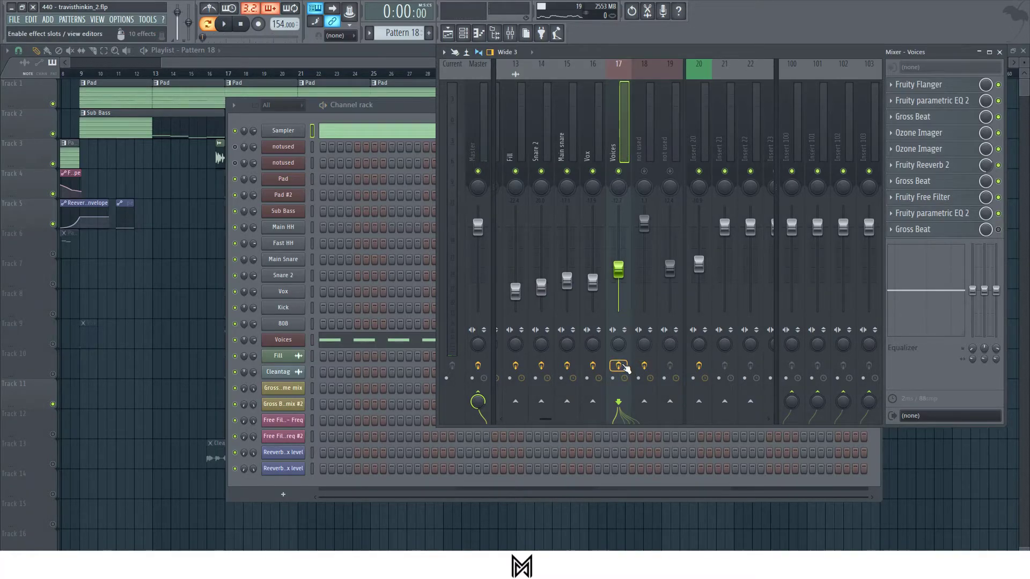
pyautogui.press('space')
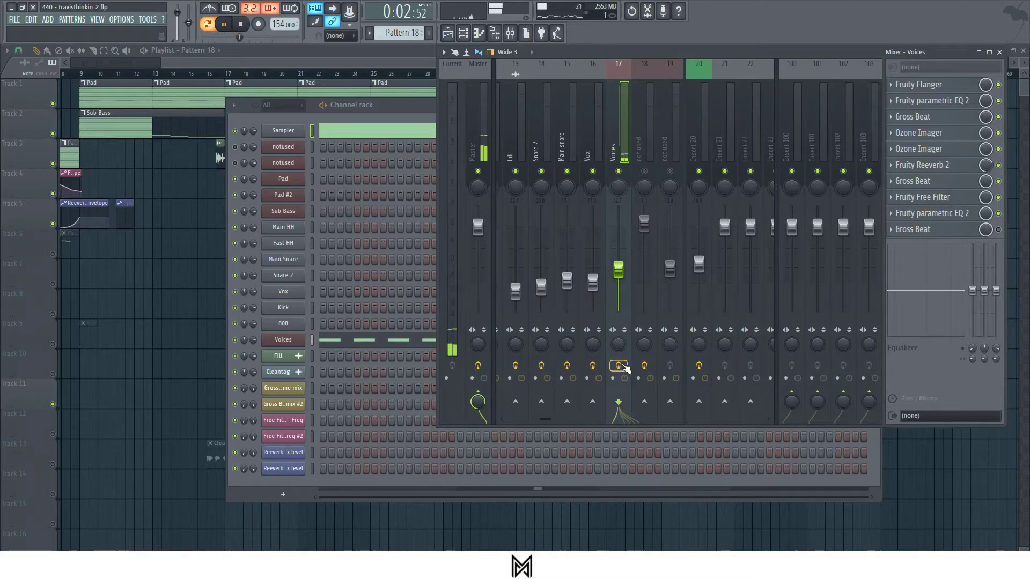
# Step: Return to the Playlist and play the arrangement from bar 25 in song mode with Pattern 18 included
pyautogui.press('F5')
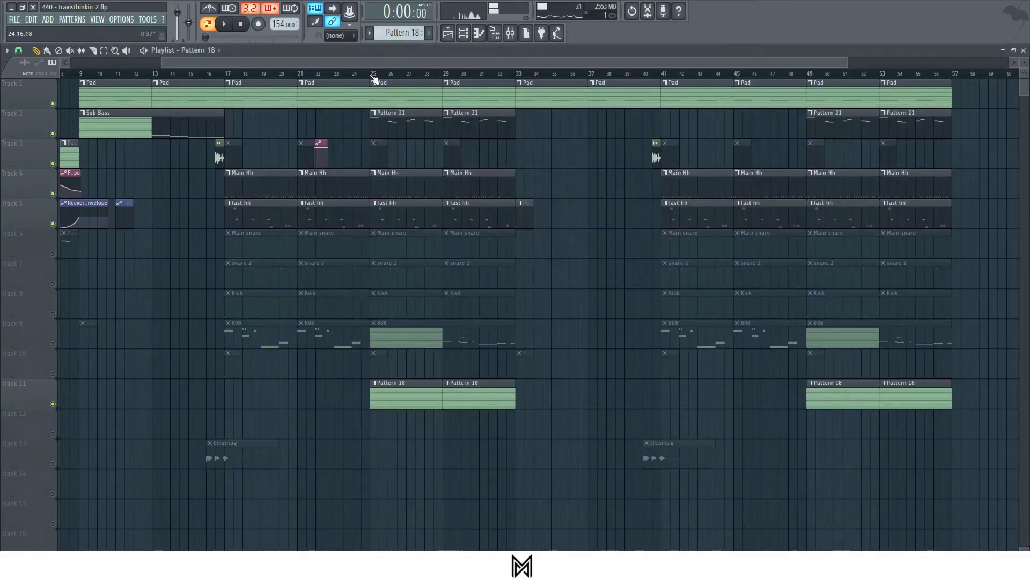
pyautogui.click(375, 75)
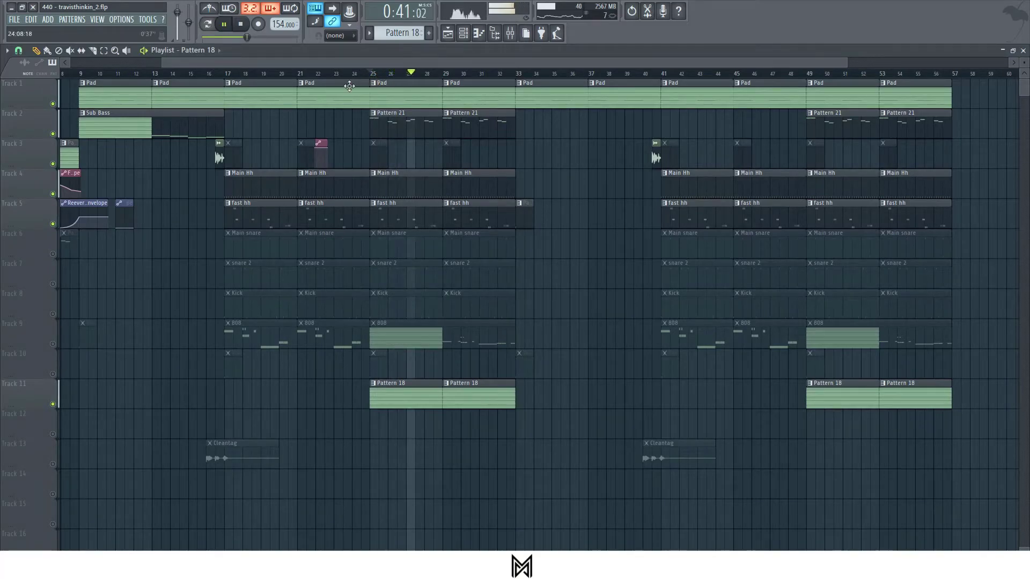
pyautogui.press('space')
# Step: Unmute all remaining Playlist tracks and play the full arrangement from bar 25
pyautogui.keyDown('ctrl'); pyautogui.click(53, 253); pyautogui.keyUp('ctrl')
pyautogui.keyDown('ctrl'); pyautogui.click(53, 253); pyautogui.keyUp('ctrl')
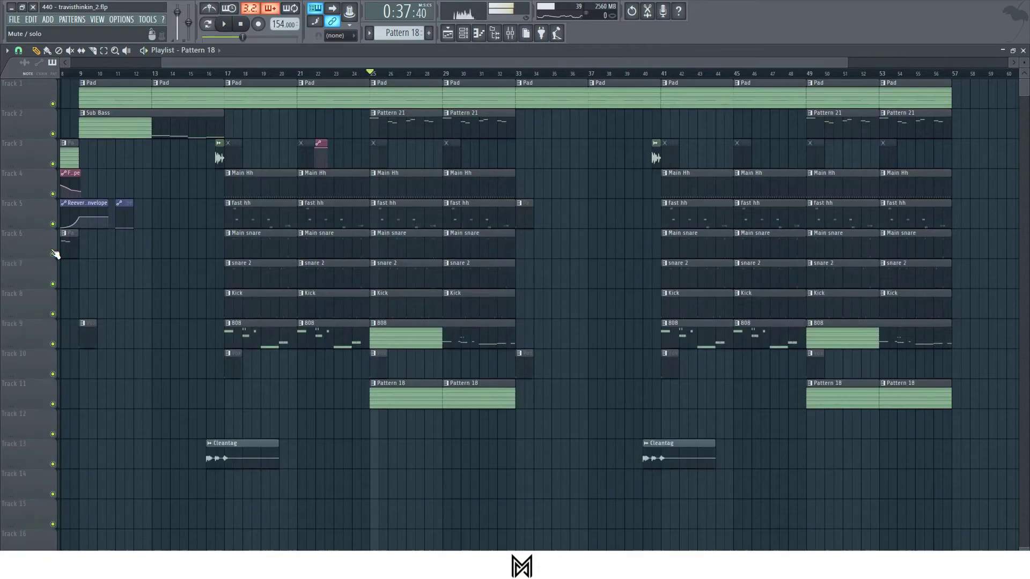
pyautogui.press('space')
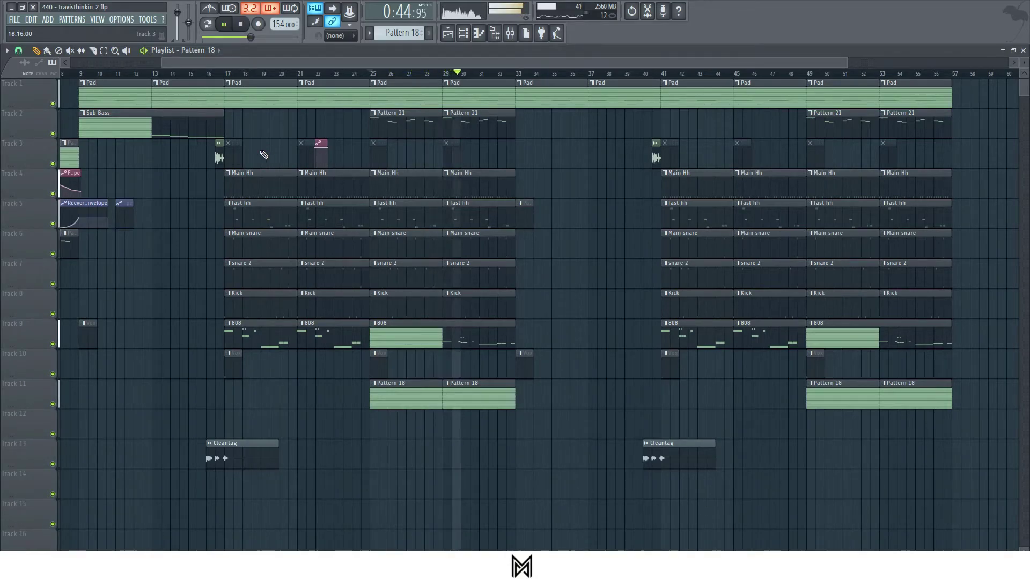
pyautogui.scroll(-4, 519, 78)
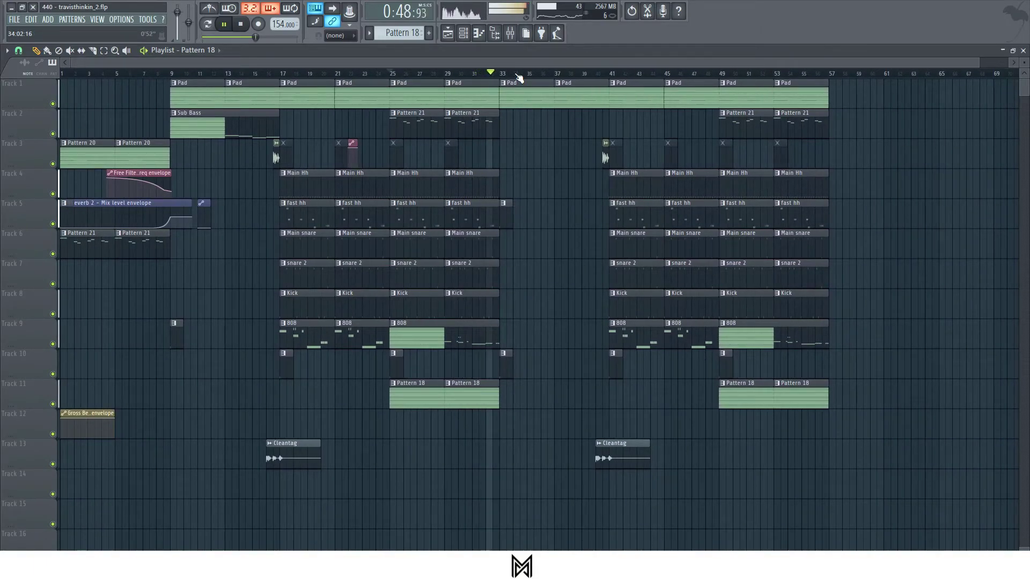
# Step: Stop playback, set the playback position to bar 1 and look over the intro clips in the Playlist
pyautogui.press('space')
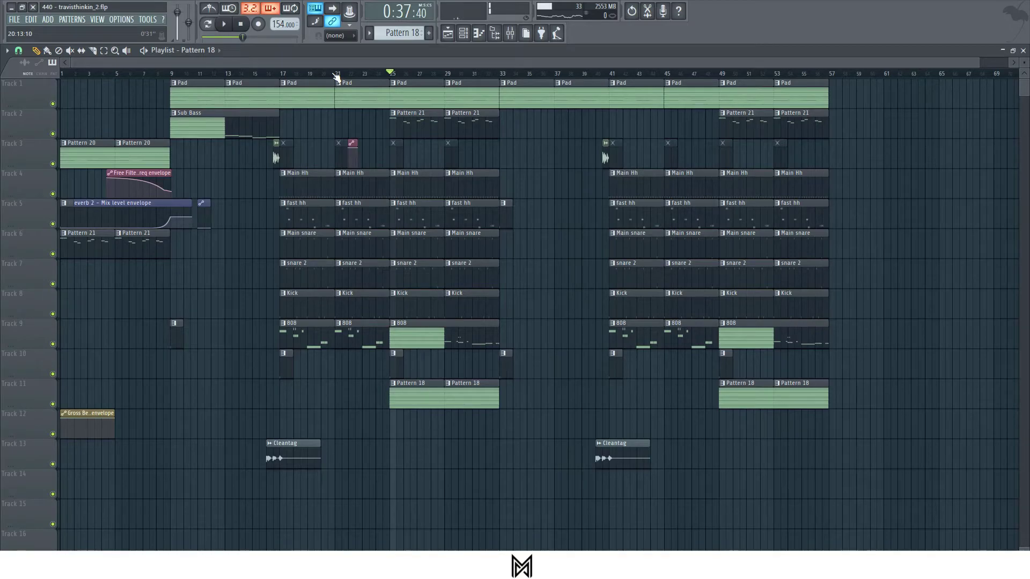
pyautogui.click(63, 71)
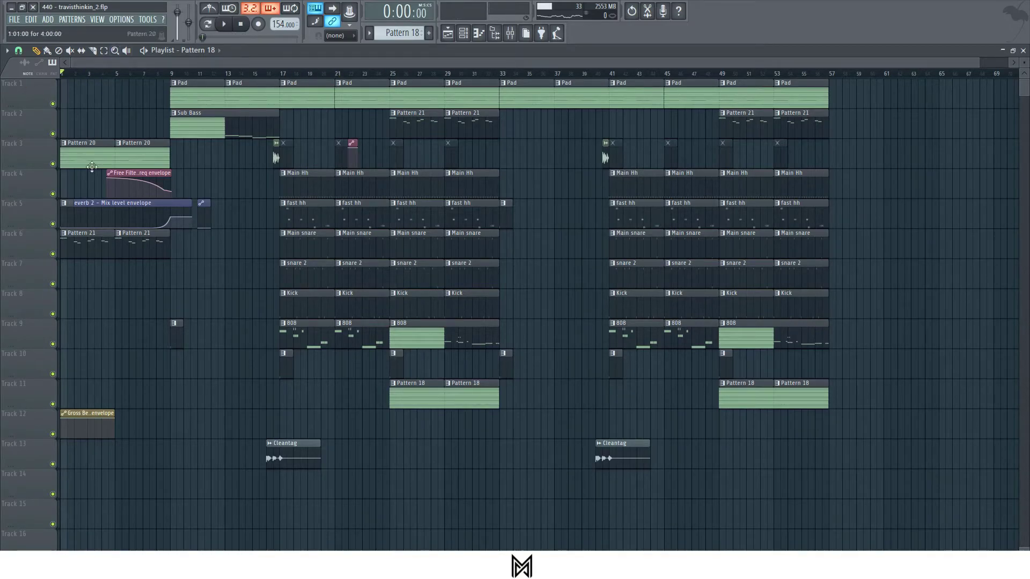
pyautogui.scroll(5, 86, 78)
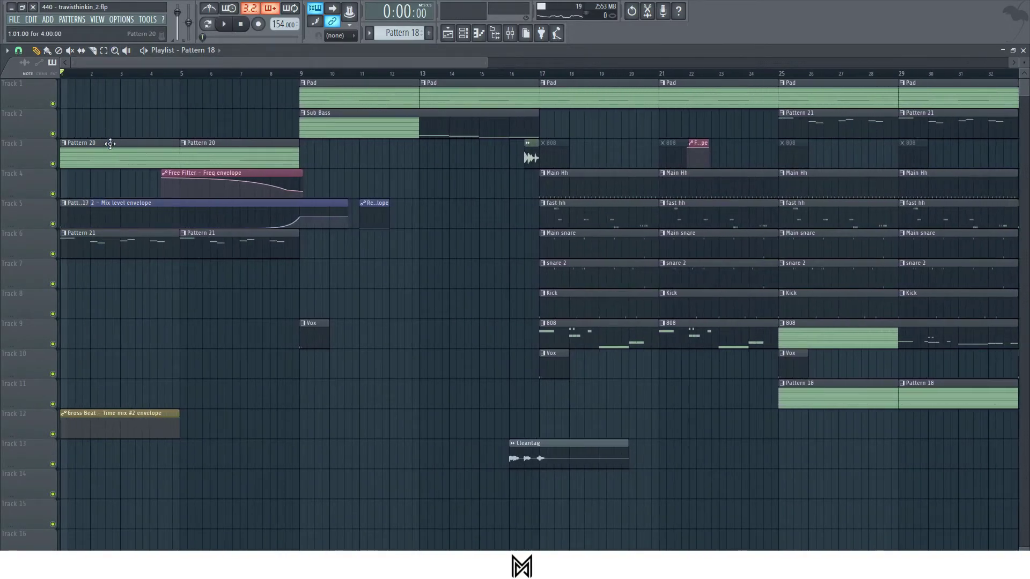
# Step: Open the Pad channel's notes from Pattern 20 in the Piano roll and audition the pattern
pyautogui.doubleClick(111, 142)
pyautogui.click(1023, 51)
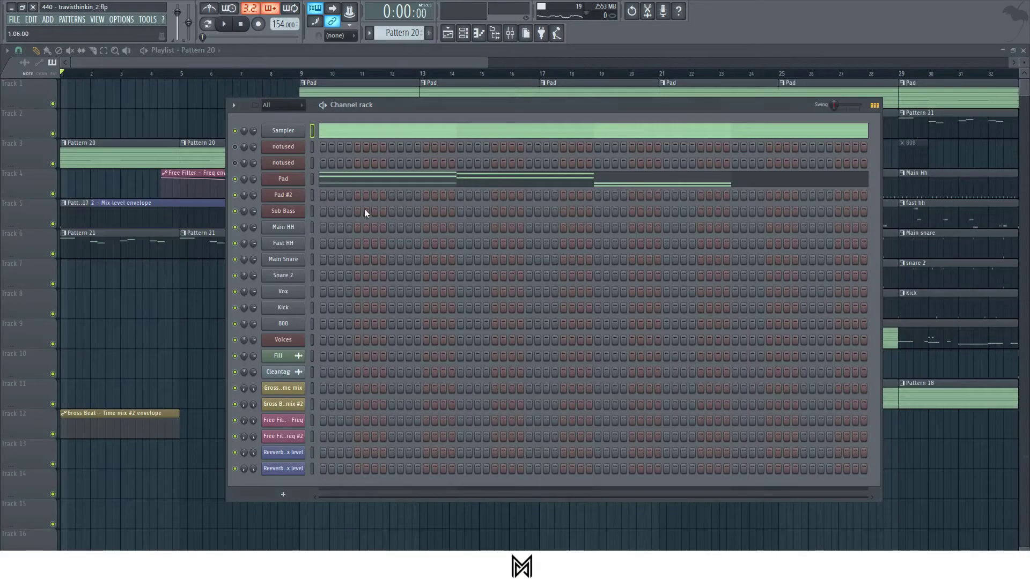
pyautogui.click(363, 214)
pyautogui.scroll(-3, 229, 73)
pyautogui.press('space')
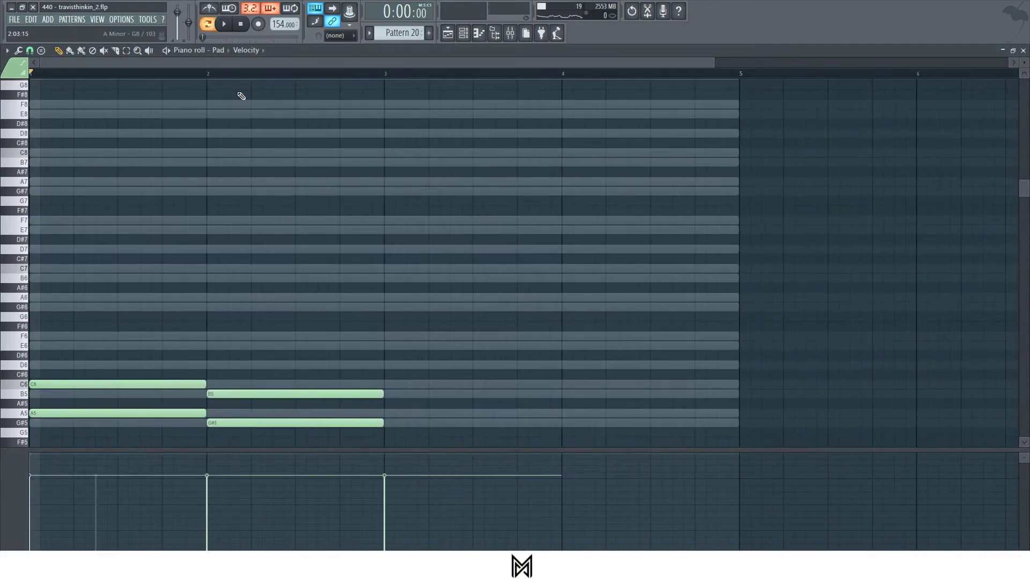
pyautogui.scroll(-5, 252, 123)
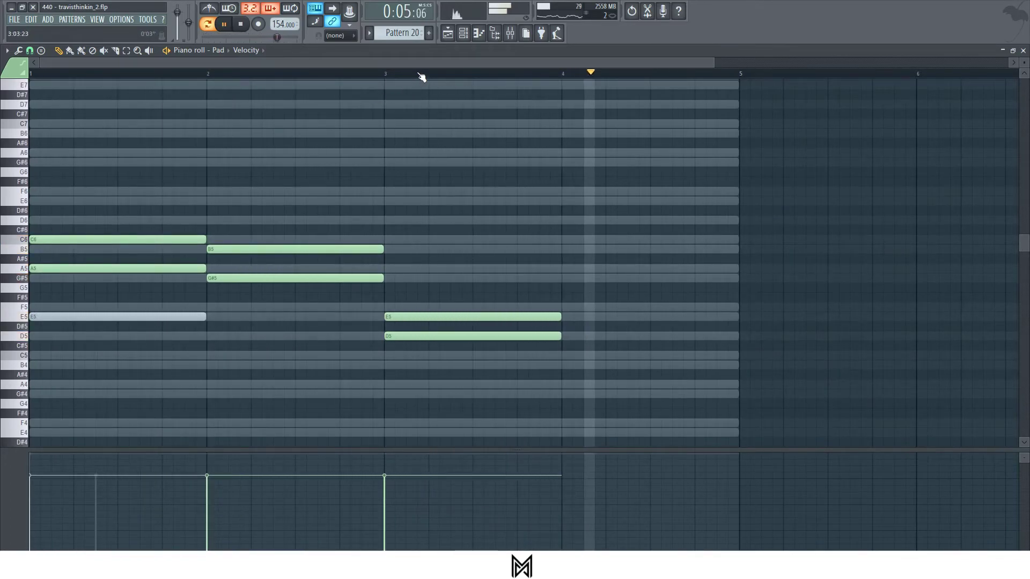
pyautogui.scroll(-3, 421, 76)
pyautogui.press('space')
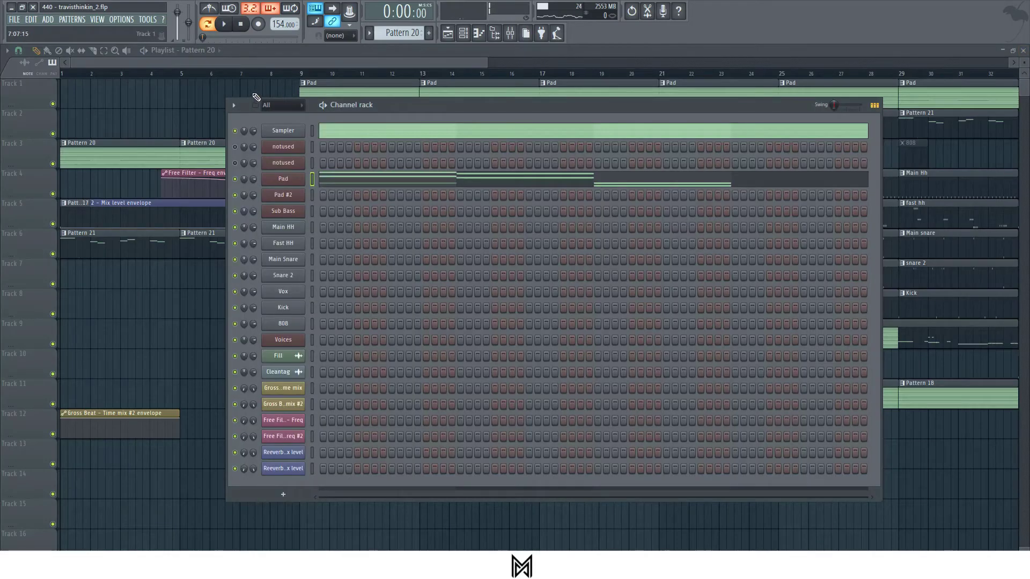
# Step: Audition Track 6 with Pattern 21 in solo, restore the other tracks and play the full intro
pyautogui.click(273, 74)
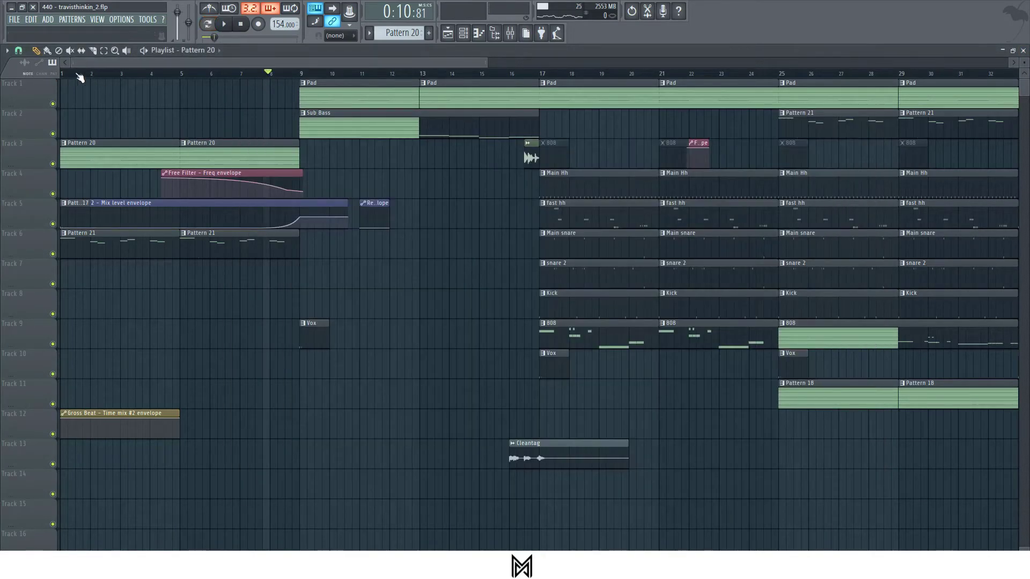
pyautogui.rightClick(52, 254)
pyautogui.press('space')
pyautogui.press('space')
pyautogui.rightClick(54, 254)
pyautogui.press('space')
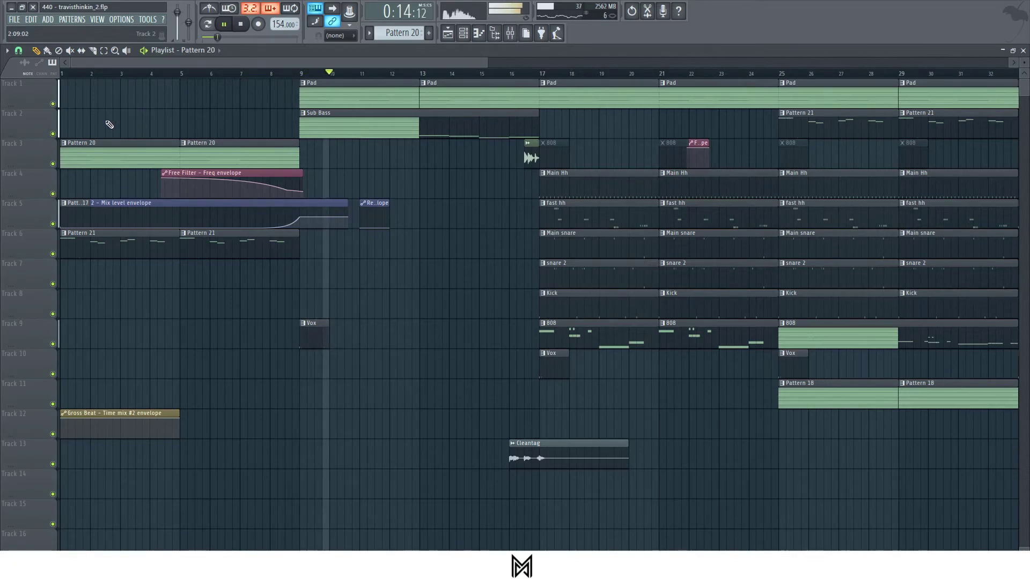
pyautogui.press('space')
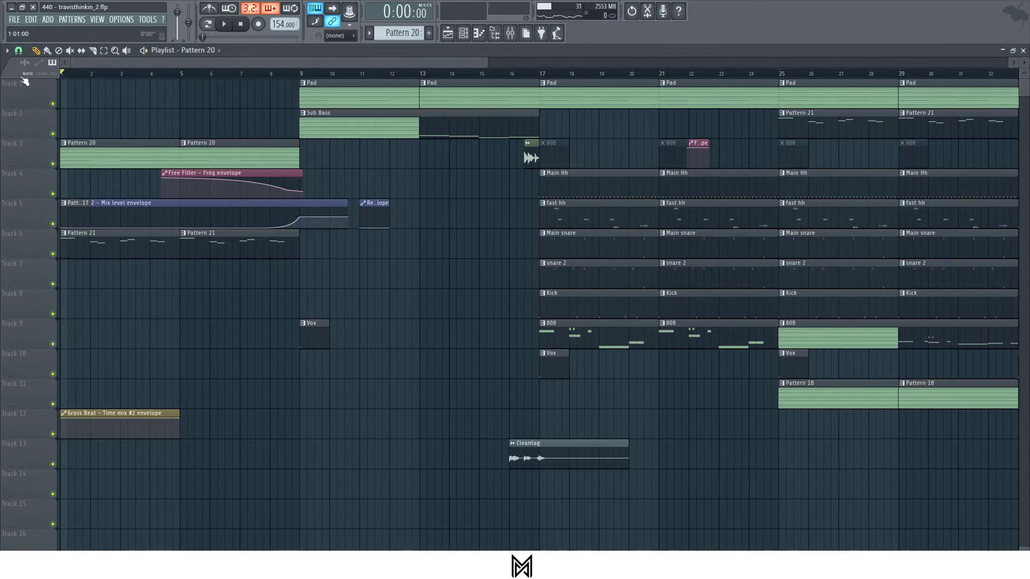
# Step: Play the intro from bar 5 with Tracks 1 to 3 muted, and unmute those tracks
pyautogui.moveTo(304, 76); pyautogui.dragTo(391, 75)
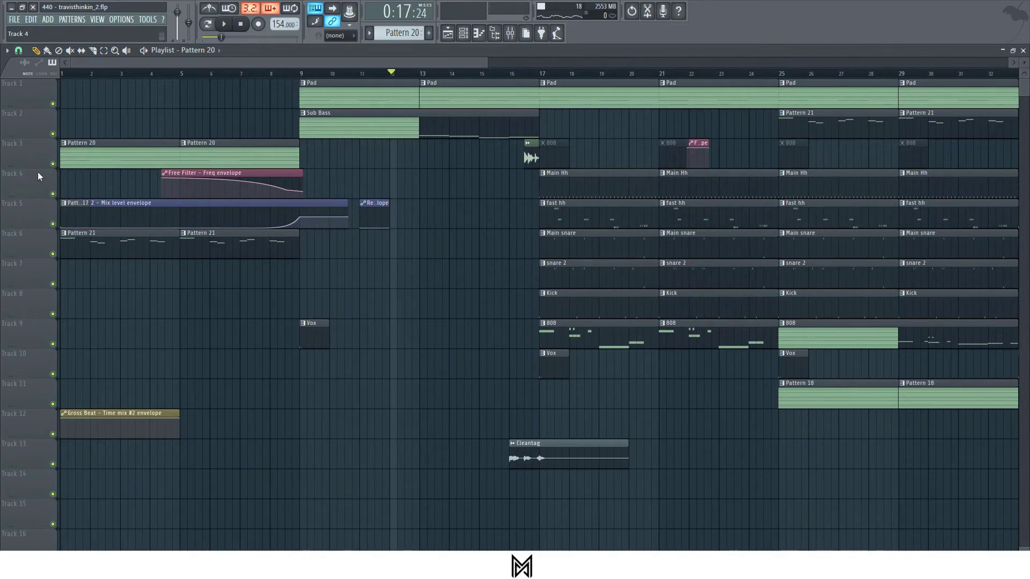
pyautogui.click(53, 164)
pyautogui.click(52, 134)
pyautogui.click(52, 104)
pyautogui.moveTo(270, 76); pyautogui.dragTo(179, 76)
pyautogui.press('space')
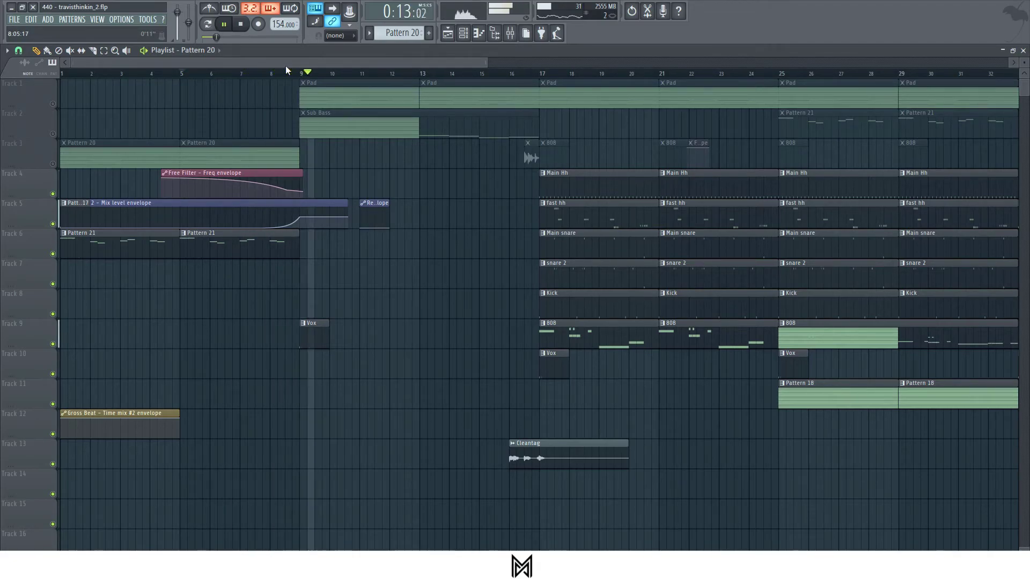
pyautogui.press('space')
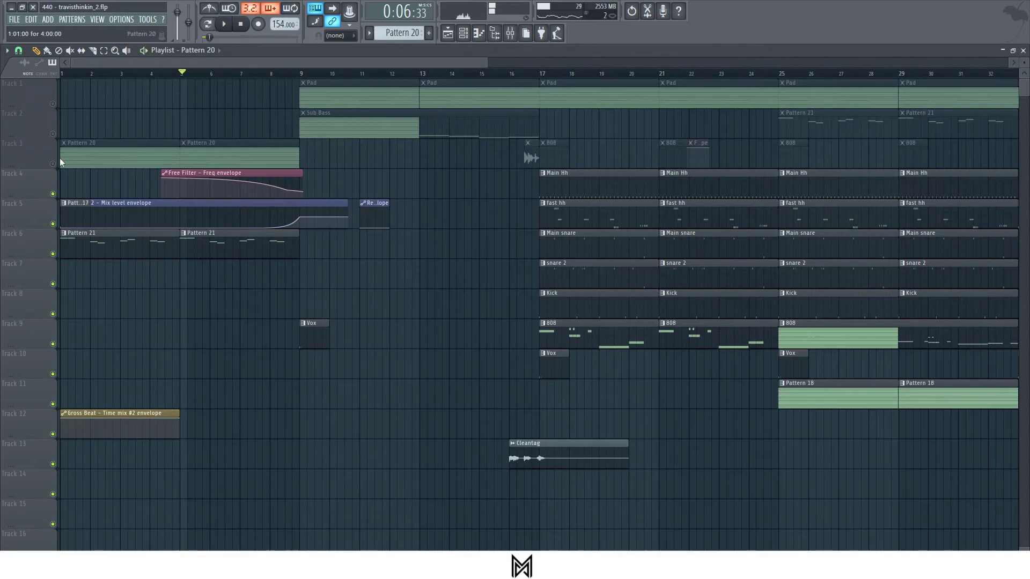
pyautogui.rightClick(54, 163)
pyautogui.rightClick(54, 164)
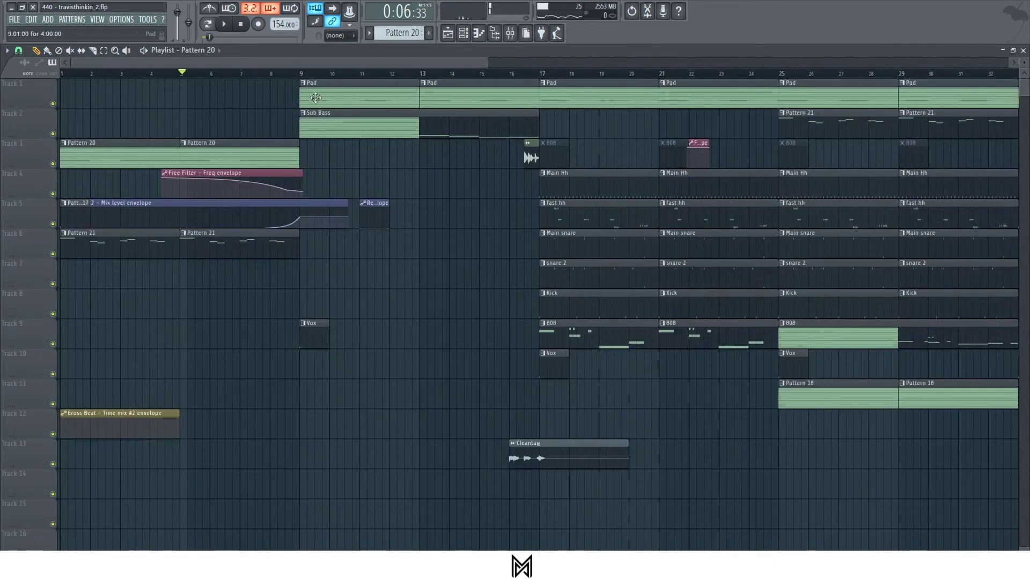
# Step: Play from bar 5 while briefly muting the Free Filter envelope on Track 4 and the reverb mix envelope on Track 5
pyautogui.click(310, 74)
pyautogui.moveTo(300, 75); pyautogui.dragTo(189, 66)
pyautogui.press('space')
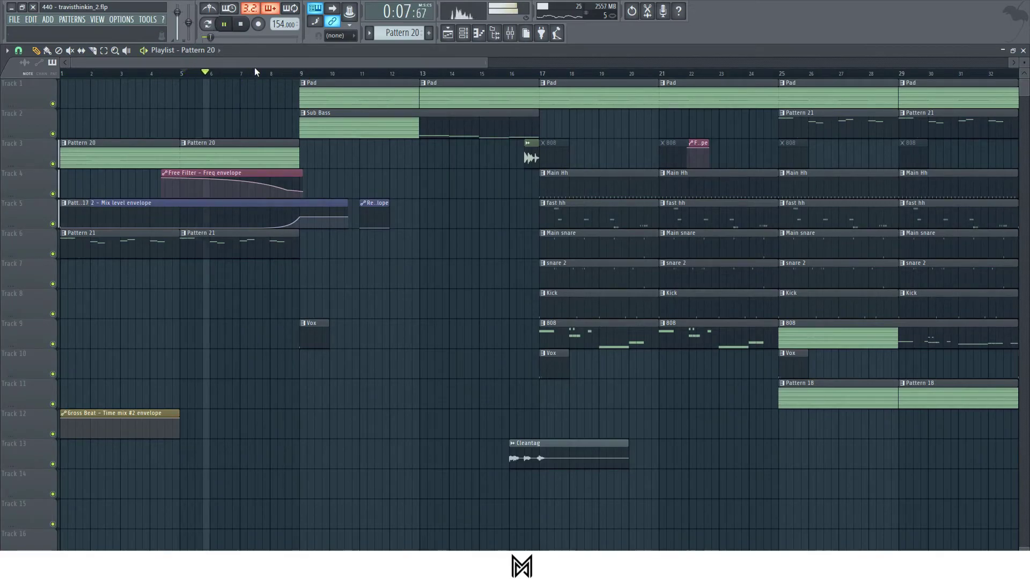
pyautogui.click(53, 194)
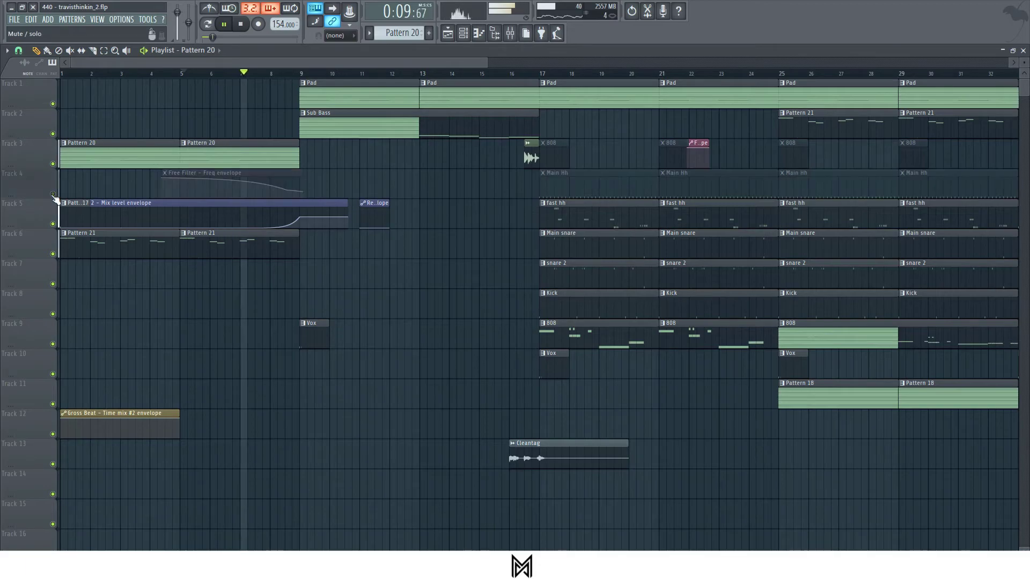
pyautogui.click(52, 223)
pyautogui.click(53, 223)
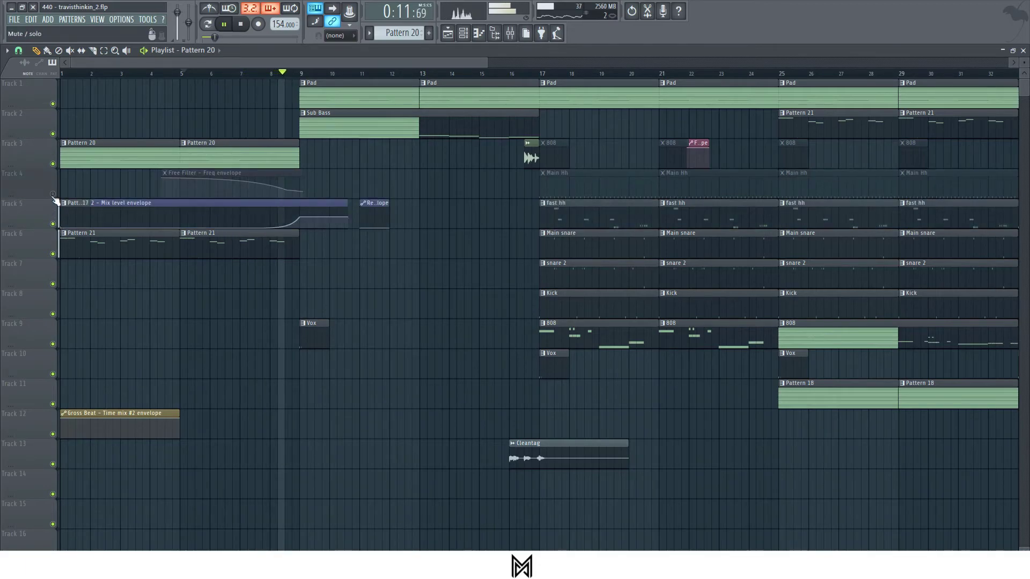
pyautogui.click(53, 194)
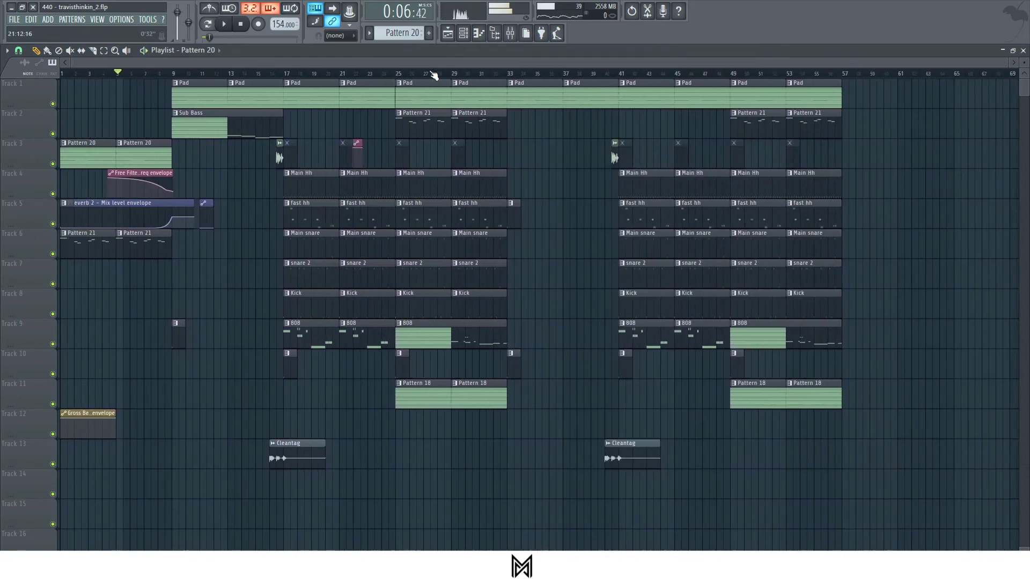
# Step: Mute the Cleantag, Pad and Sub Bass clips around bar 16 and audition the Fill clip leading into bar 17
pyautogui.scroll(-1, 579, 79)
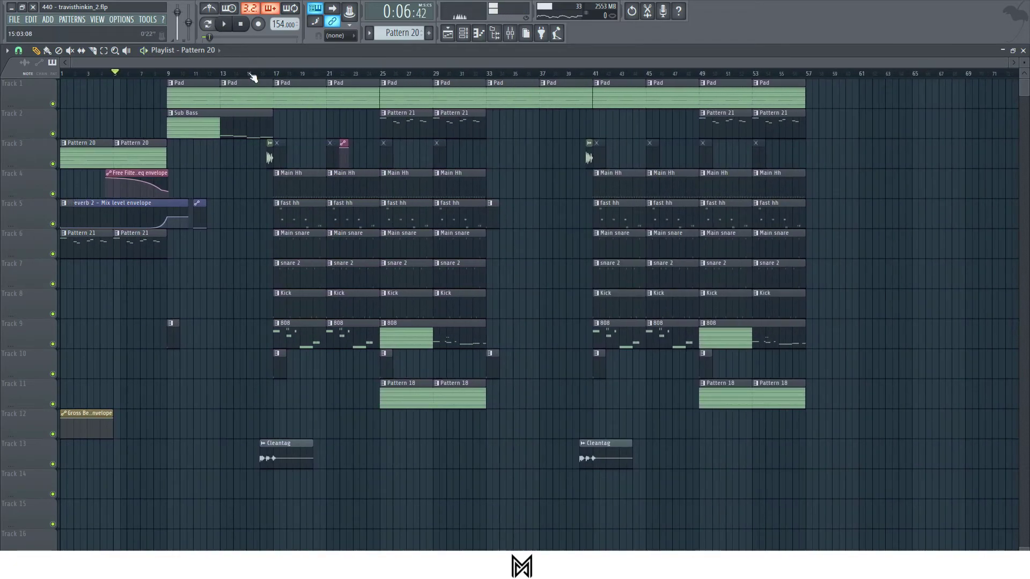
pyautogui.scroll(3, 265, 78)
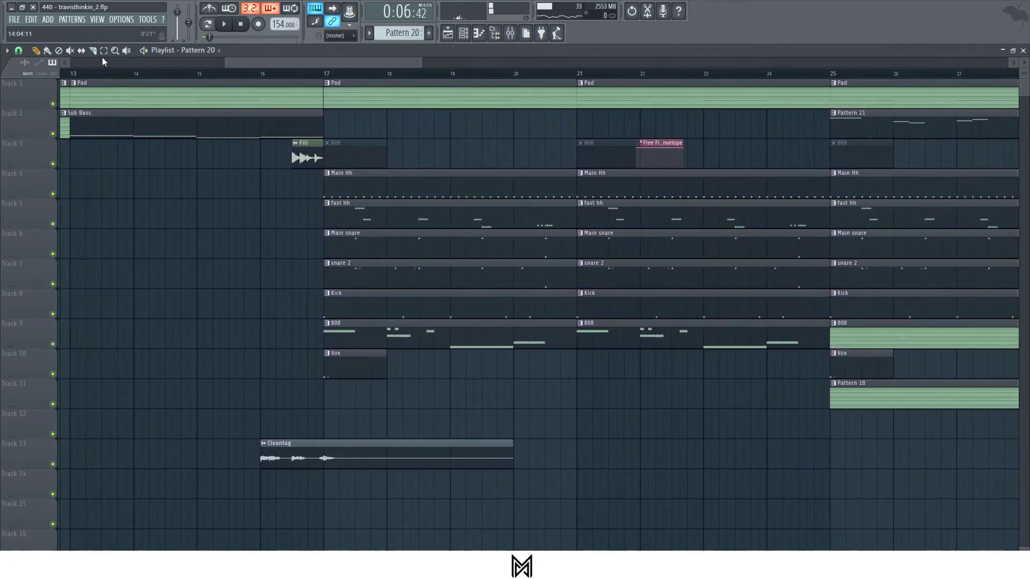
pyautogui.click(290, 452)
pyautogui.click(294, 75)
pyautogui.click(263, 73)
pyautogui.moveTo(269, 94)
pyautogui.mouseDown()
pyautogui.moveTo(316, 124)
pyautogui.moveTo(381, 131)
pyautogui.mouseUp()
pyautogui.press('space')
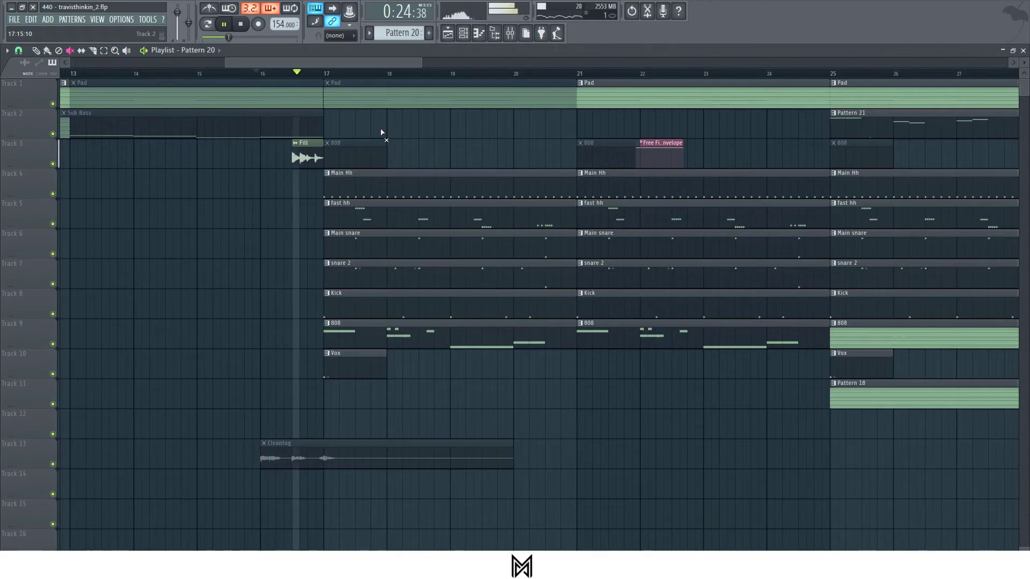
pyautogui.press('space')
# Step: Unmute the Sub Bass and Pad clips, play the Fill transition with them, and unmute the Cleantag clip
pyautogui.click(301, 133)
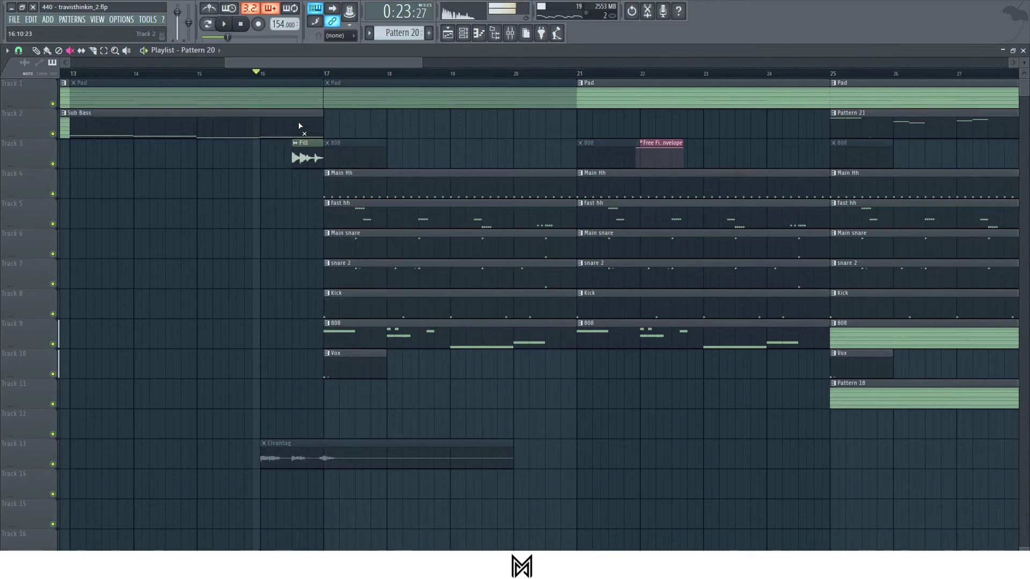
pyautogui.moveTo(300, 94); pyautogui.dragTo(409, 96)
pyautogui.scroll(-6, 276, 83)
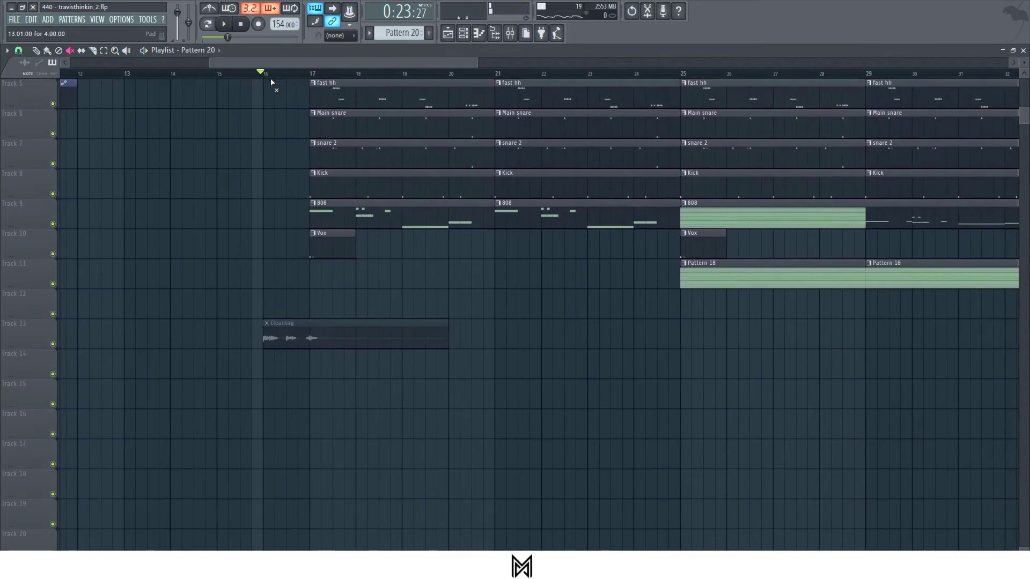
pyautogui.scroll(4, 297, 79)
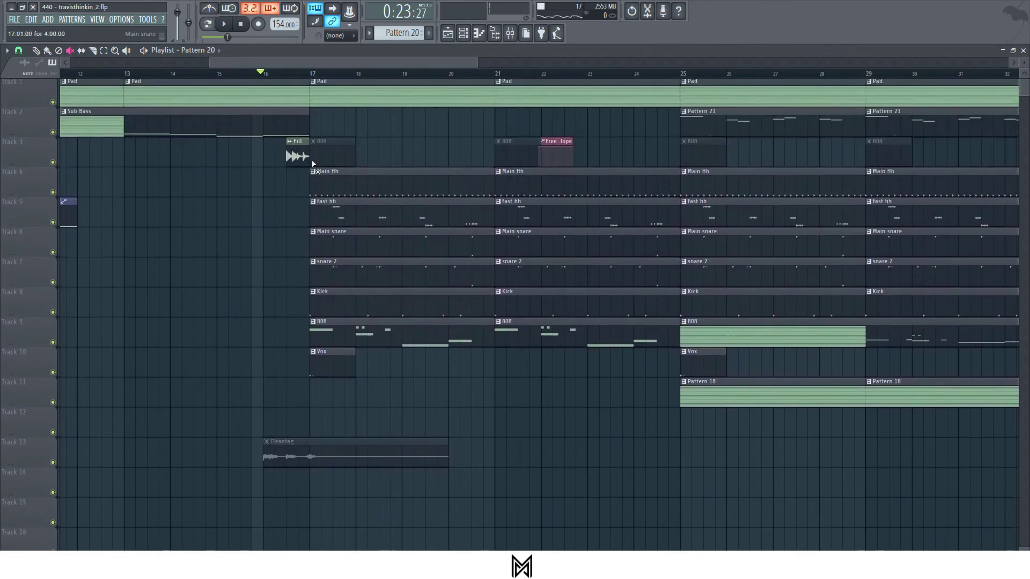
pyautogui.press('space')
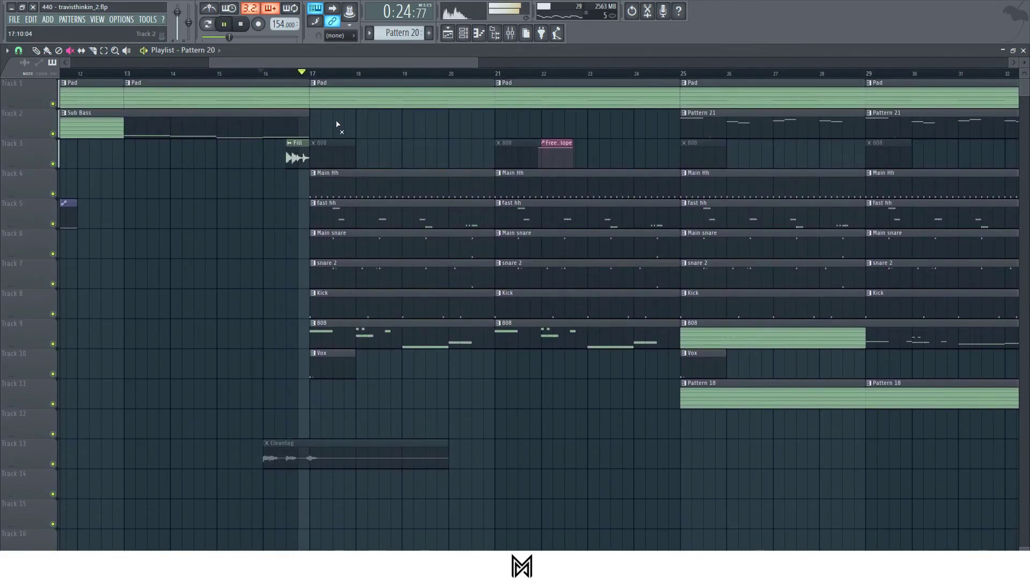
pyautogui.press('space')
pyautogui.click(301, 446)
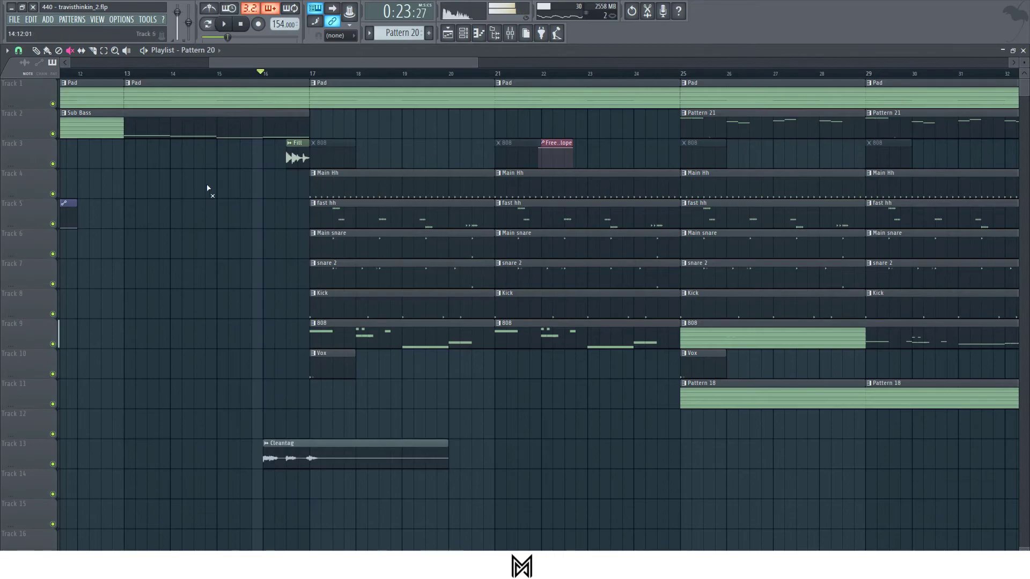
# Step: Examine the Fill mixer track's effect chain and the Gross Beat time setting used on it
pyautogui.click(510, 34)
pyautogui.scroll(1, 645, 131)
pyautogui.scroll(2, 645, 131)
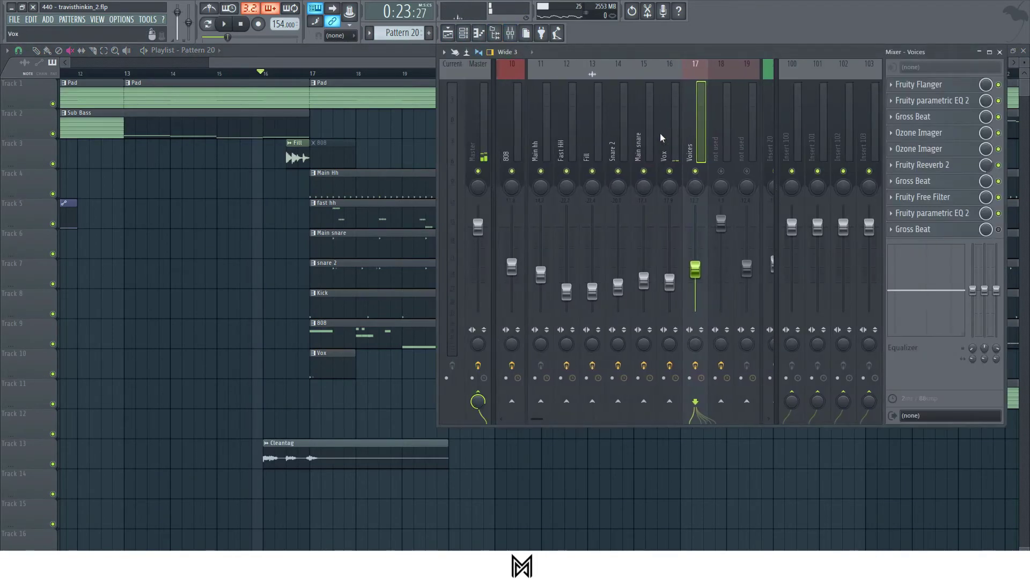
pyautogui.click(593, 139)
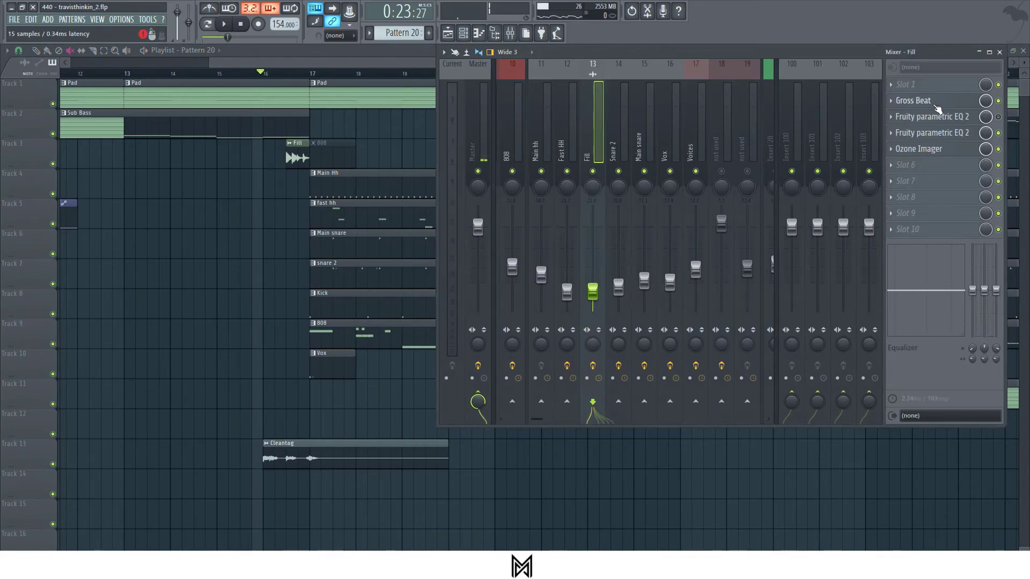
pyautogui.click(936, 105)
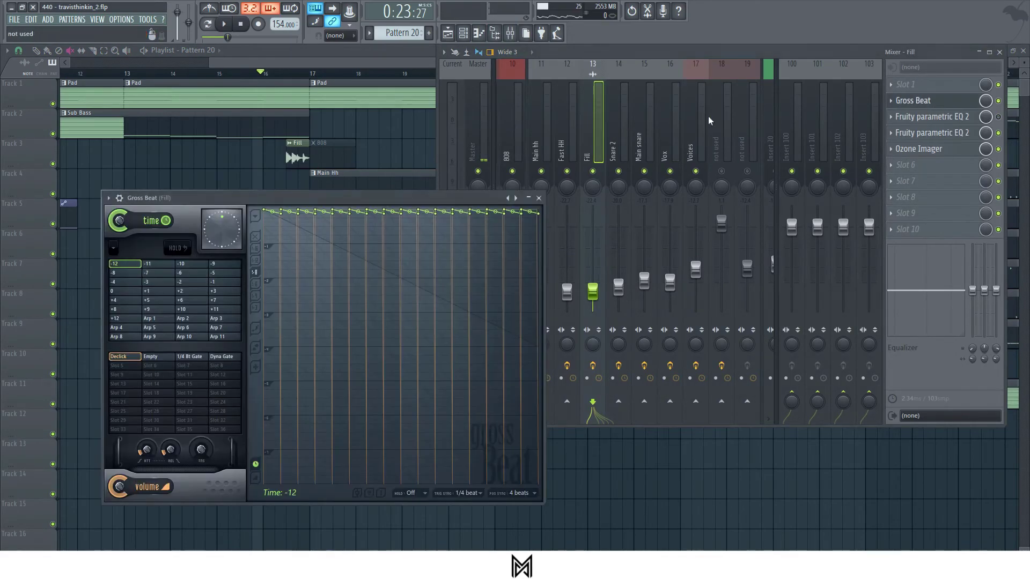
pyautogui.moveTo(312, 194); pyautogui.dragTo(587, 189)
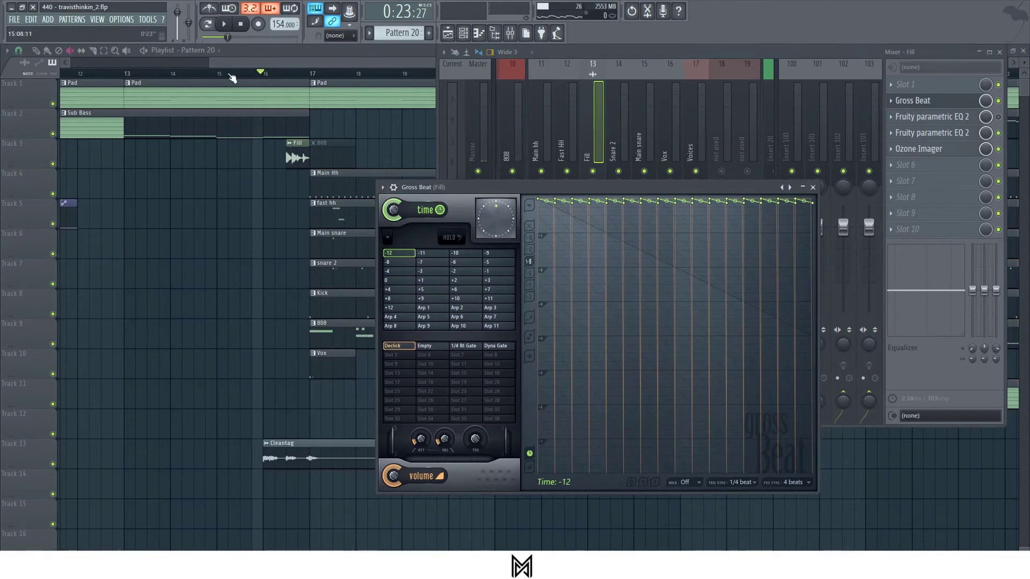
pyautogui.click(597, 138)
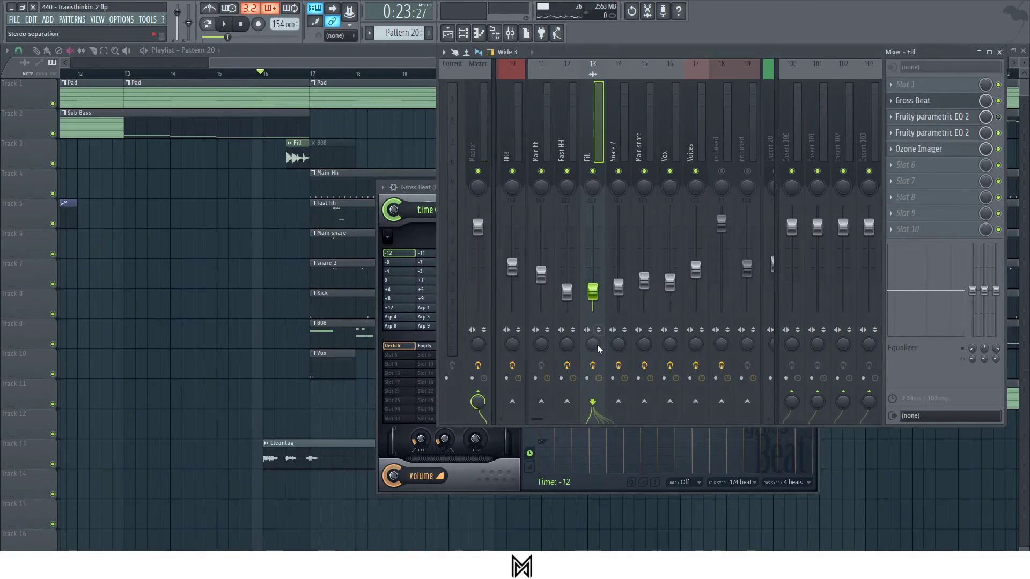
# Step: Play the Fill transition with Cleantag muted while checking the Fill mixer track, and unmute Cleantag in the Playlist
pyautogui.press('F5')
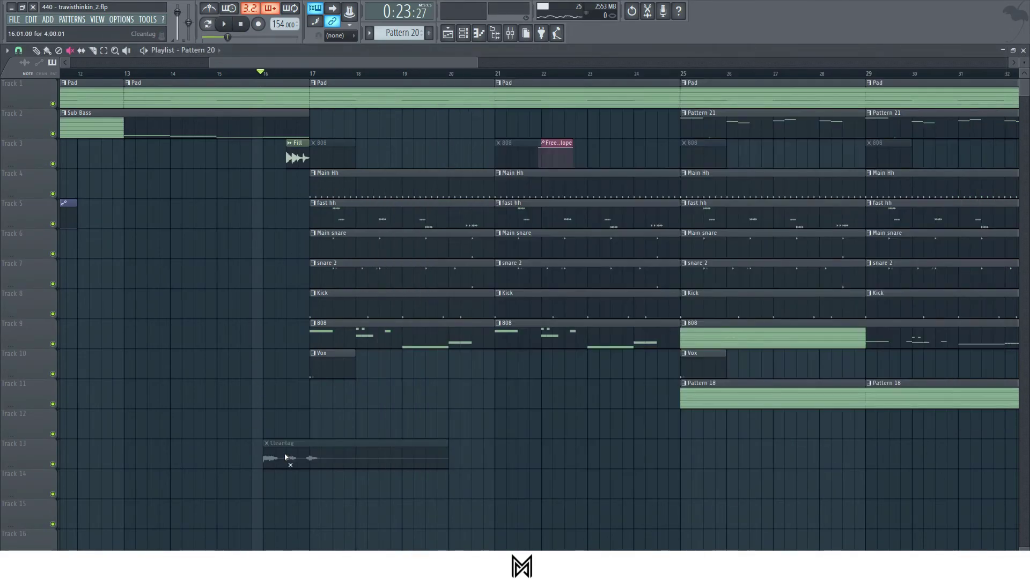
pyautogui.press('space')
pyautogui.press('space')
pyautogui.press('F9')
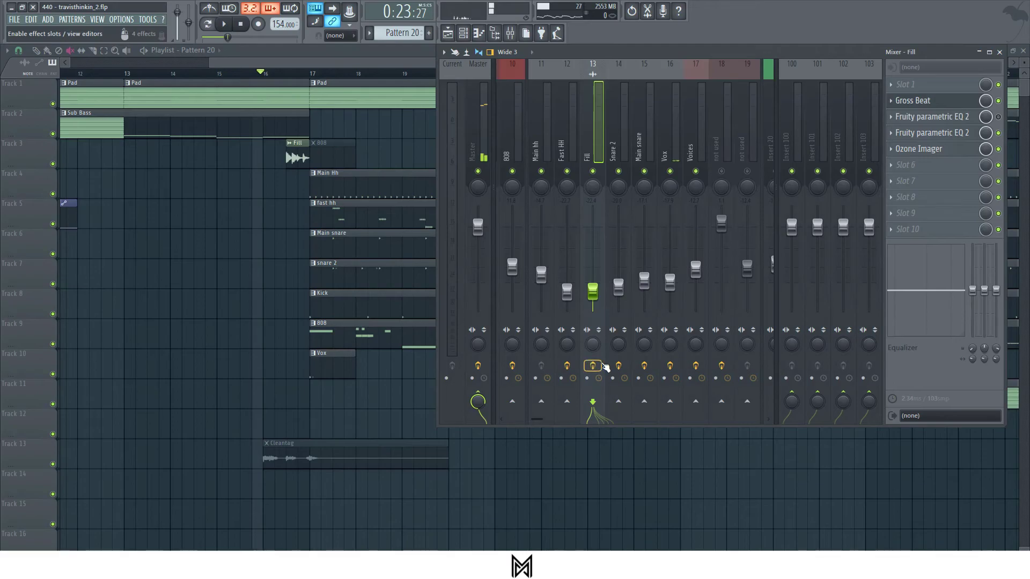
pyautogui.press('space')
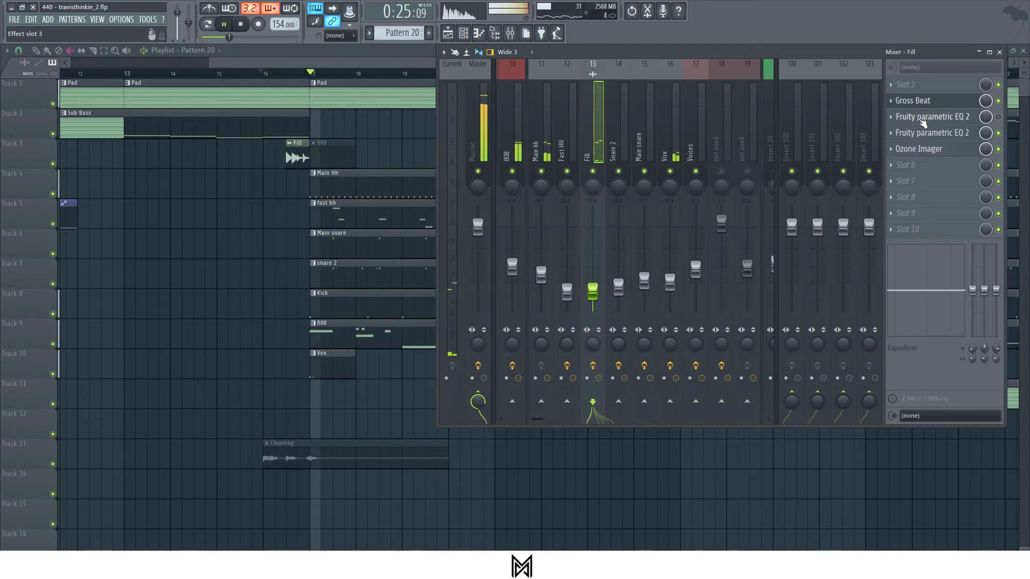
pyautogui.press('F9')
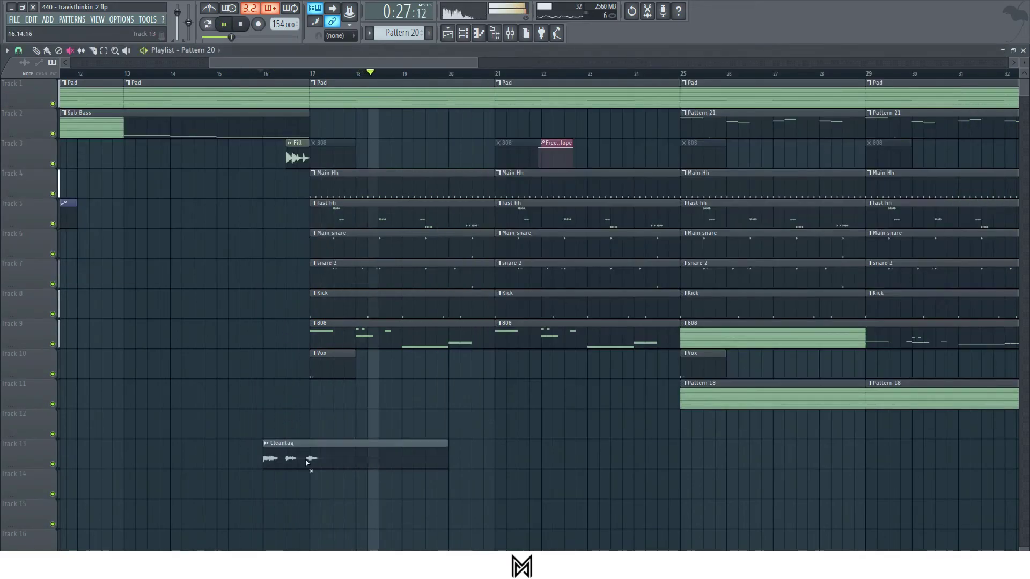
pyautogui.press('space')
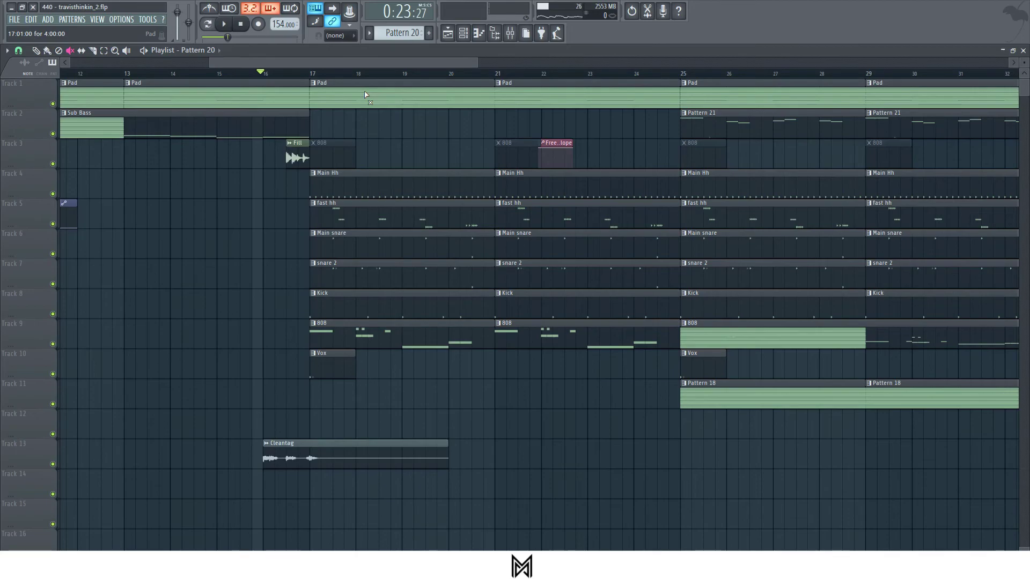
# Step: Play the drop from about bar 16 with Cleantag included, switch to the Draw tool and restart the arrangement from bar 1
pyautogui.press('space')
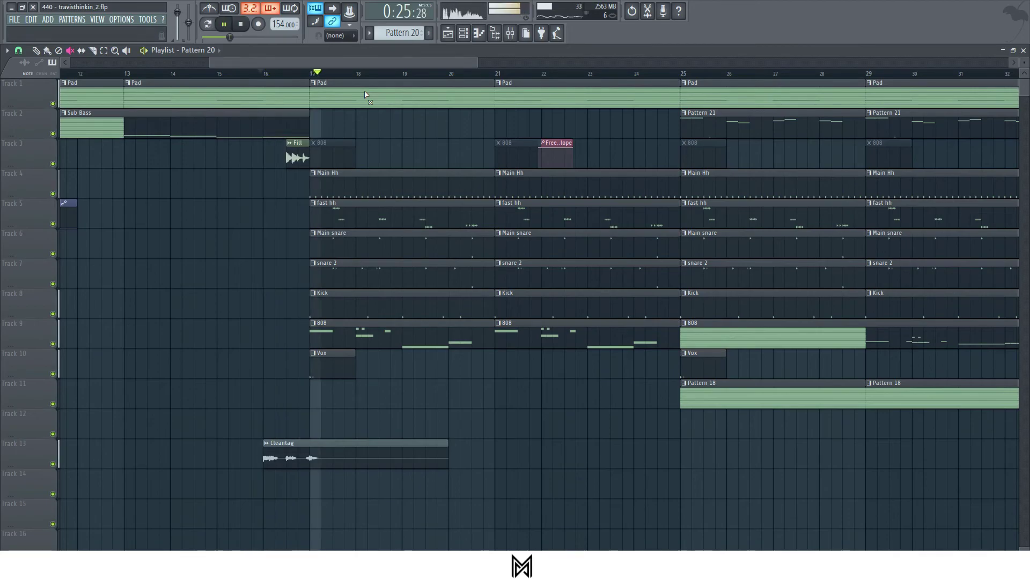
pyautogui.scroll(-3, 48, 60)
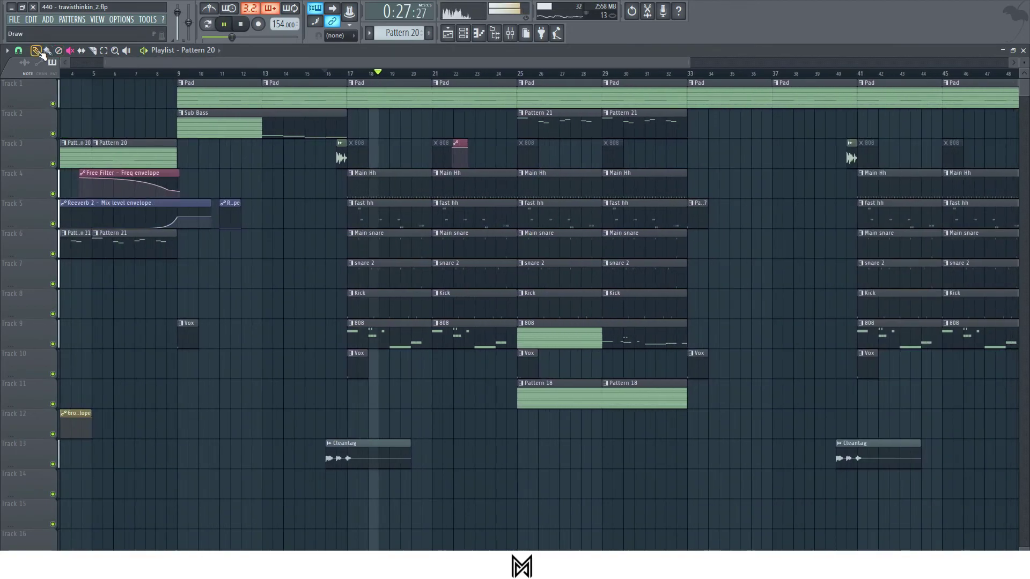
pyautogui.scroll(-2, 473, 74)
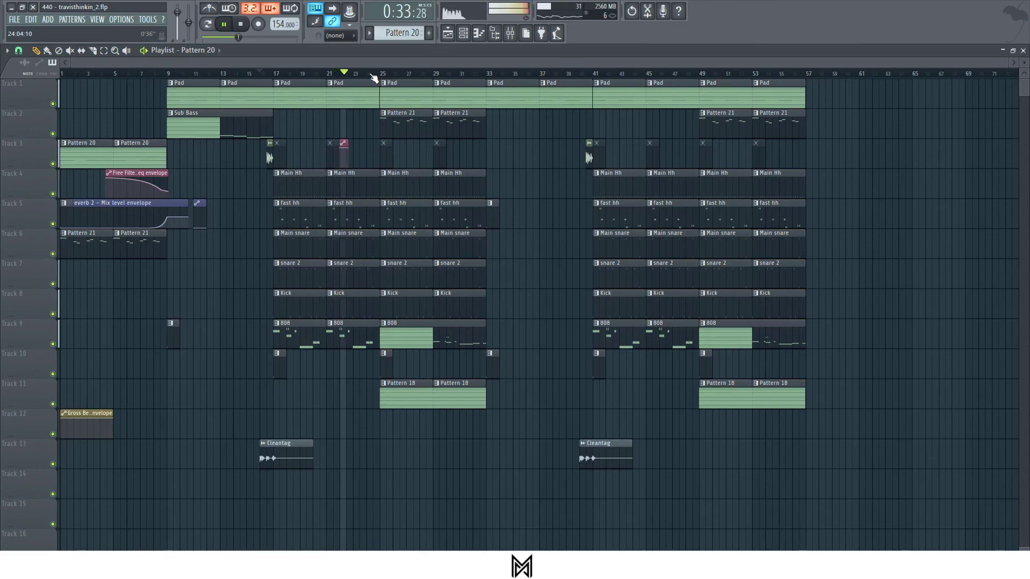
pyautogui.press('space')
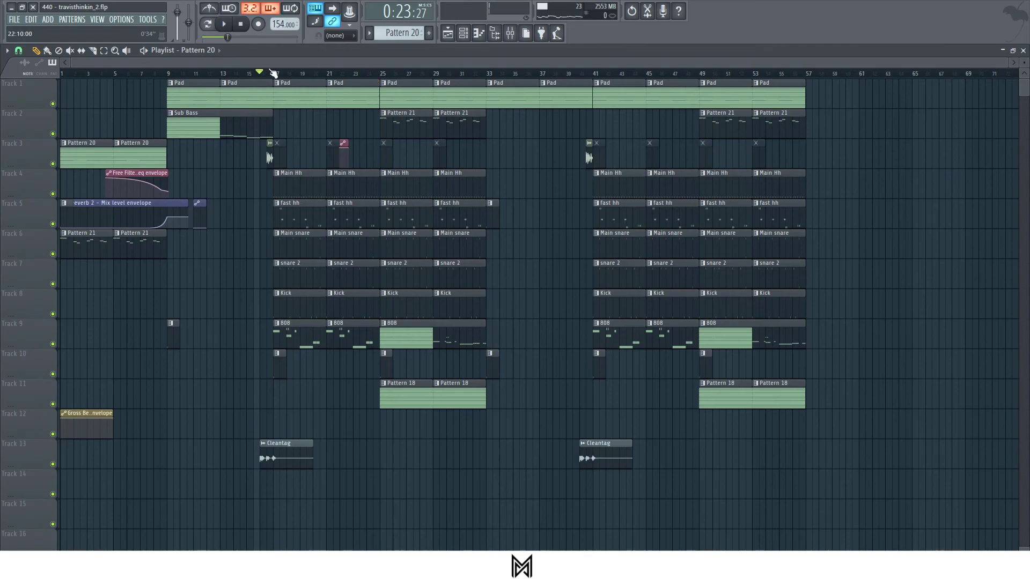
pyautogui.press('space')
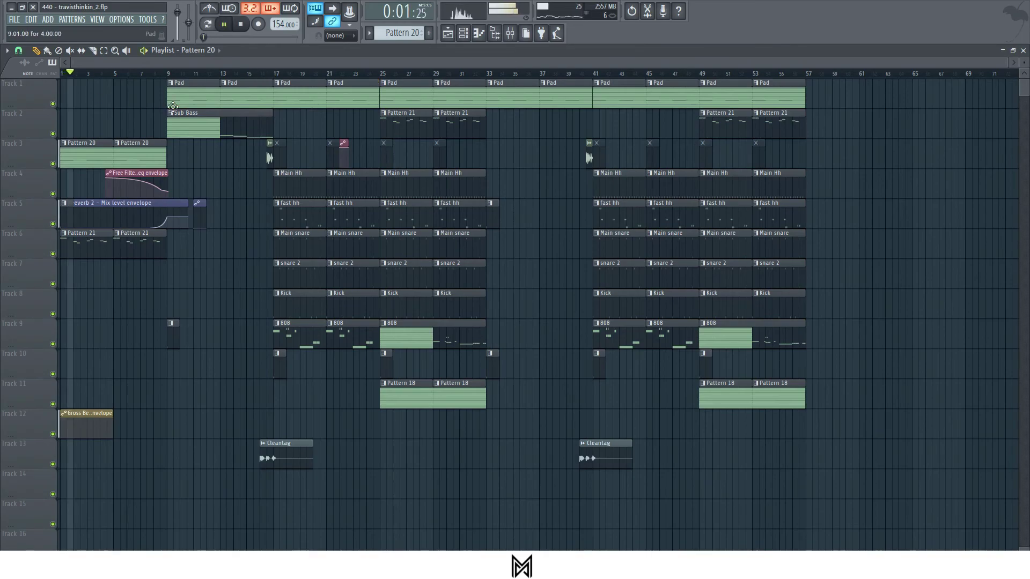